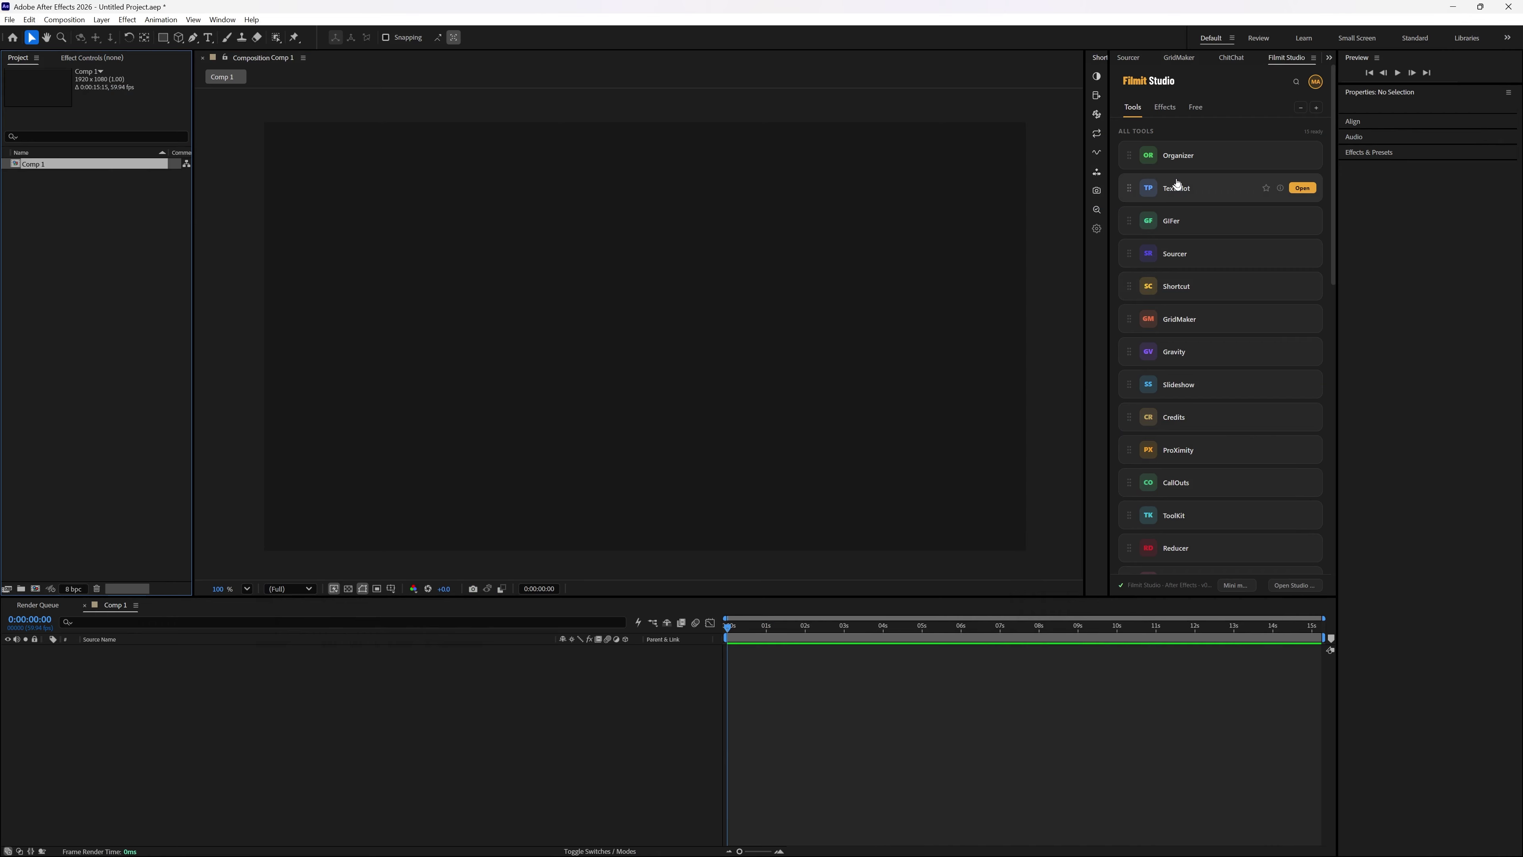
# Step: Locate Filmit Studio among the installed extensions and examine its tools, free items and effects library
pyautogui.click(222, 19)
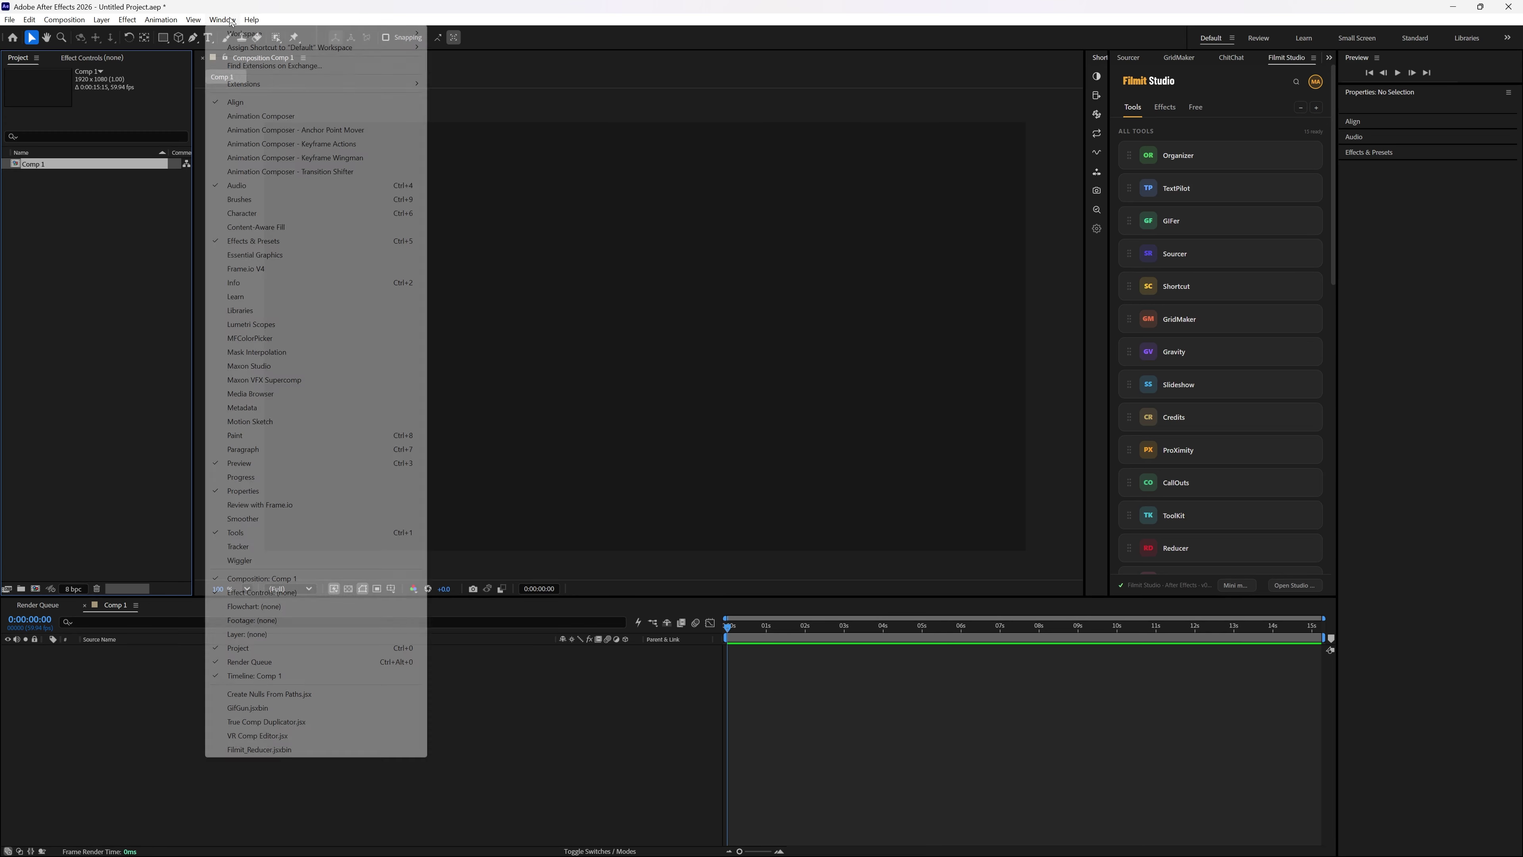
pyautogui.moveTo(336, 84)
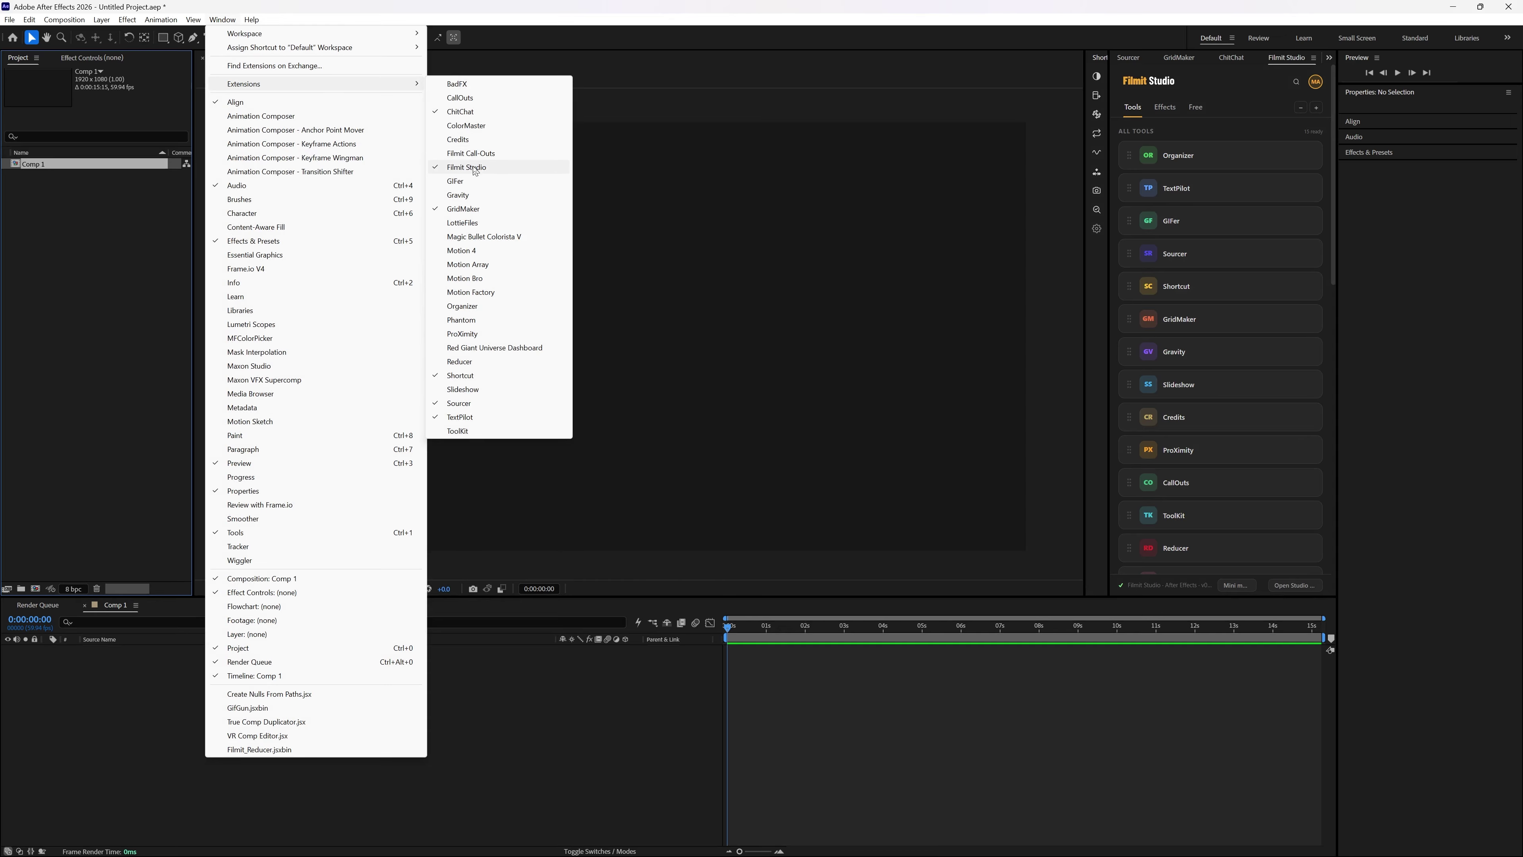
pyautogui.click(1232, 109)
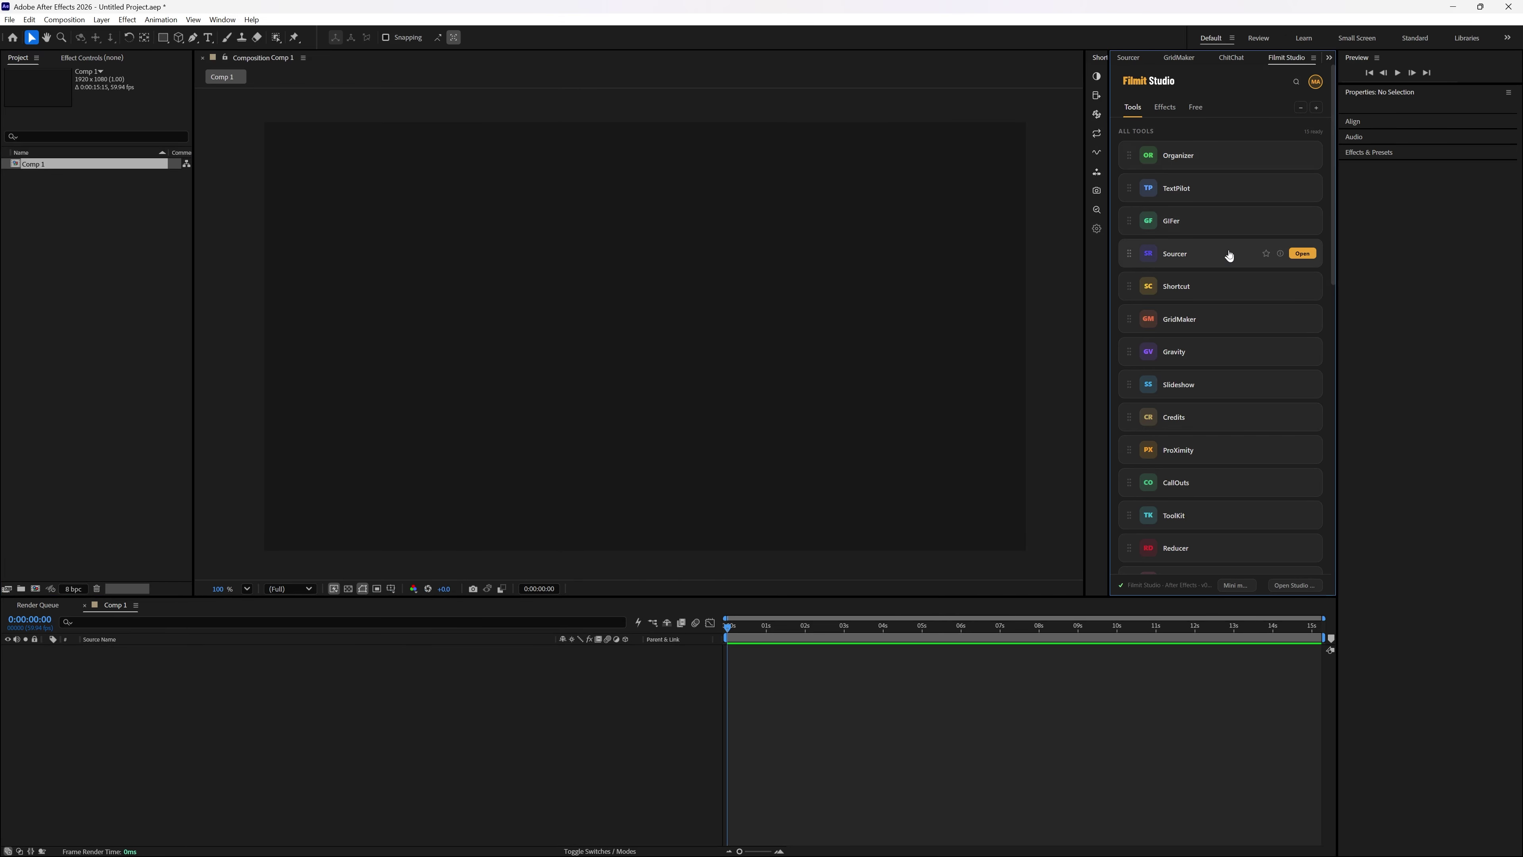
pyautogui.scroll(-5, 1248, 326)
pyautogui.scroll(5, 1248, 327)
pyautogui.click(1195, 107)
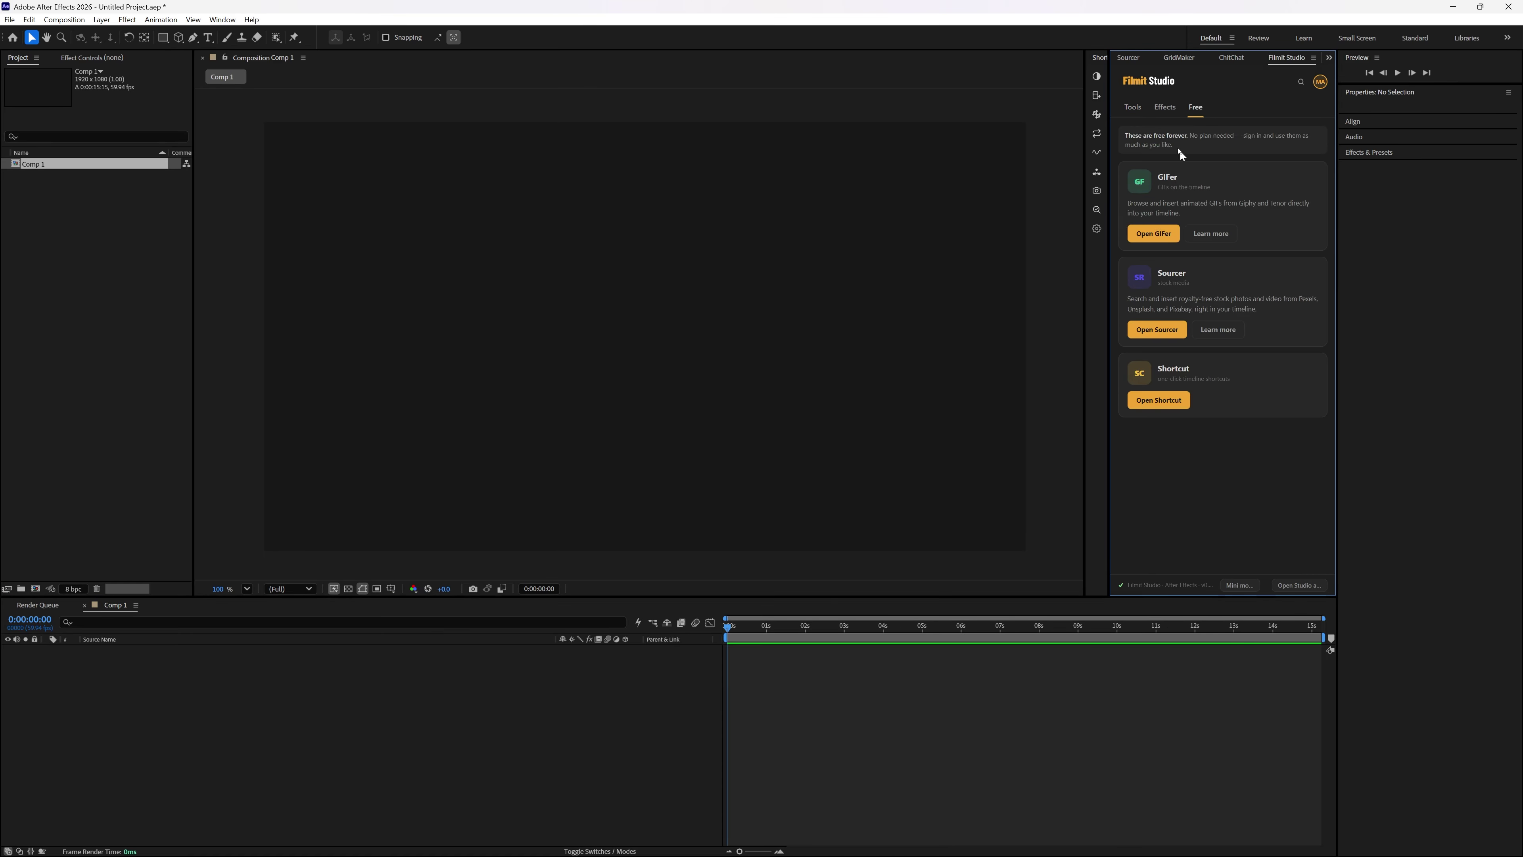
pyautogui.click(1159, 113)
pyautogui.scroll(-5, 1221, 306)
pyautogui.scroll(5, 1221, 306)
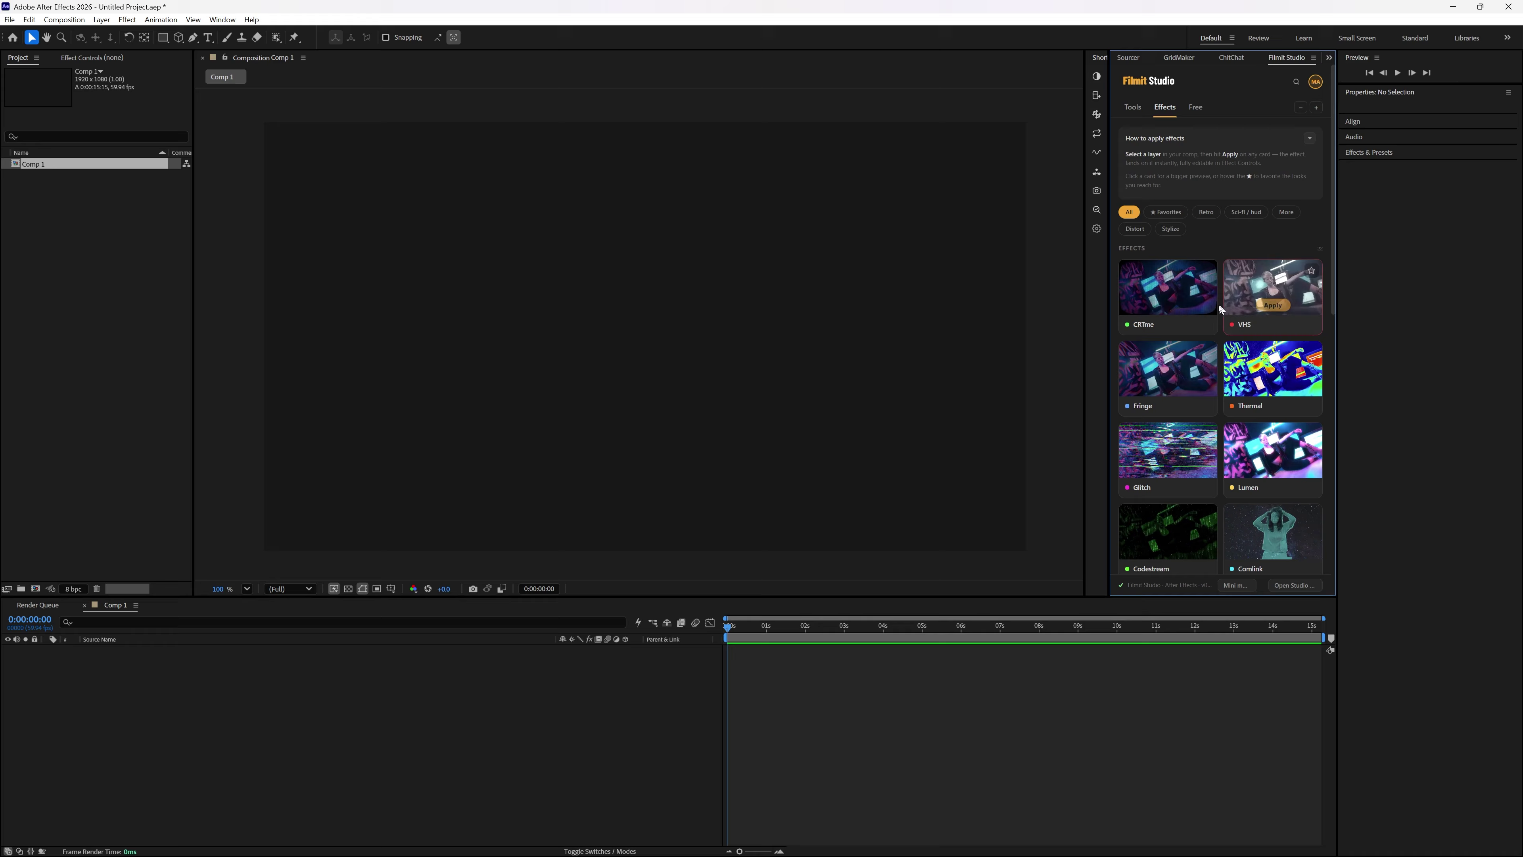
pyautogui.scroll(-5, 1233, 333)
pyautogui.scroll(5, 1241, 336)
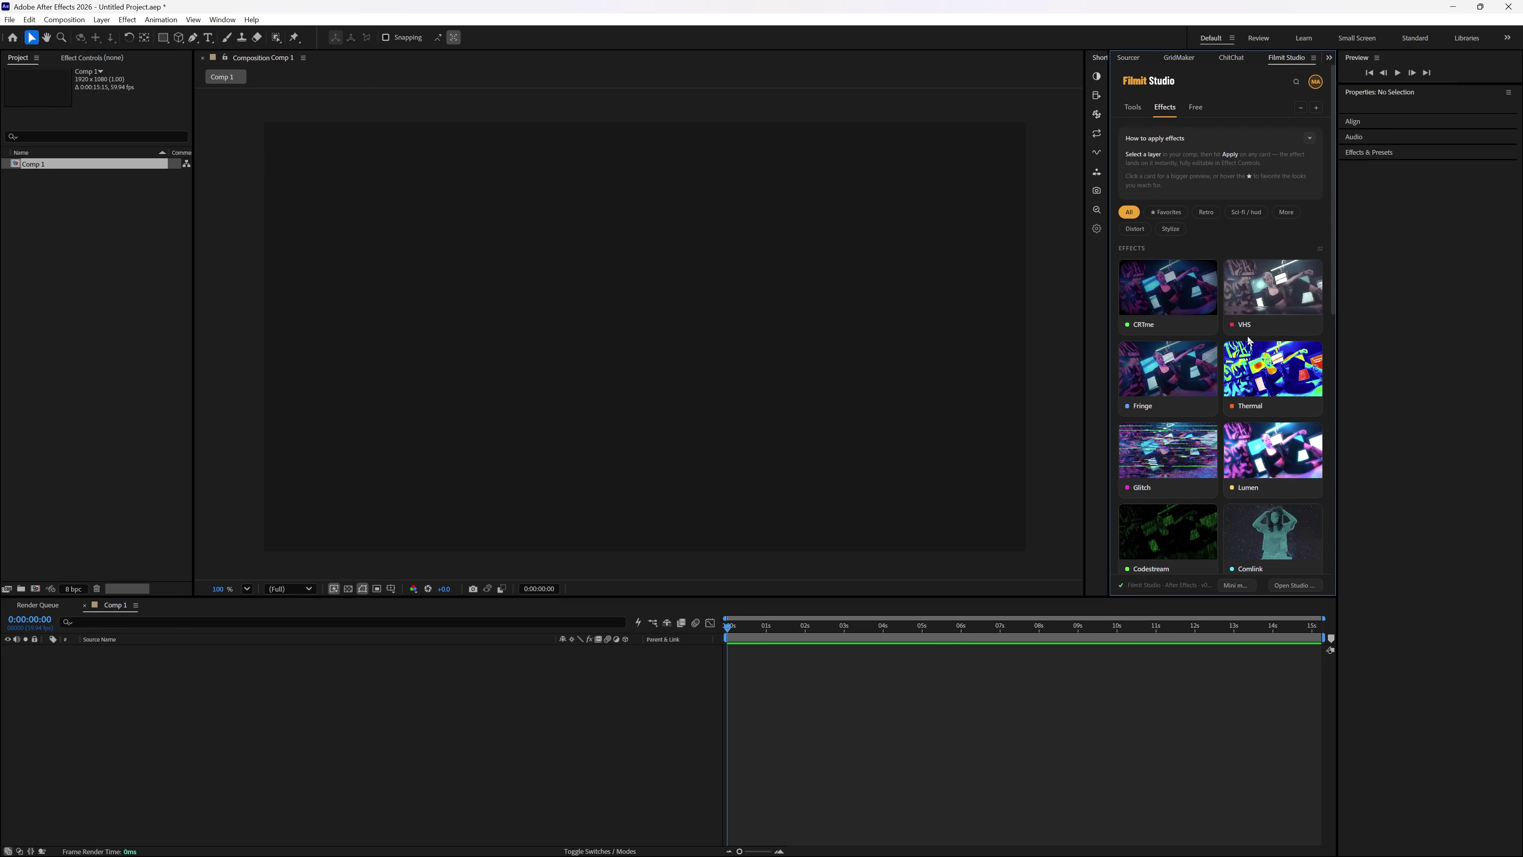
pyautogui.click(1133, 108)
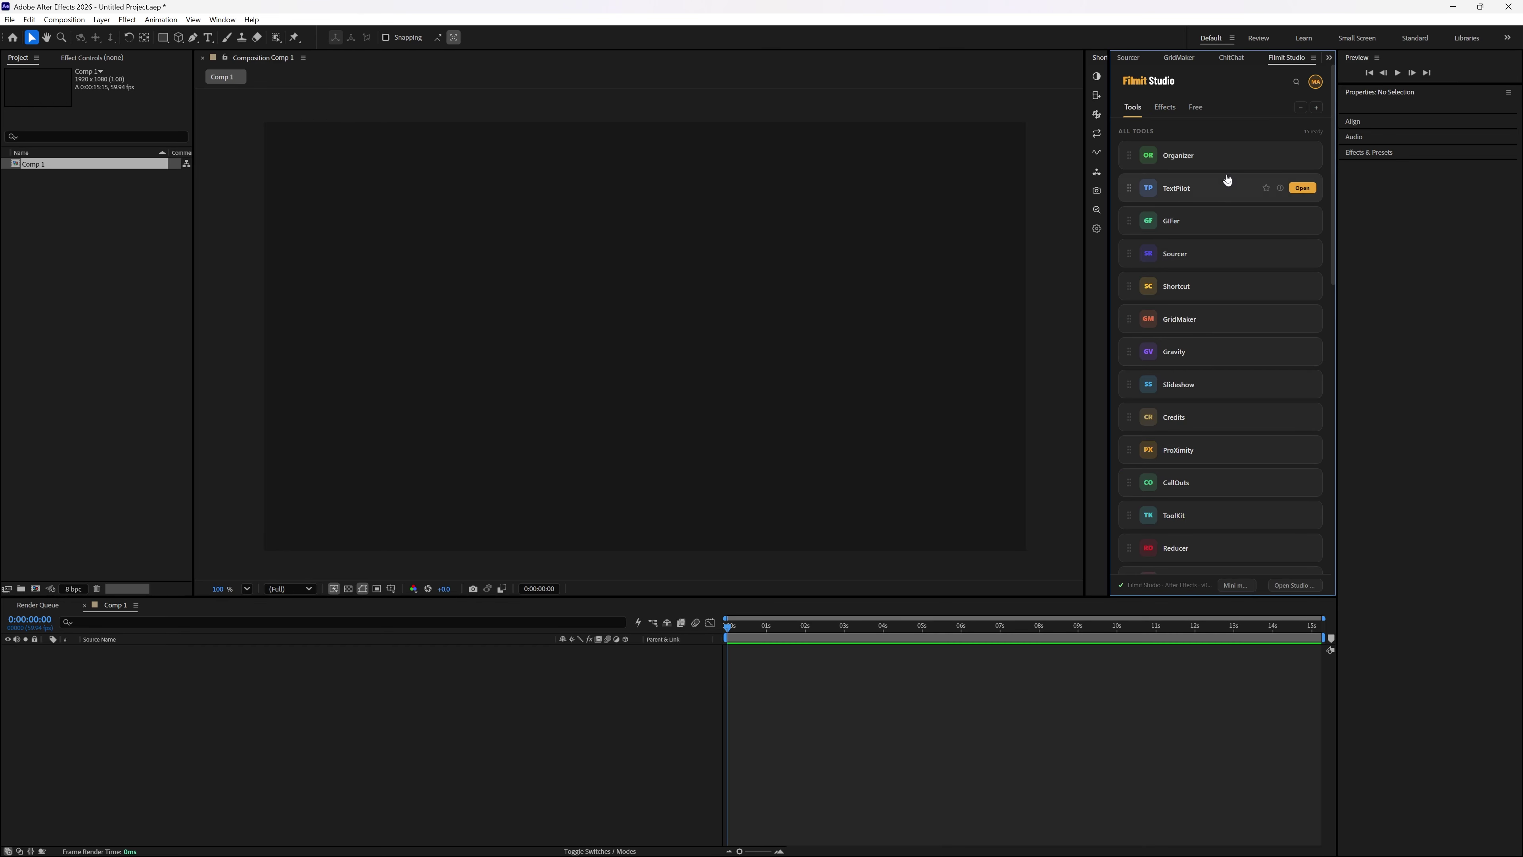
# Step: Open the Shortcut tool from Filmit Studio's collection of free tools
pyautogui.click(1196, 107)
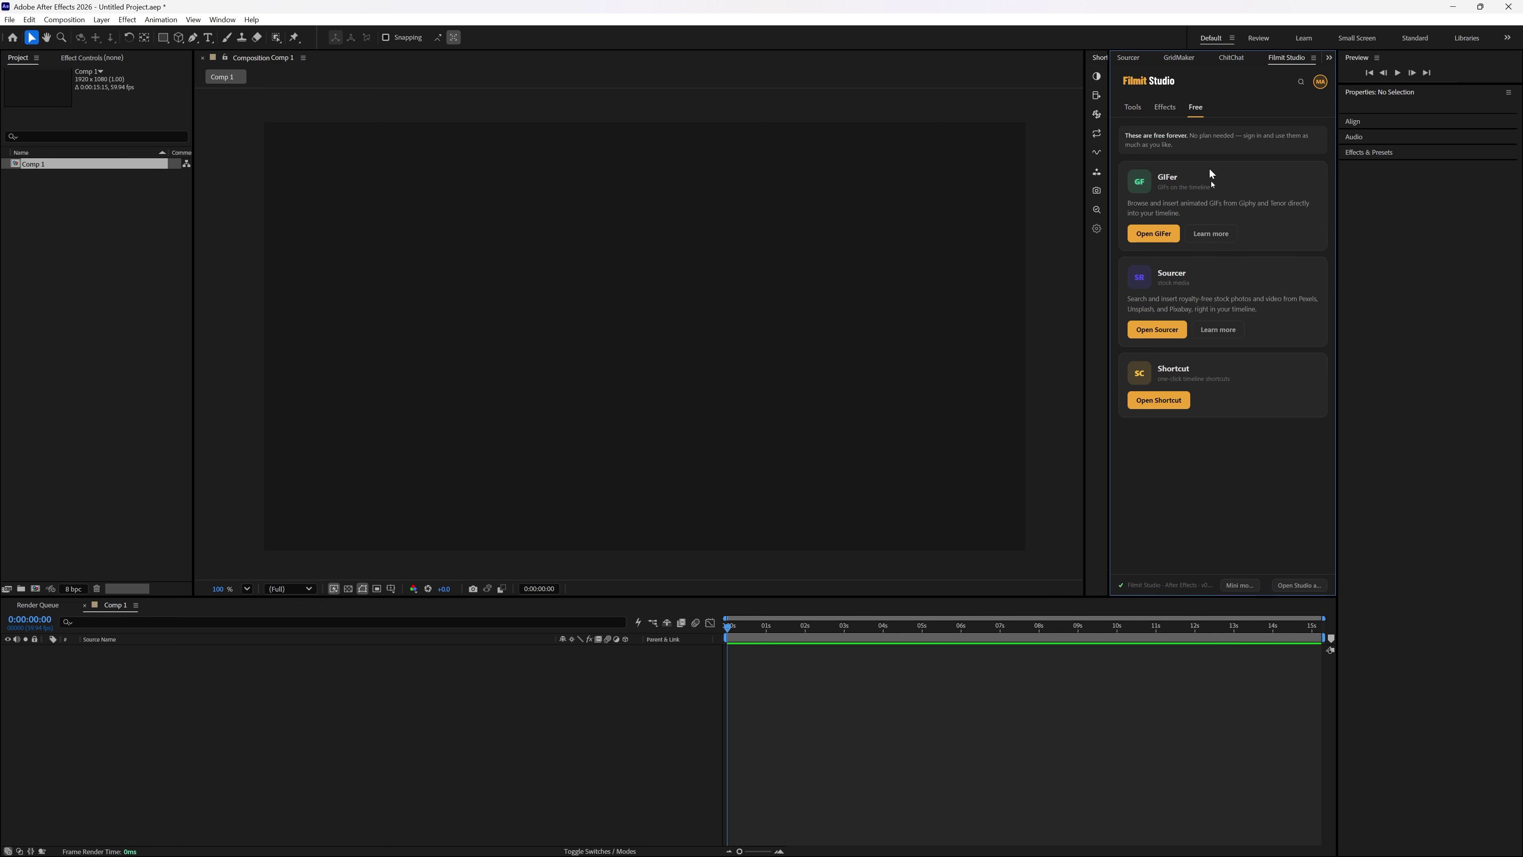
pyautogui.click(1163, 400)
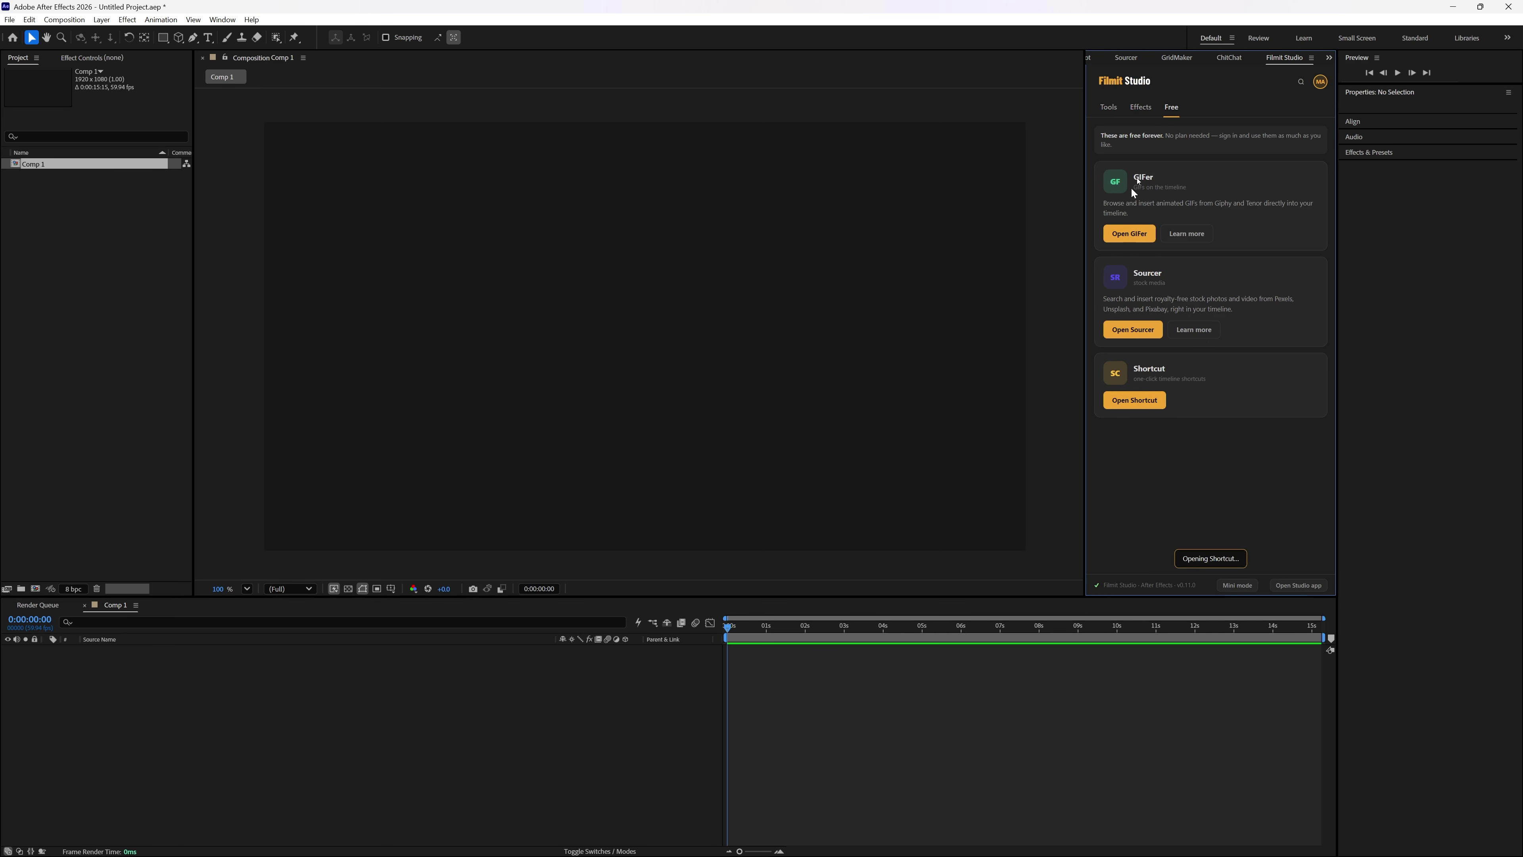
pyautogui.click(1154, 404)
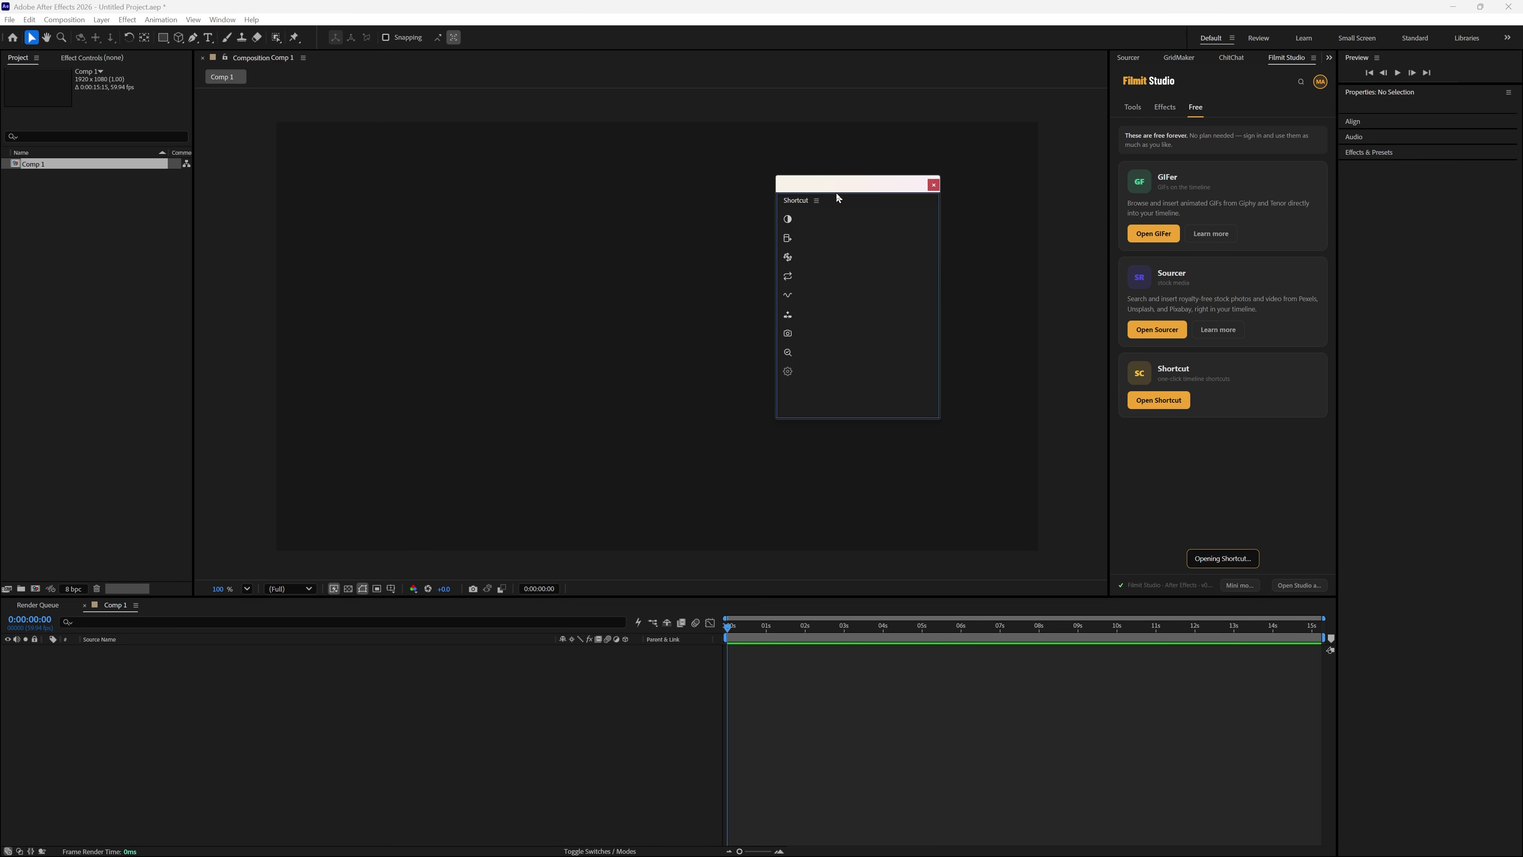
# Step: Dock the floating Shortcut panel between the composition viewer and Filmit Studio, narrowed to a single column of icons
pyautogui.moveTo(838, 198); pyautogui.dragTo(966, 221)
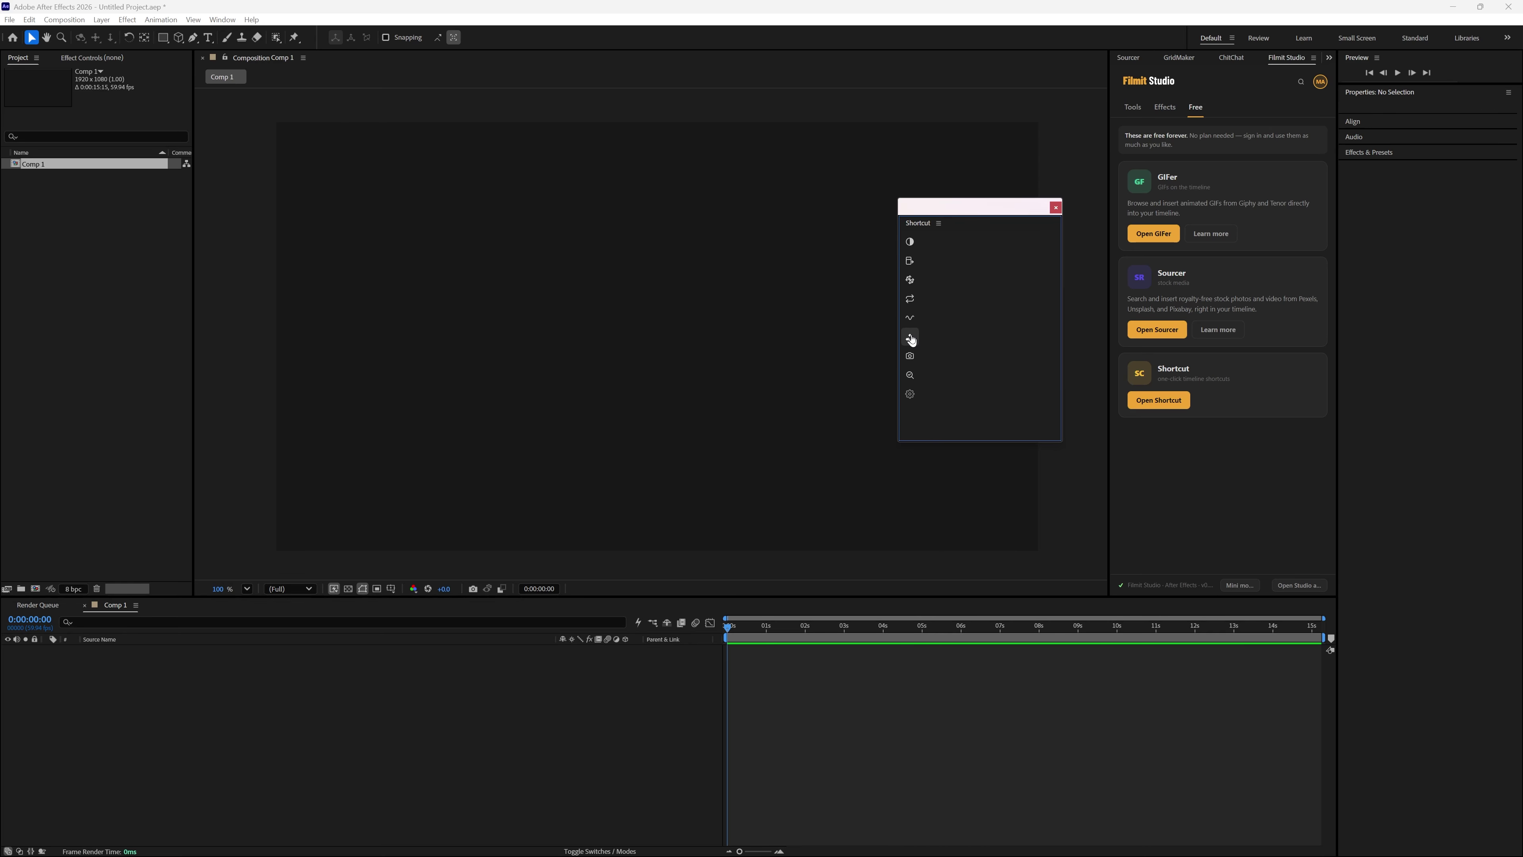
pyautogui.moveTo(900, 222); pyautogui.dragTo(976, 150)
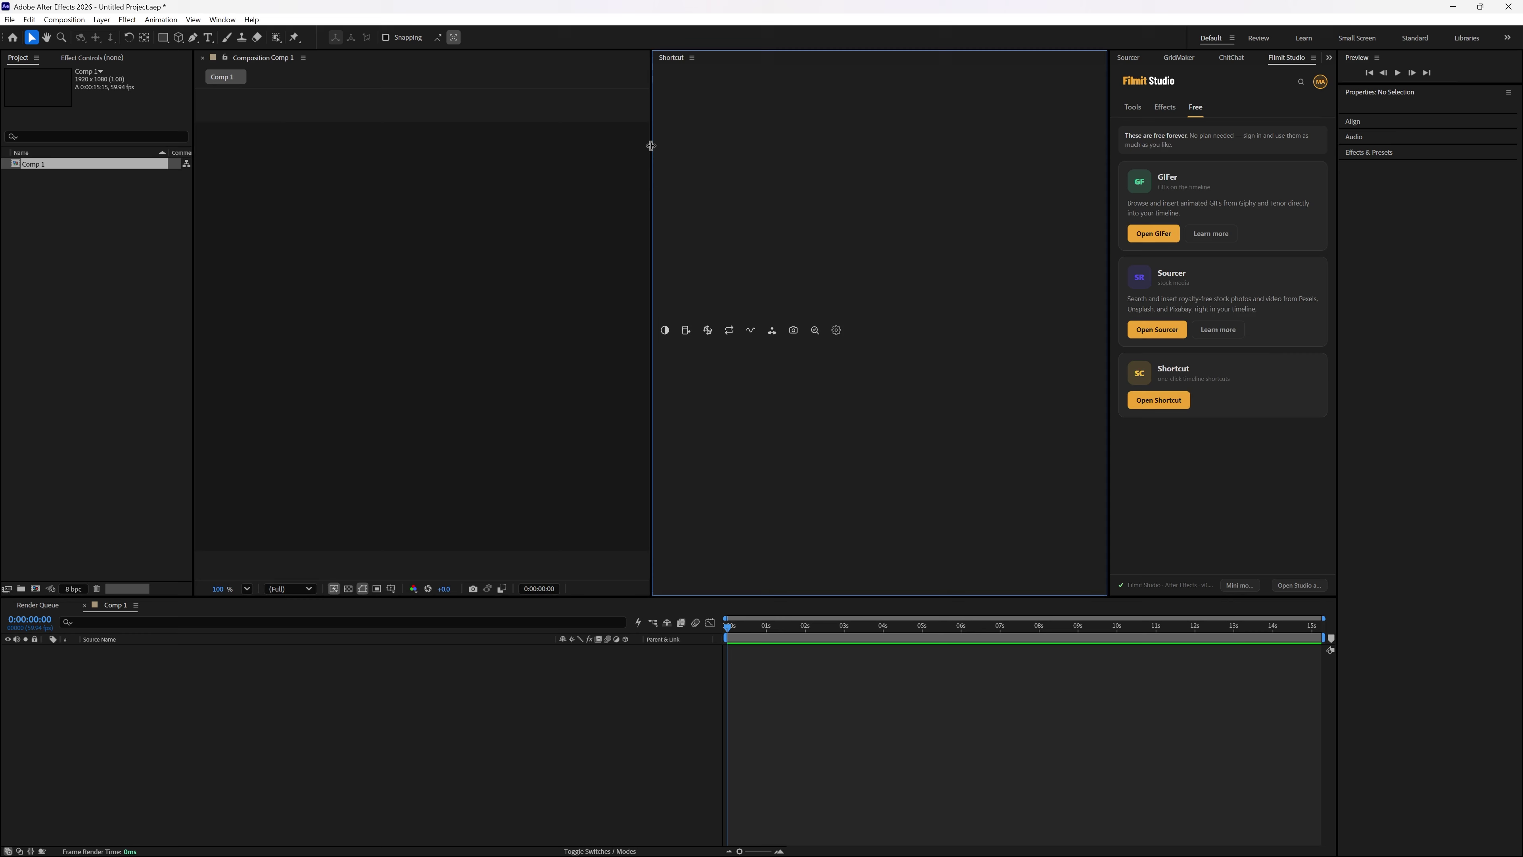
pyautogui.moveTo(654, 142); pyautogui.dragTo(1091, 151)
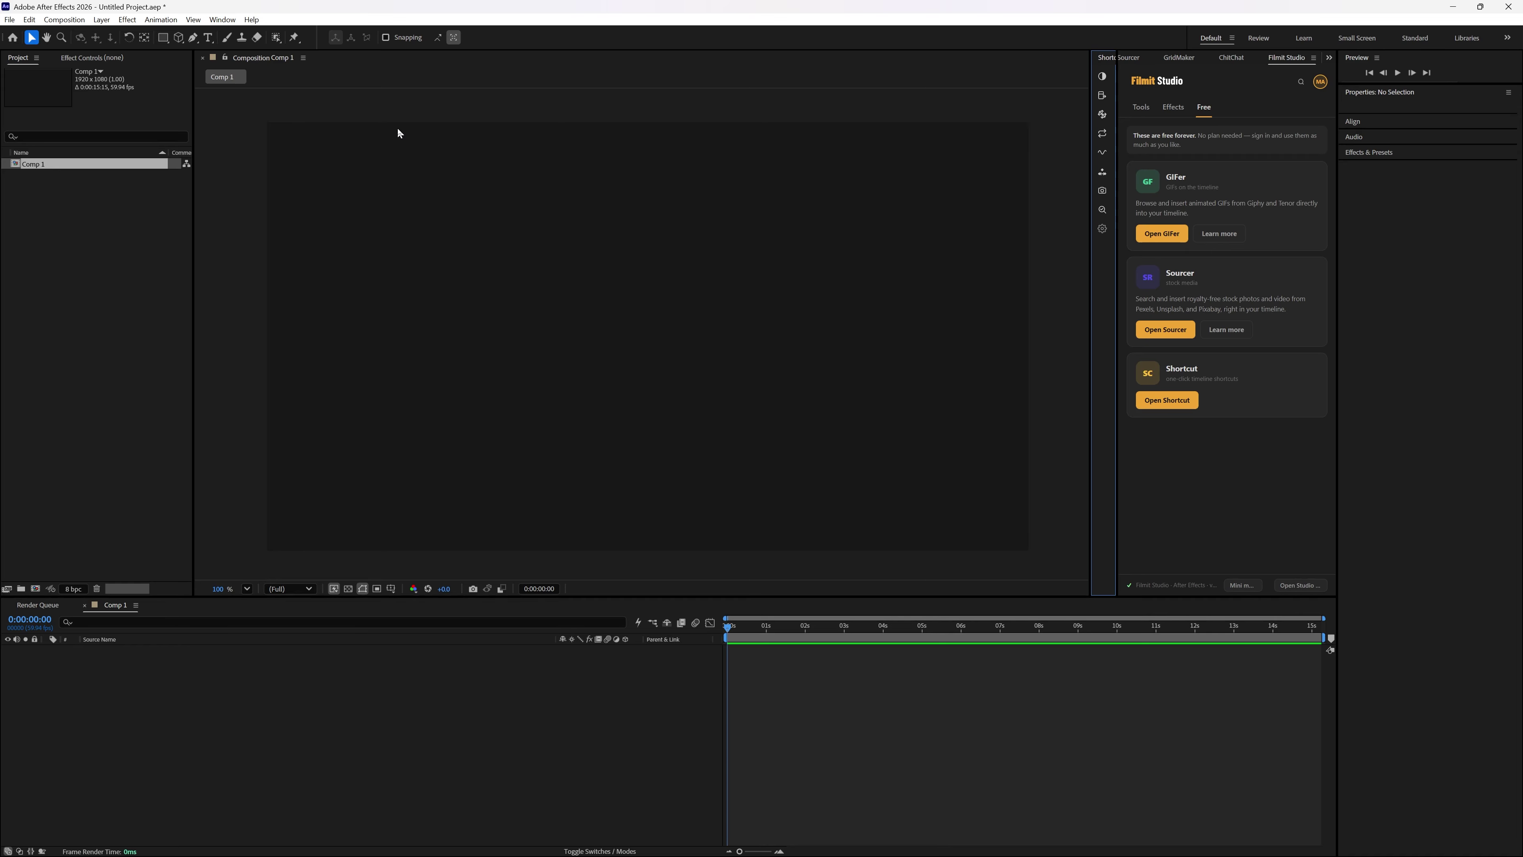
# Step: Open the GIFer tool from Filmit Studio's full list of tools
pyautogui.click(1141, 107)
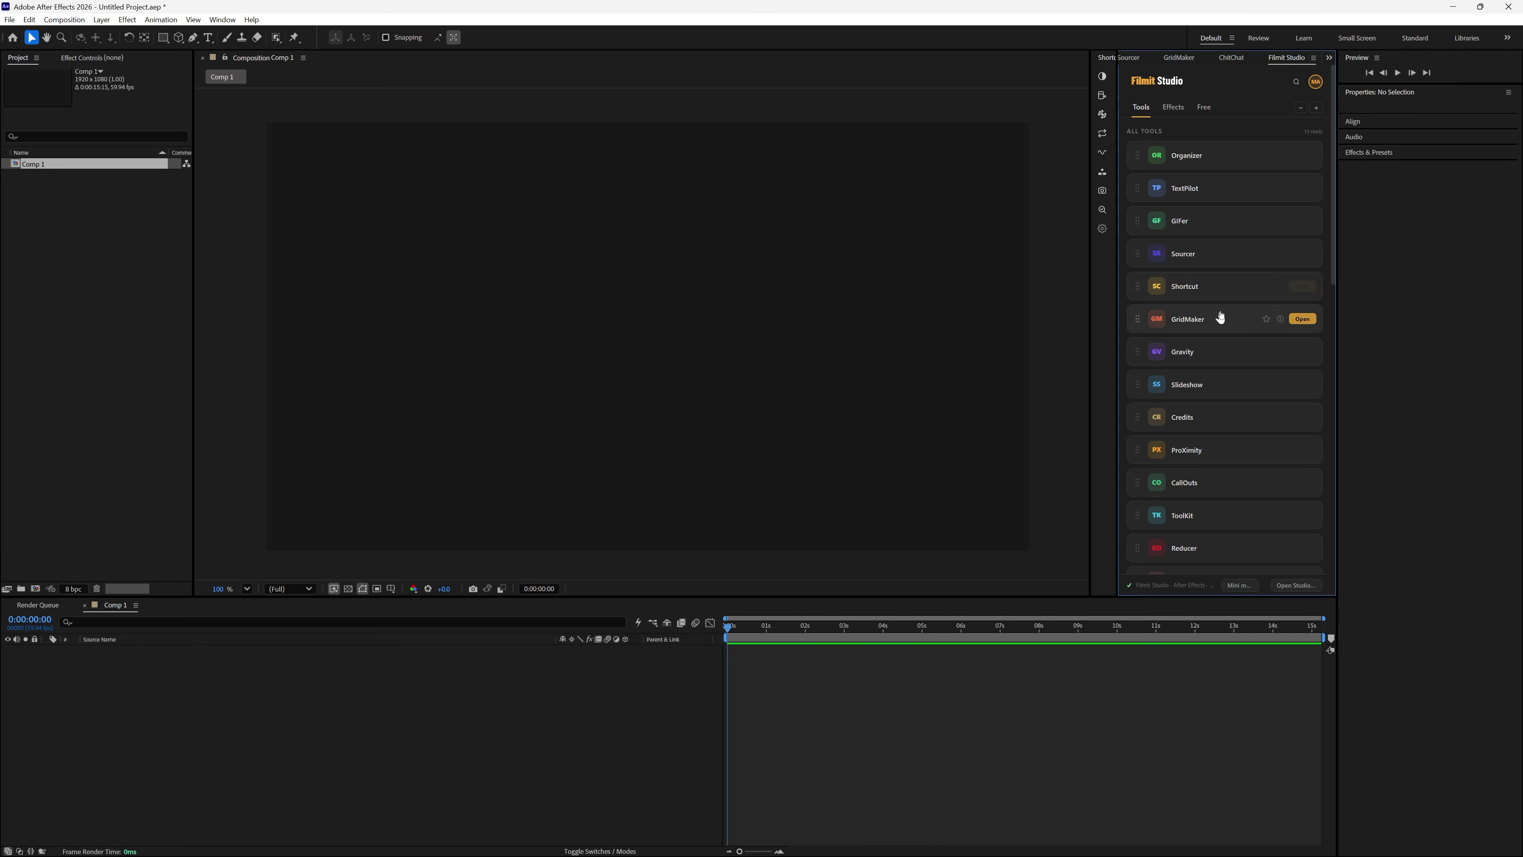
pyautogui.click(1206, 106)
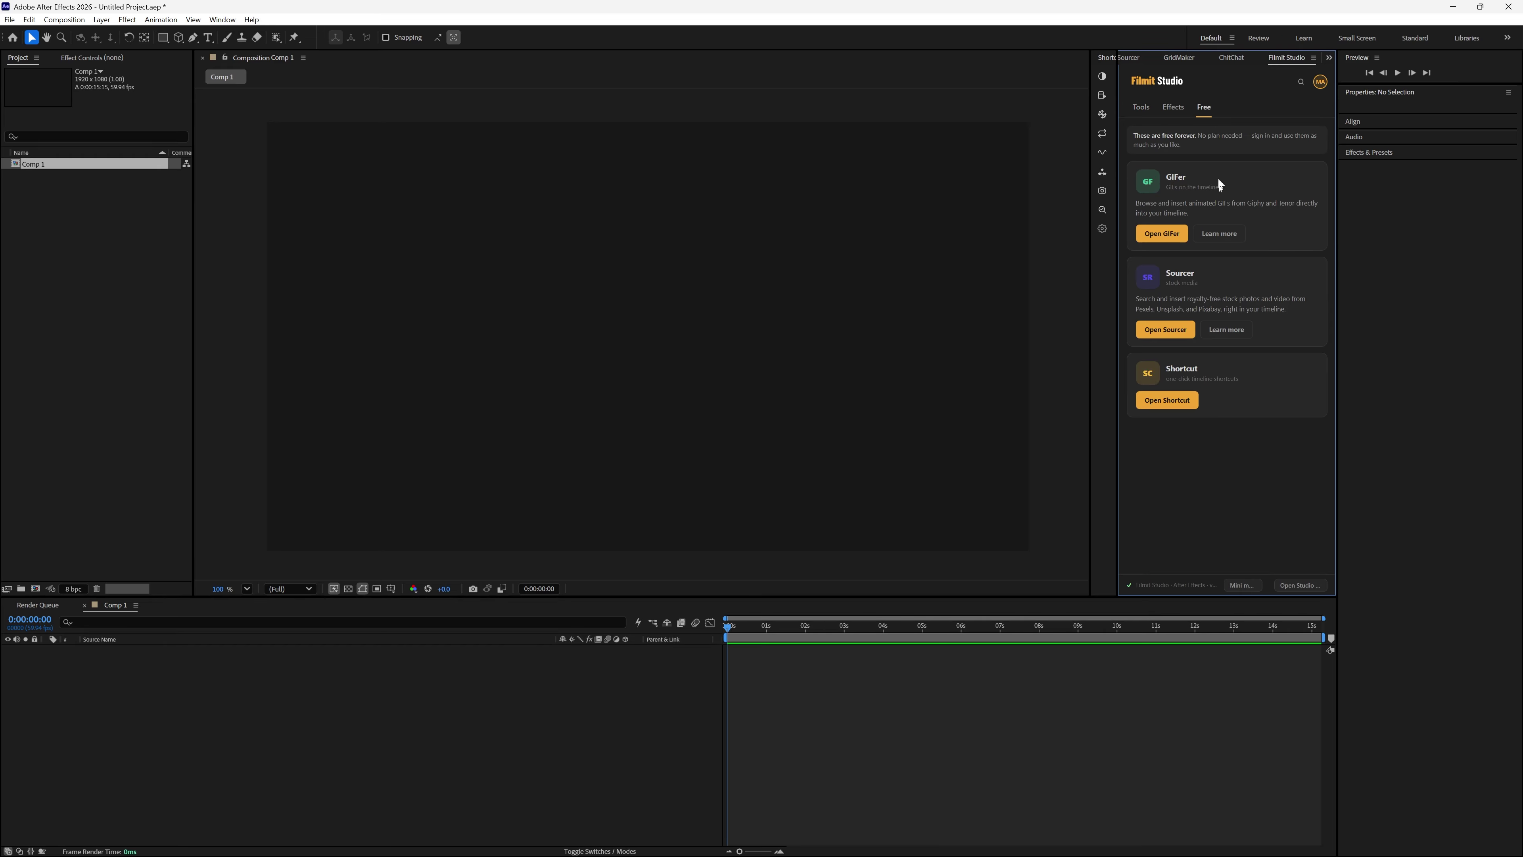
pyautogui.click(1149, 109)
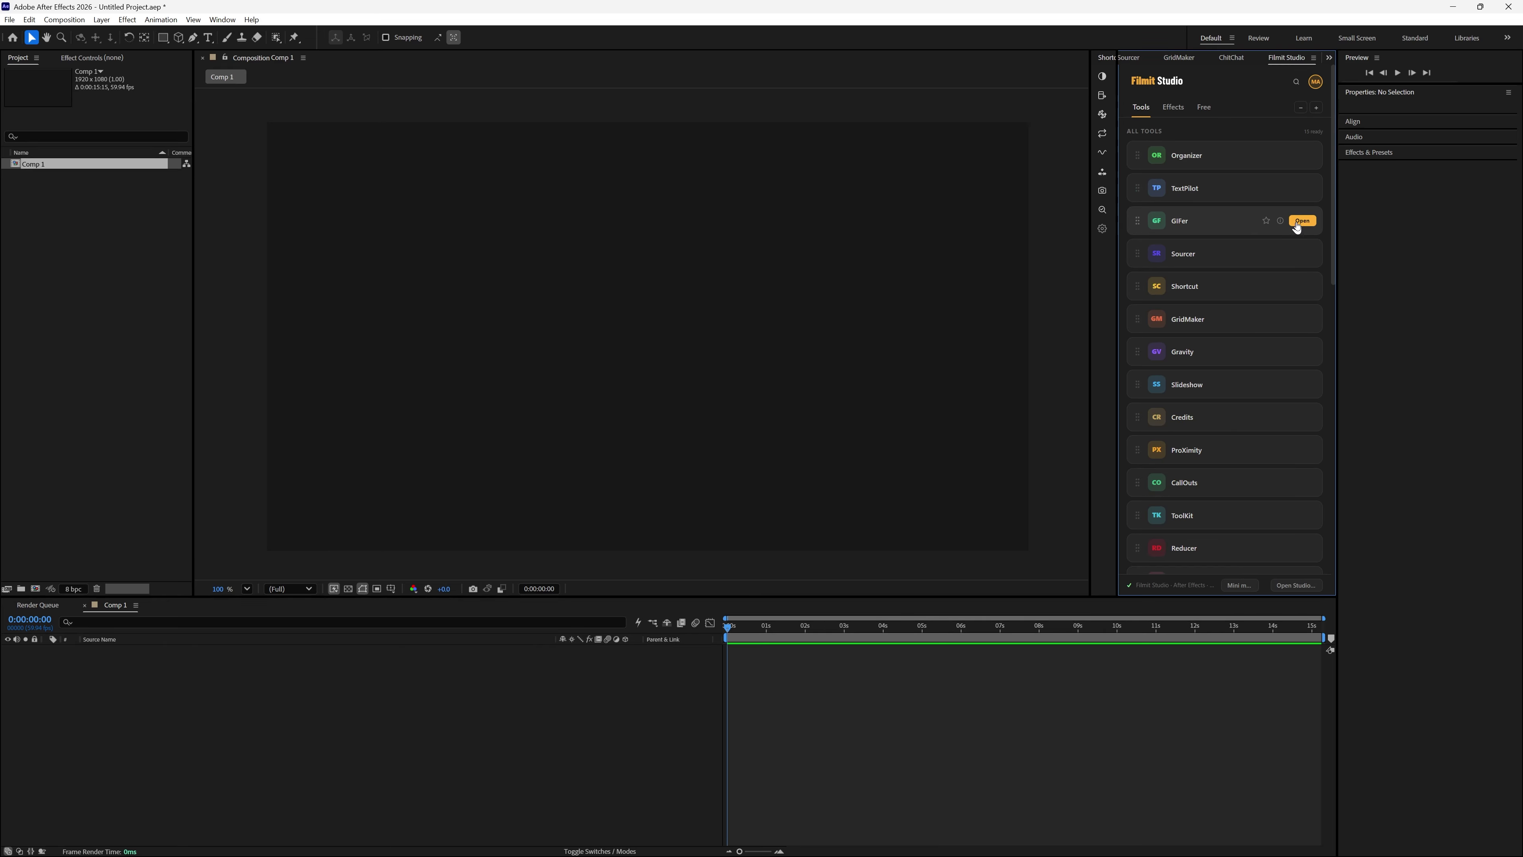
pyautogui.click(1297, 227)
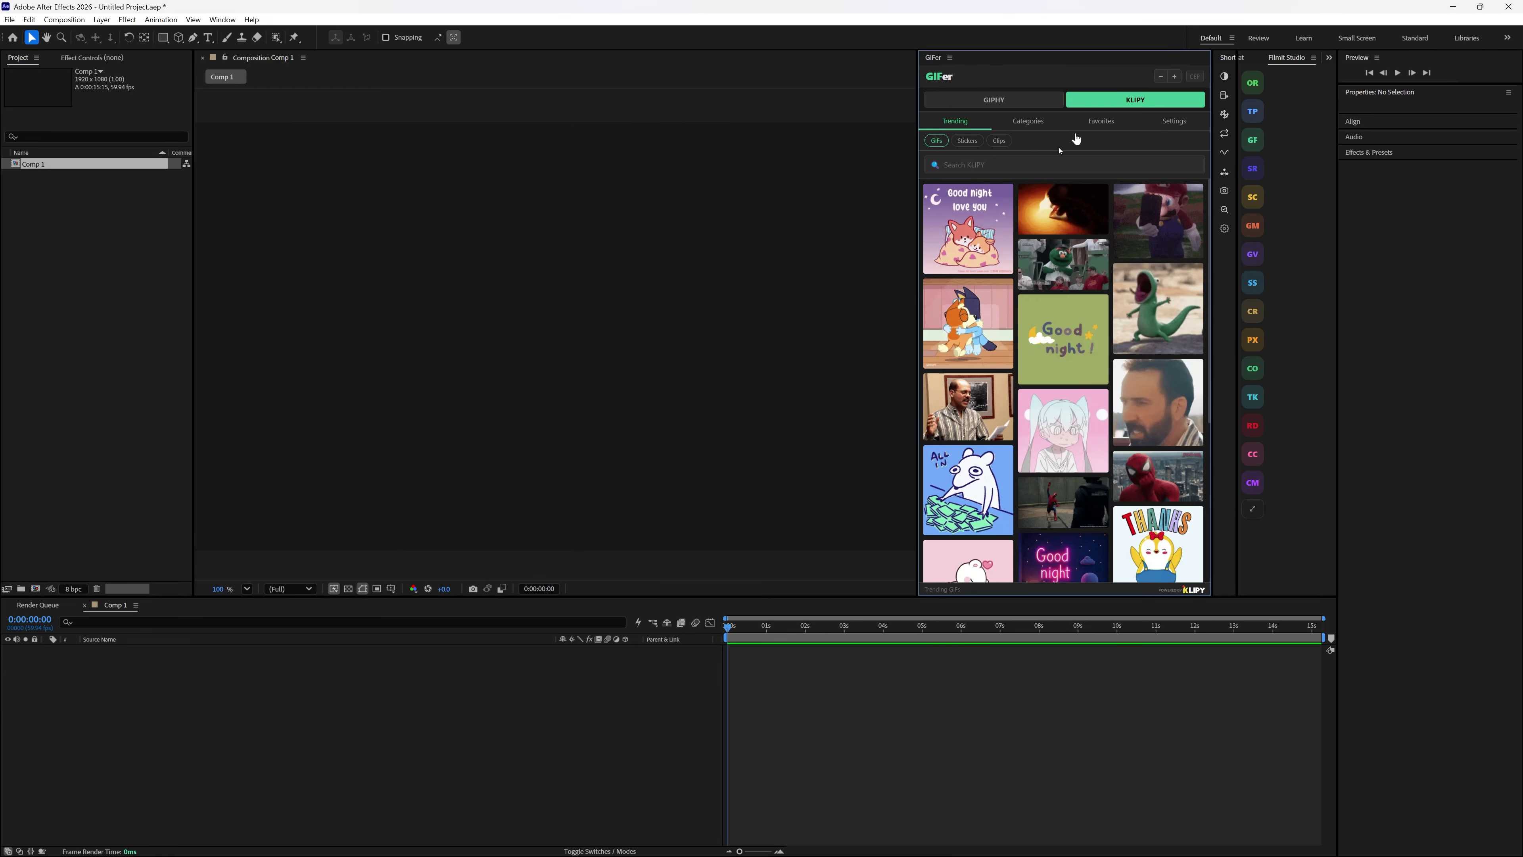
# Step: Insert the trending Spider-Man "you ready" GIF at the start of Comp 1 and the Spider-Man mask GIF at about 4.7 seconds
pyautogui.moveTo(1183, 250)
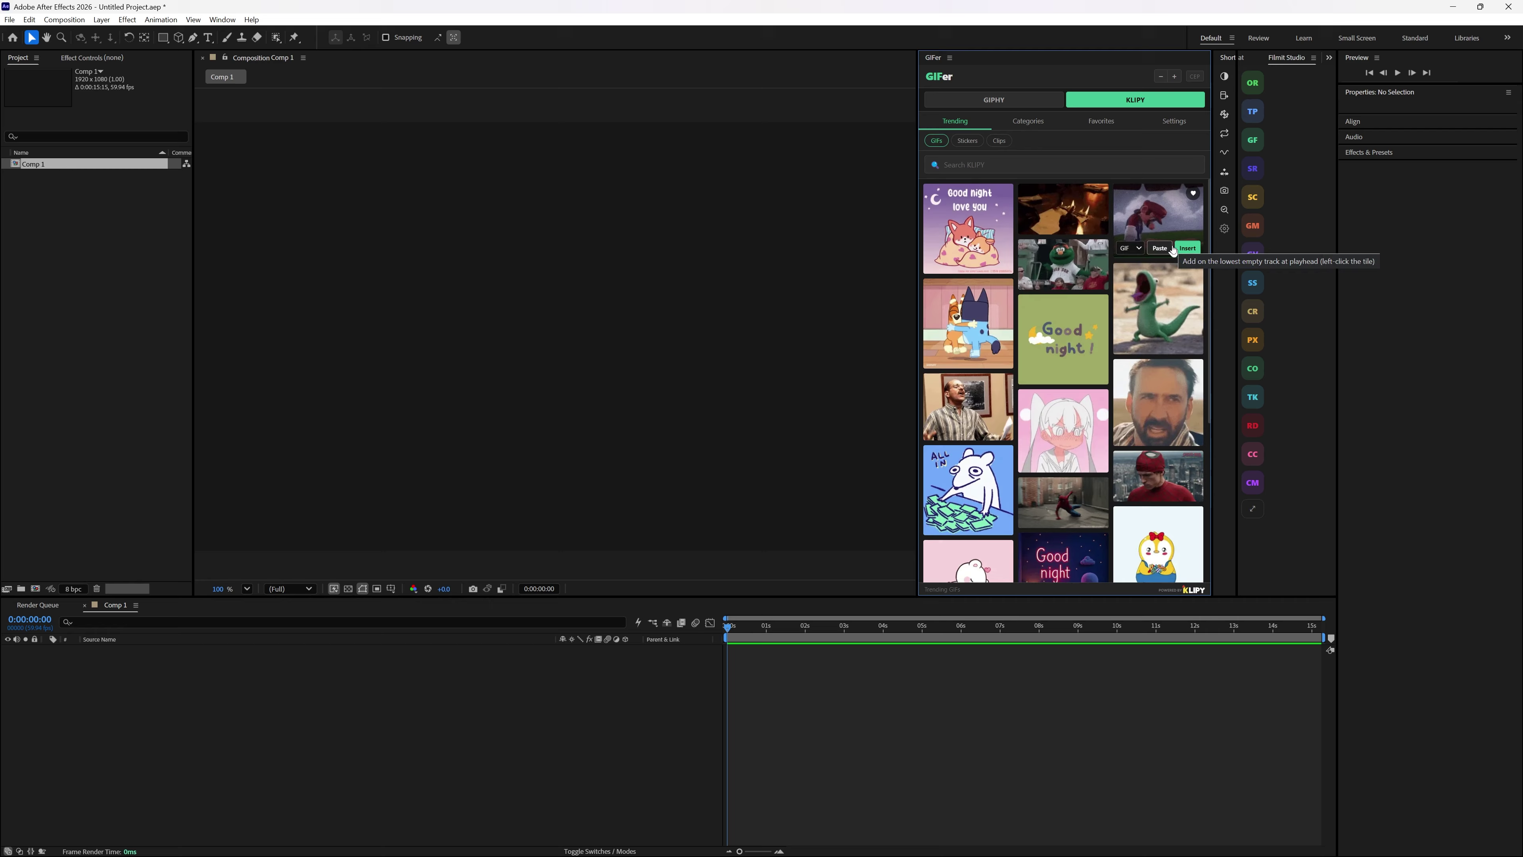
pyautogui.moveTo(1096, 500)
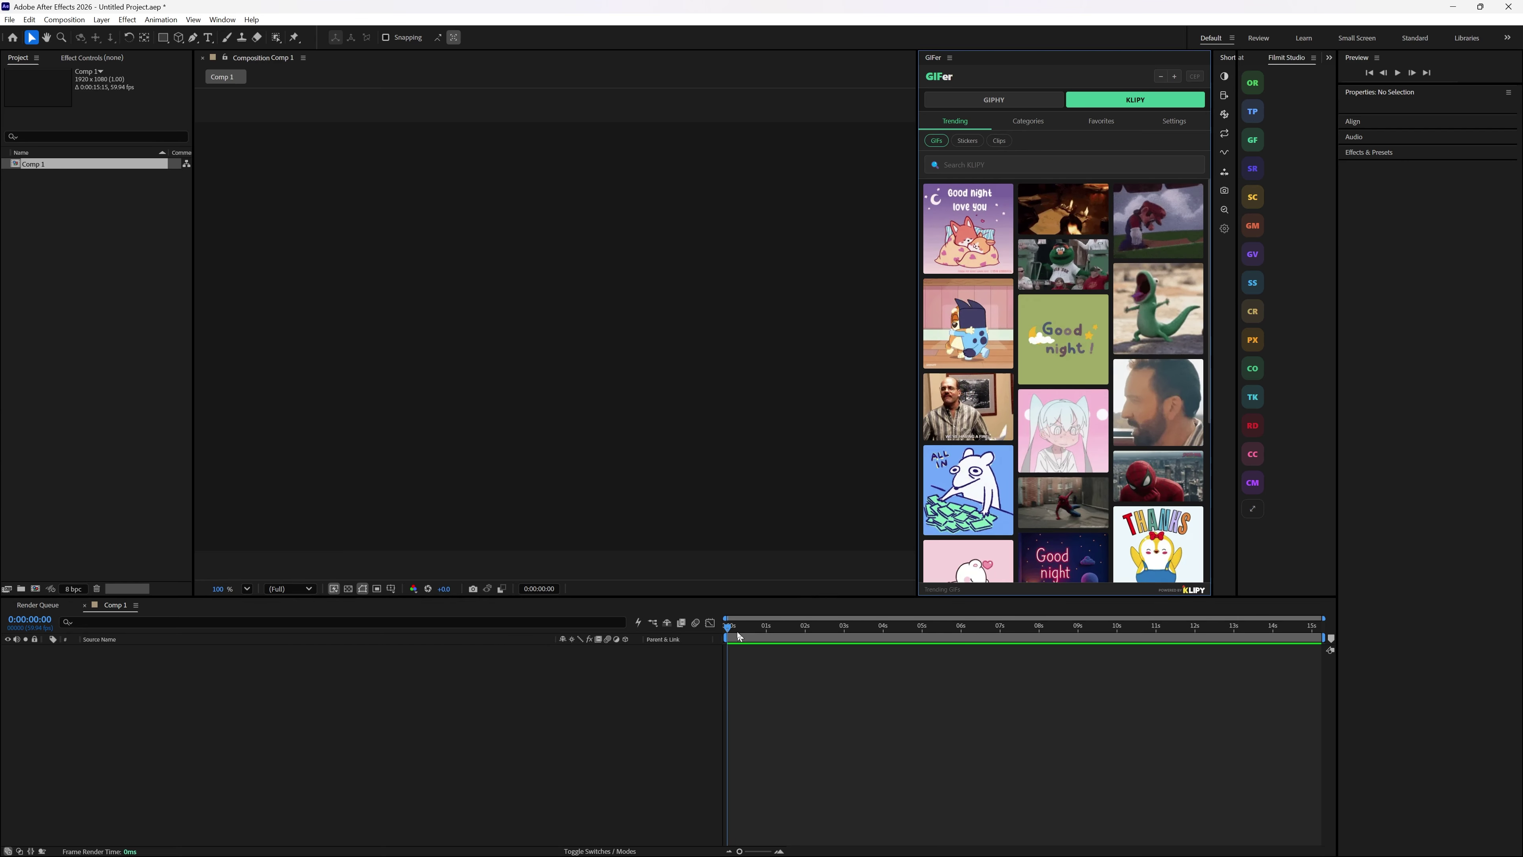
pyautogui.click(1096, 519)
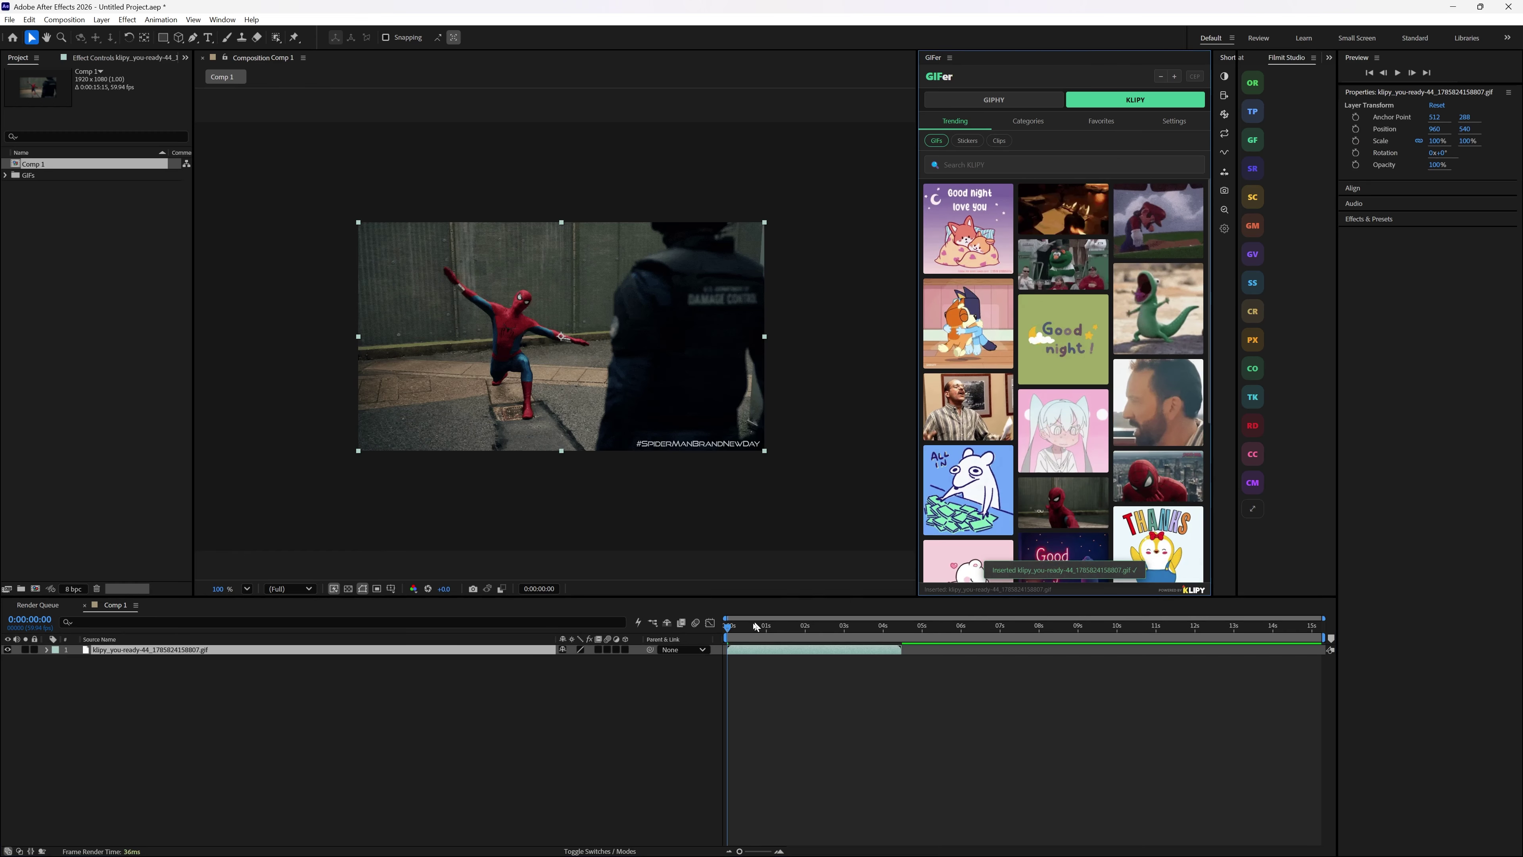
pyautogui.moveTo(757, 626); pyautogui.dragTo(724, 655)
pyautogui.click(1191, 491)
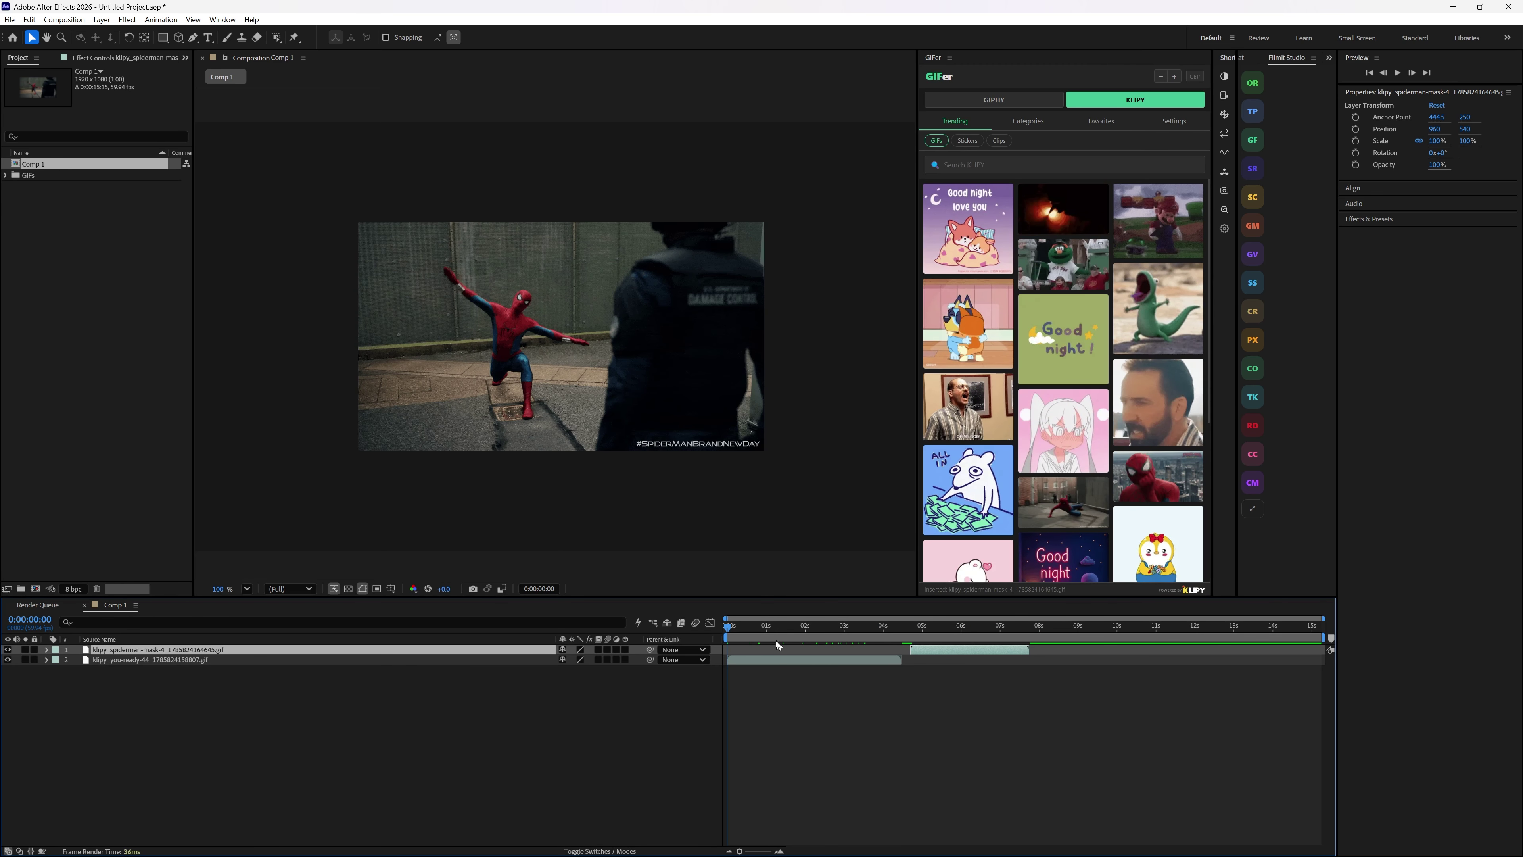
# Step: Close the GIFer panel and end Comp 1's work area shortly after the mask GIF, at about 8.5 seconds
pyautogui.click(949, 57)
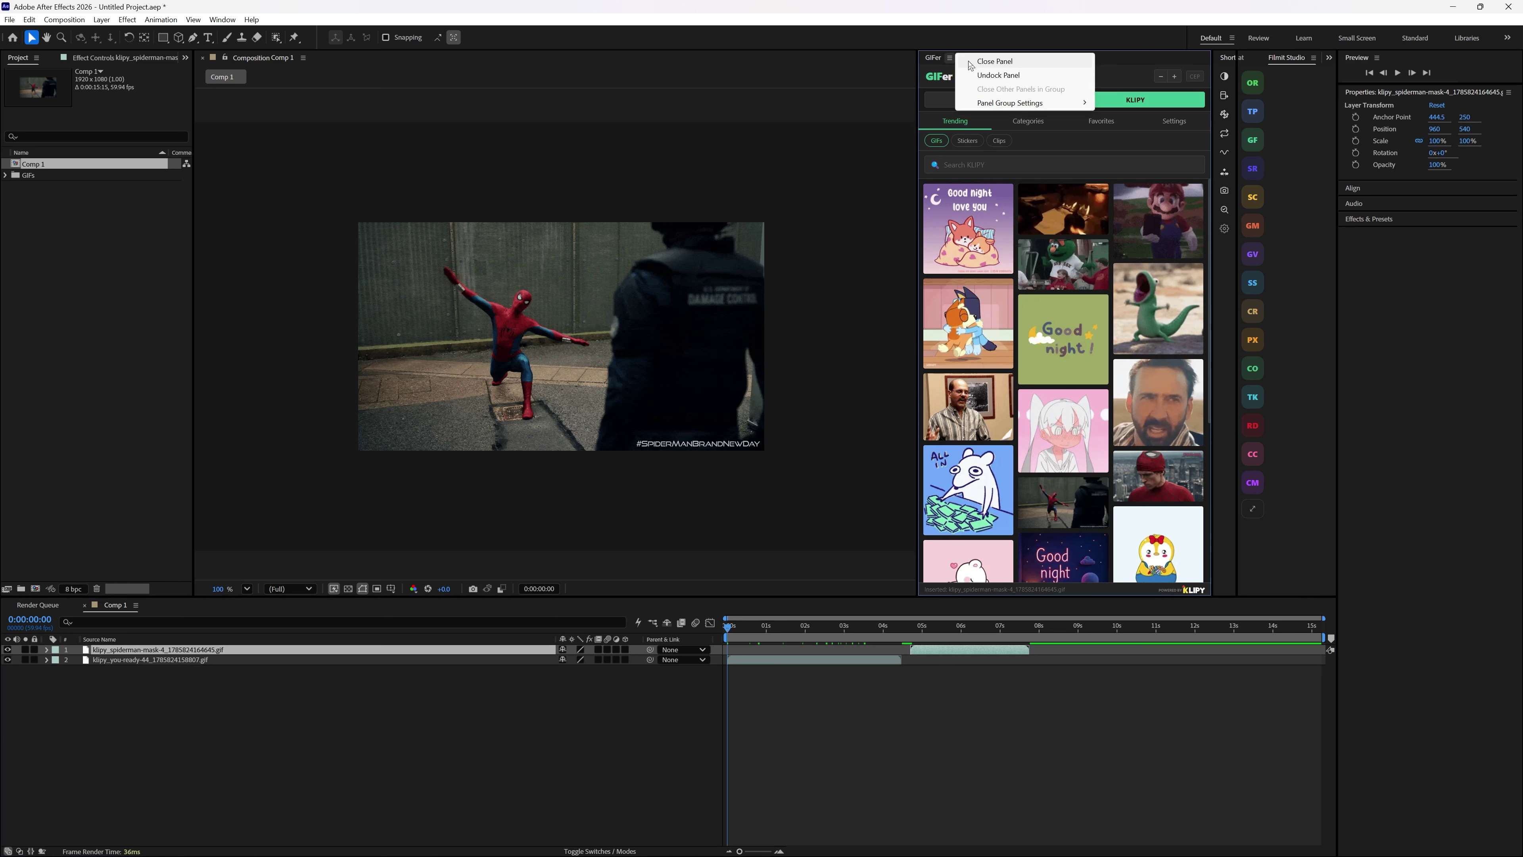
pyautogui.click(975, 64)
pyautogui.moveTo(738, 630); pyautogui.dragTo(795, 661)
pyautogui.moveTo(1323, 638); pyautogui.dragTo(1055, 655)
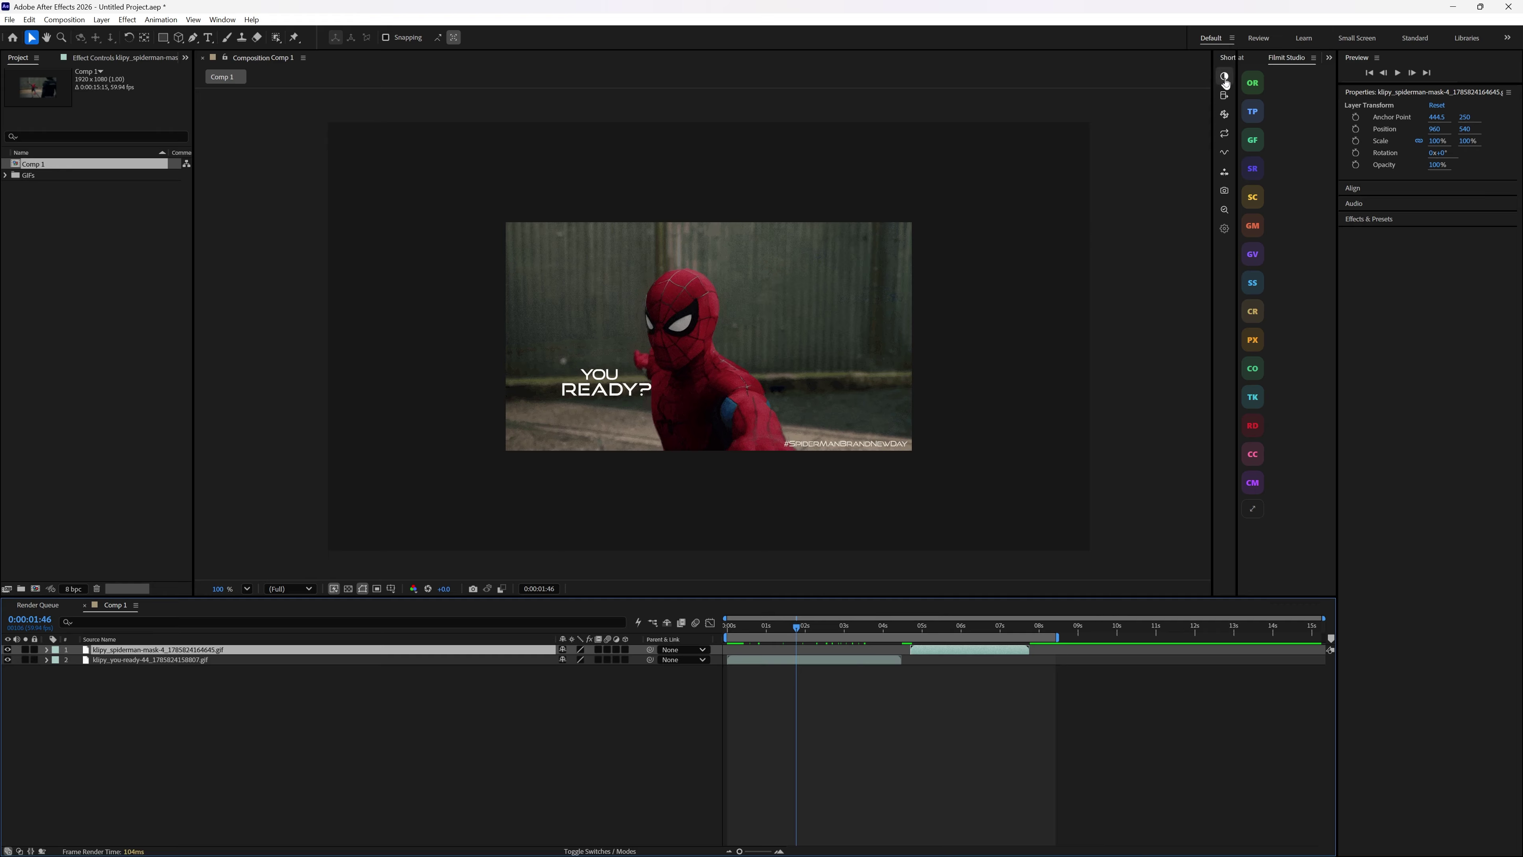
# Step: Create a new adjustment layer, trim it to the length of the "you ready" GIF and place it directly above that layer
pyautogui.click(174, 660)
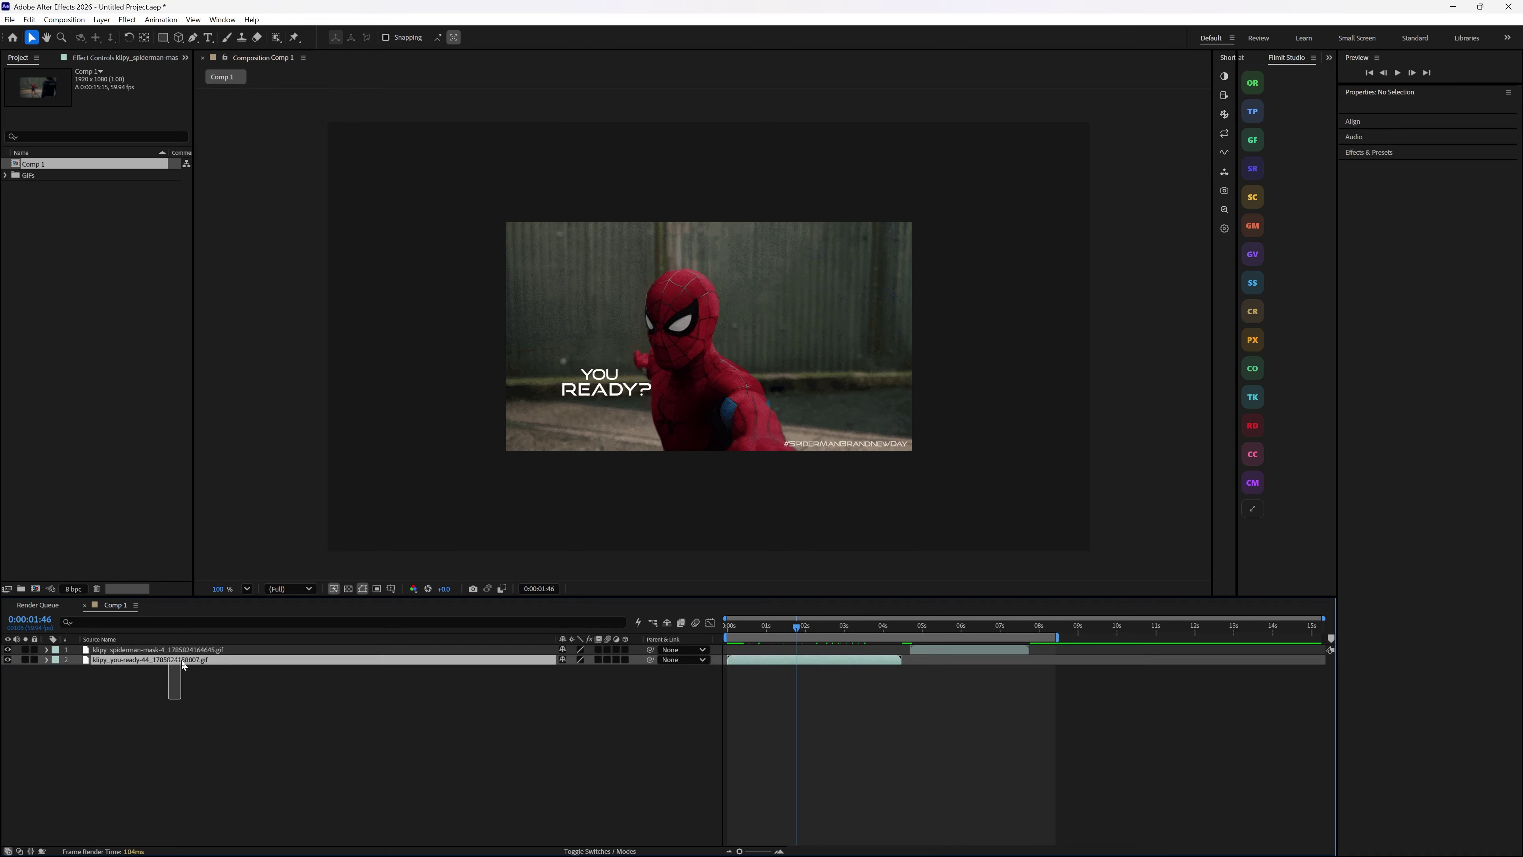
pyautogui.click(439, 746)
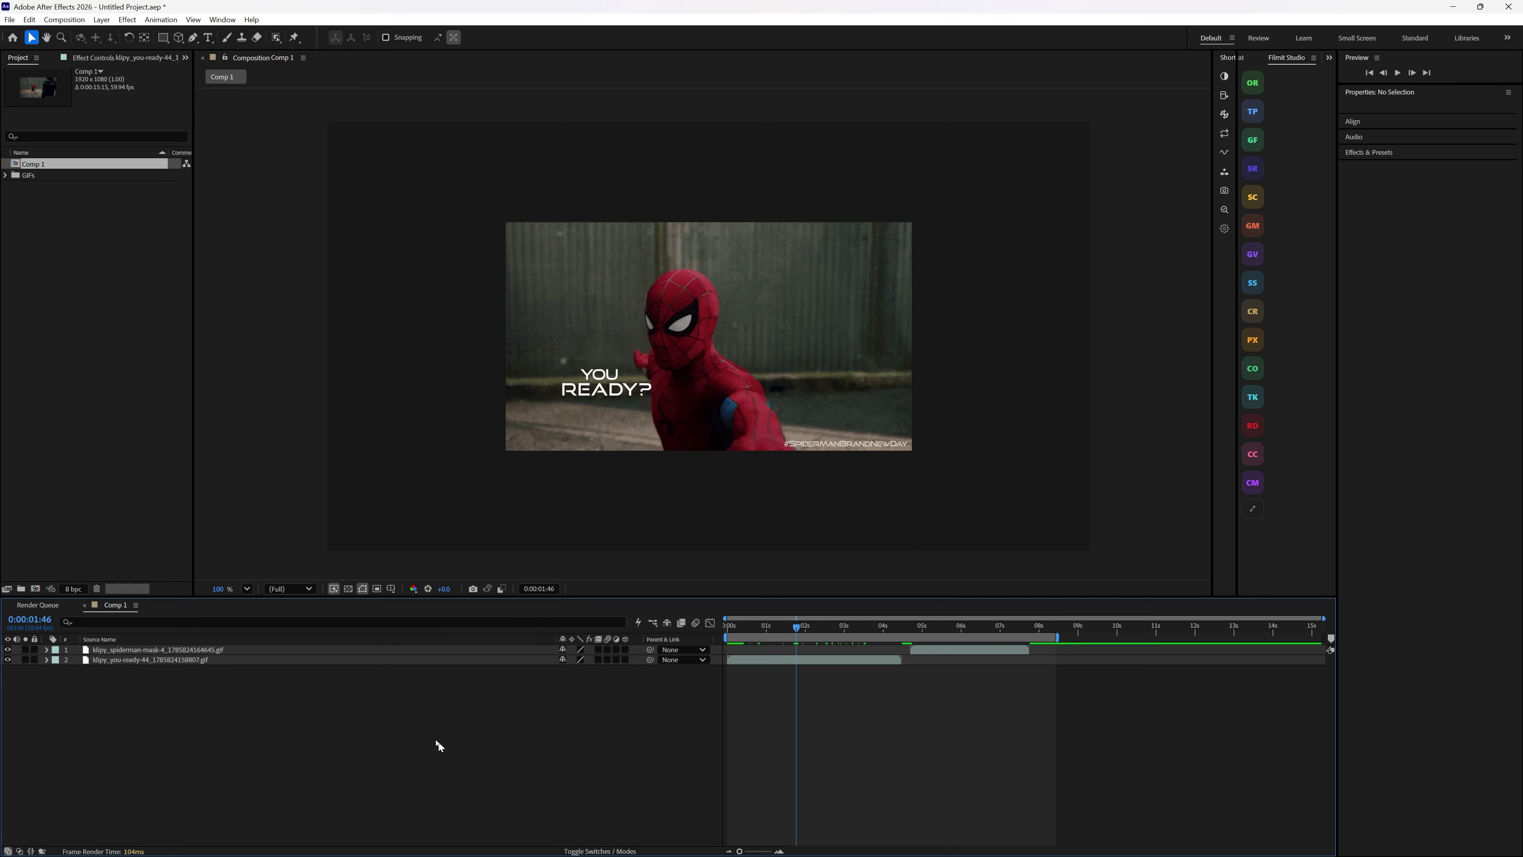
pyautogui.rightClick(434, 742)
pyautogui.moveTo(521, 586)
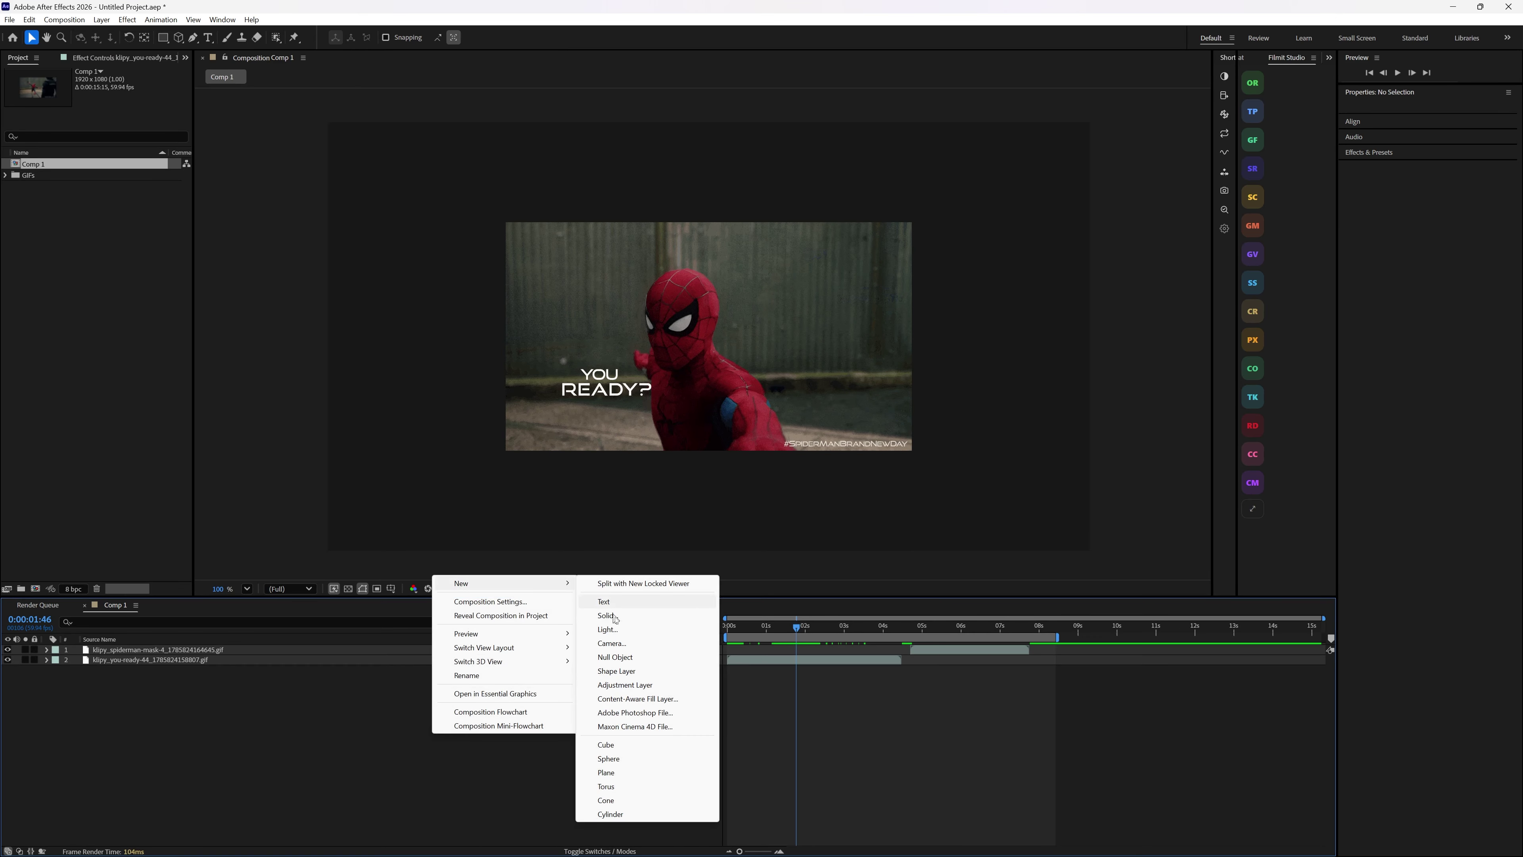
pyautogui.click(624, 686)
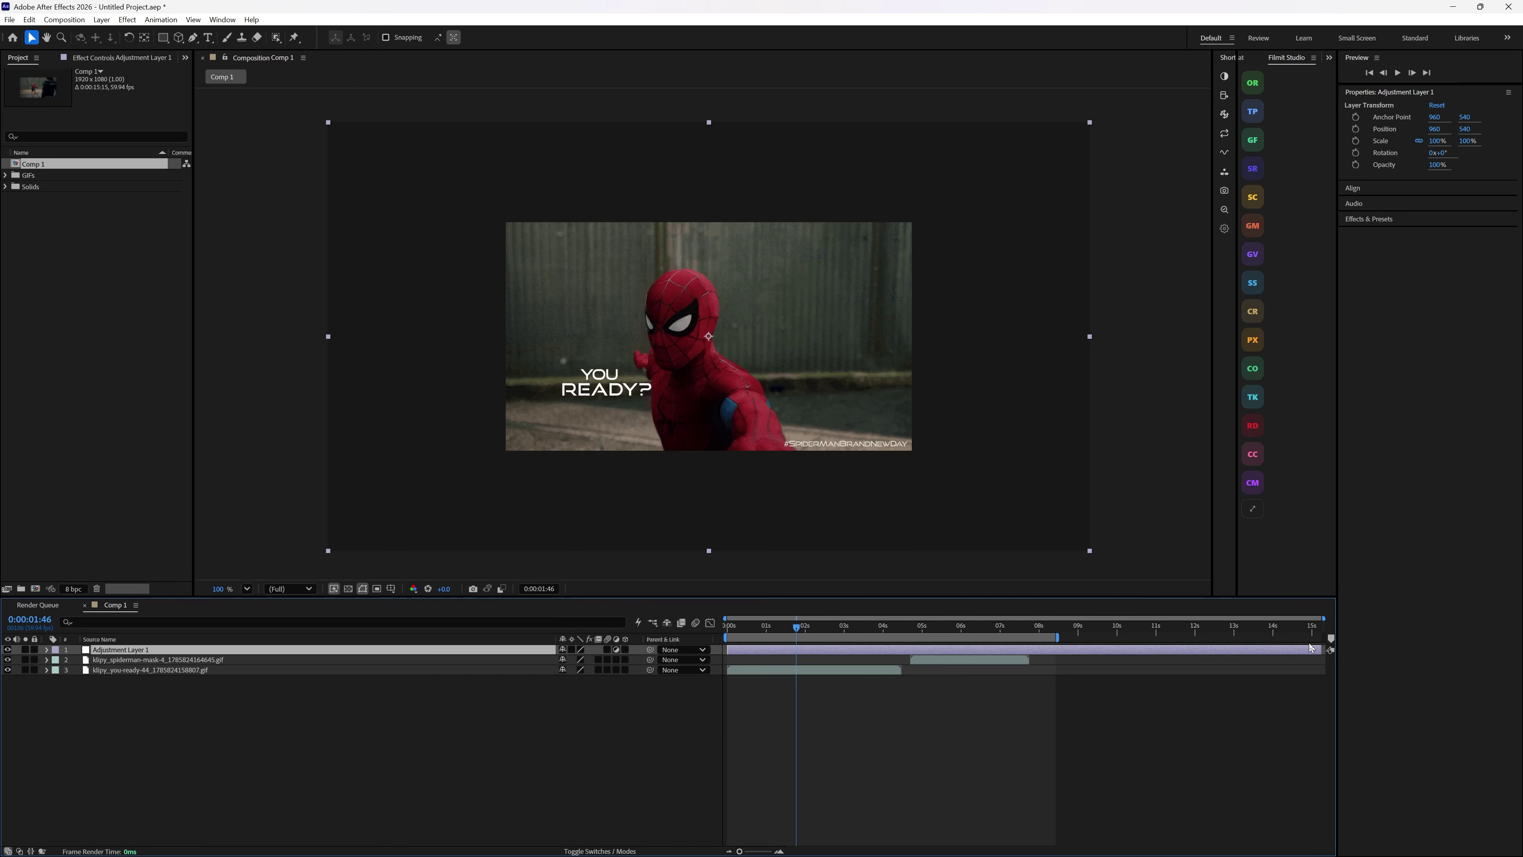
pyautogui.moveTo(1319, 649); pyautogui.dragTo(902, 649)
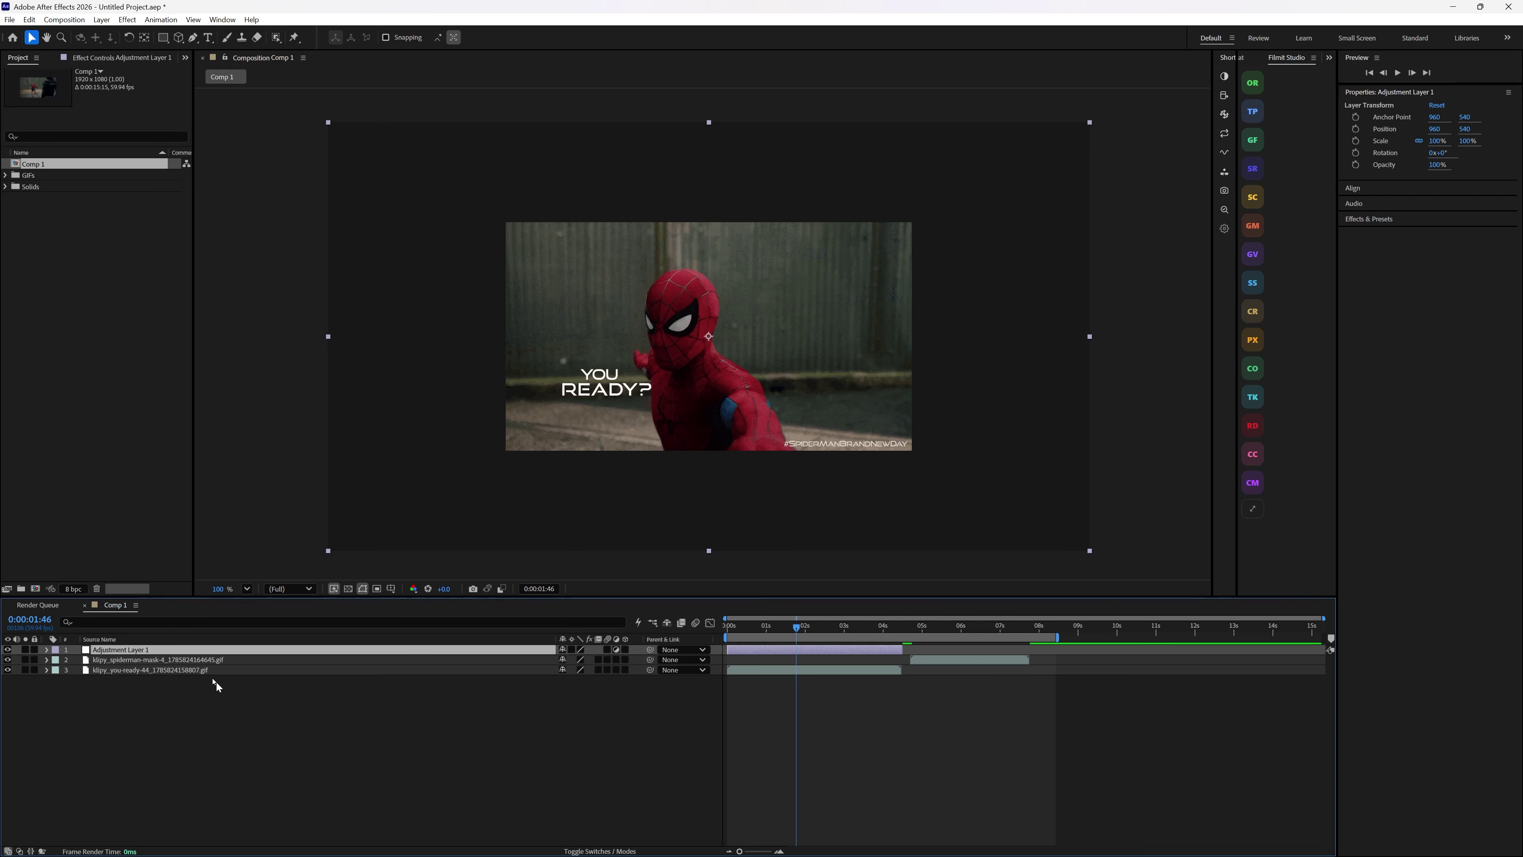
pyautogui.moveTo(146, 650); pyautogui.dragTo(172, 668)
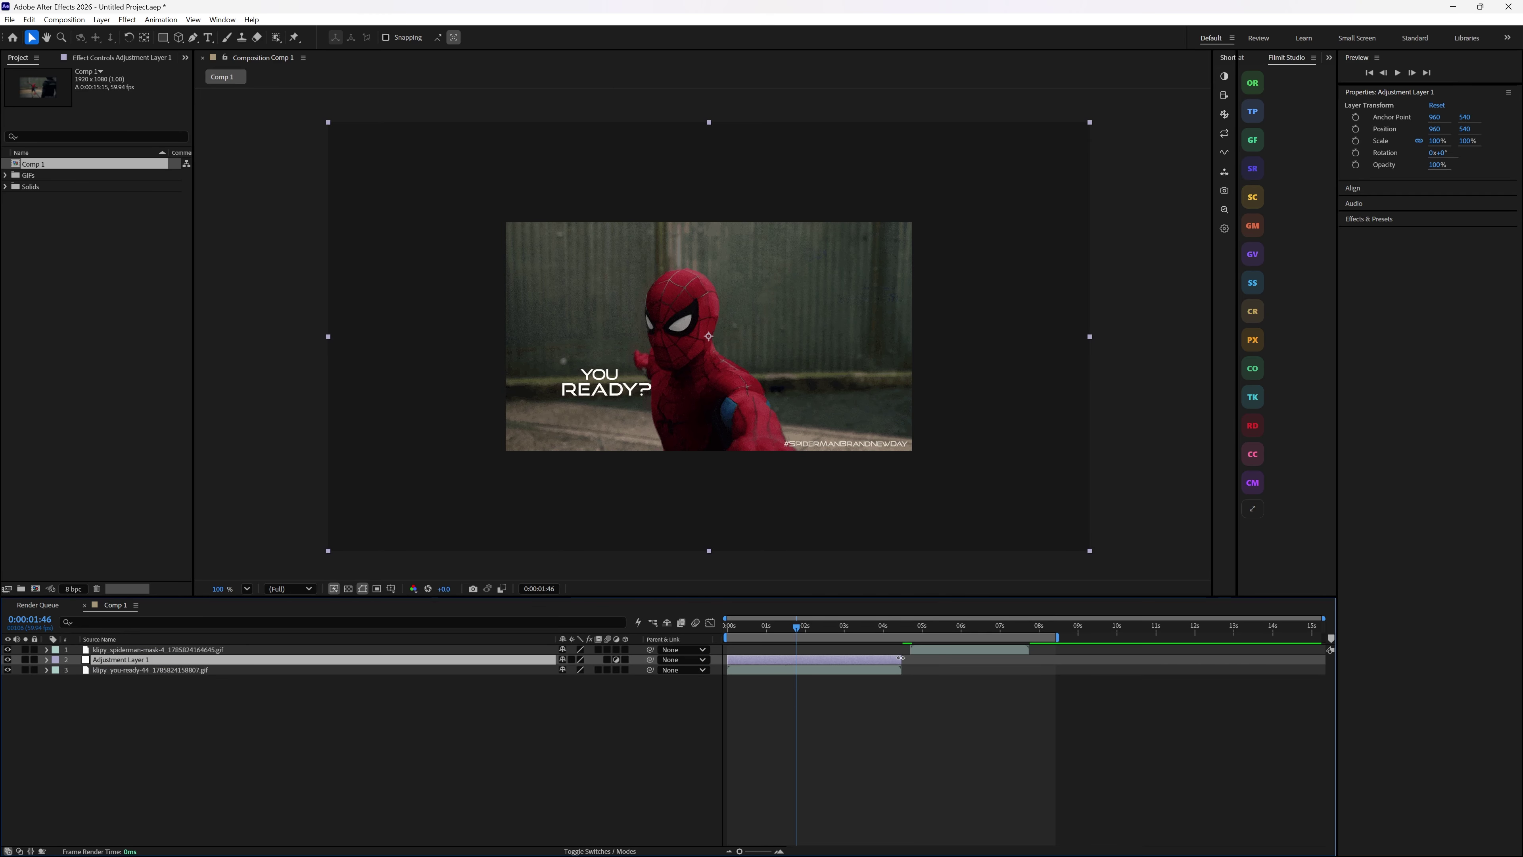
# Step: Delete the manually created adjustment layer from Comp 1
pyautogui.click(129, 681)
pyautogui.click(142, 659)
pyautogui.press('Delete')
# Step: Use Shortcut to add an adjustment layer matching the "you ready" GIF, and undo it
pyautogui.click(142, 662)
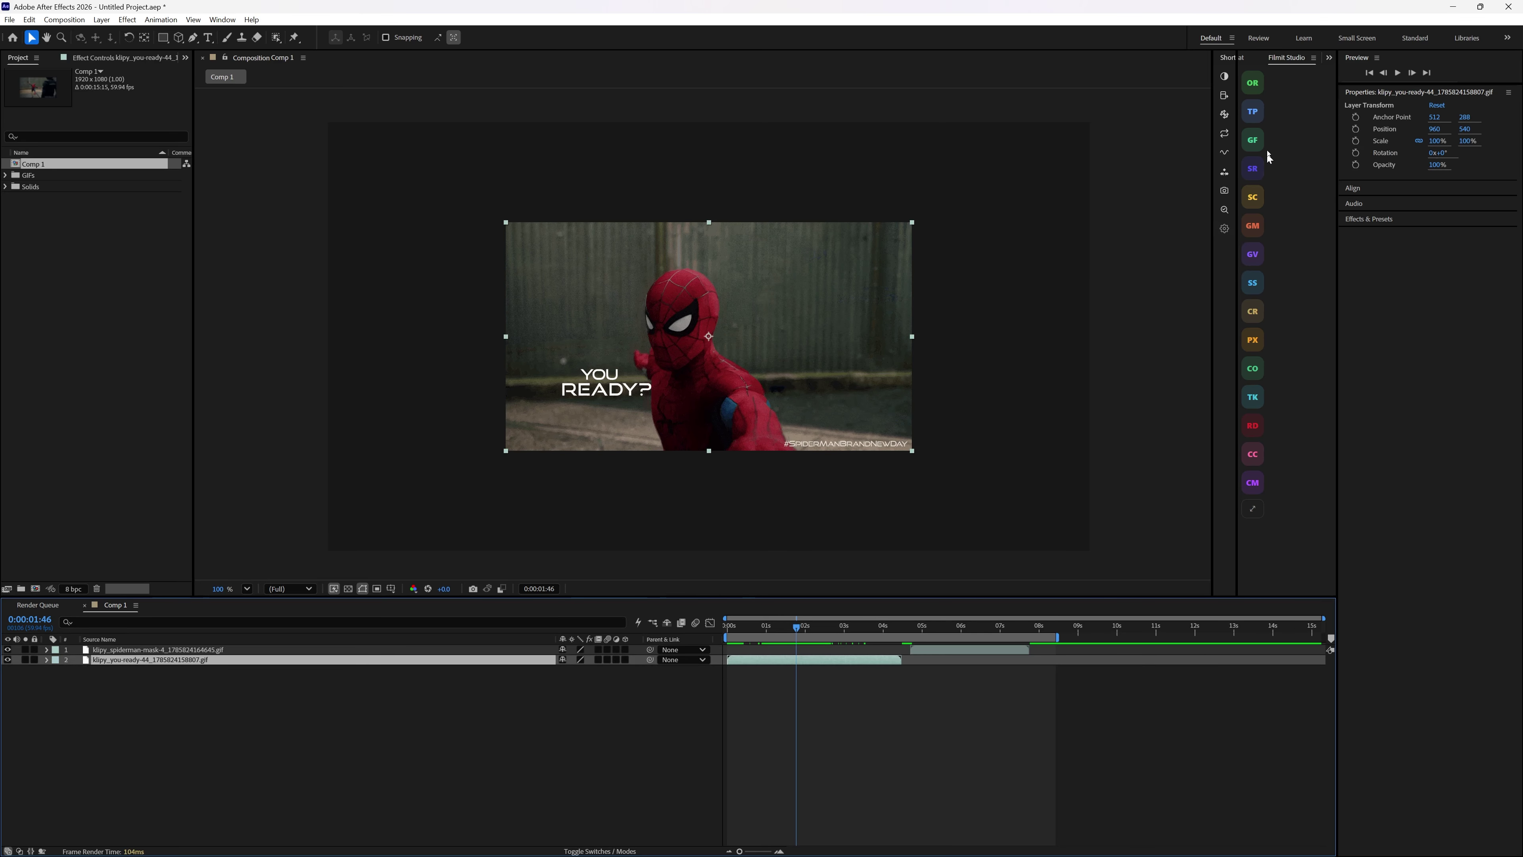
pyautogui.click(1224, 76)
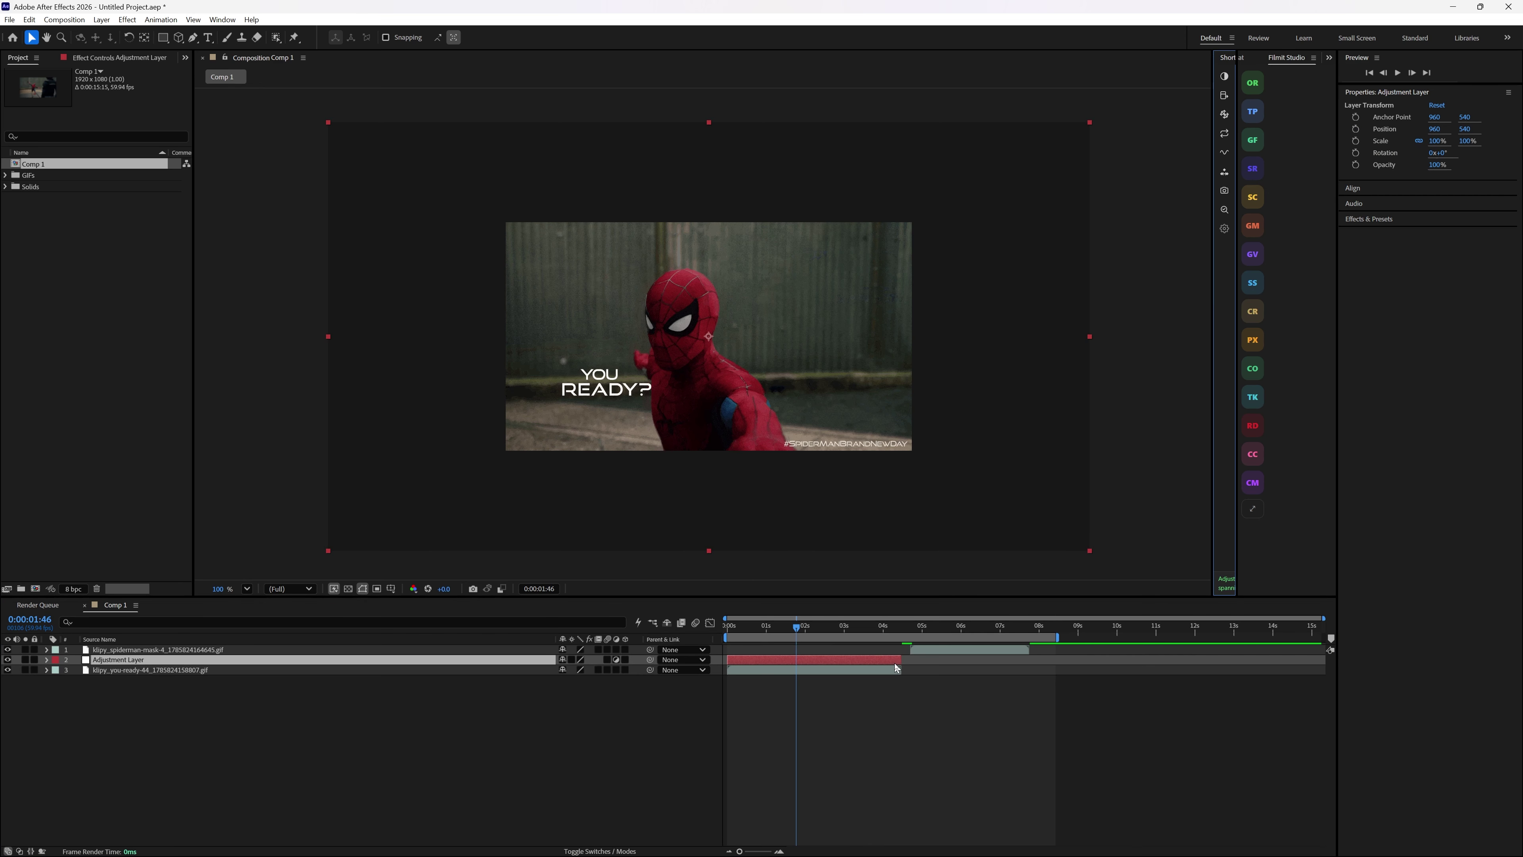
pyautogui.hotkey('ctrl', 'z')
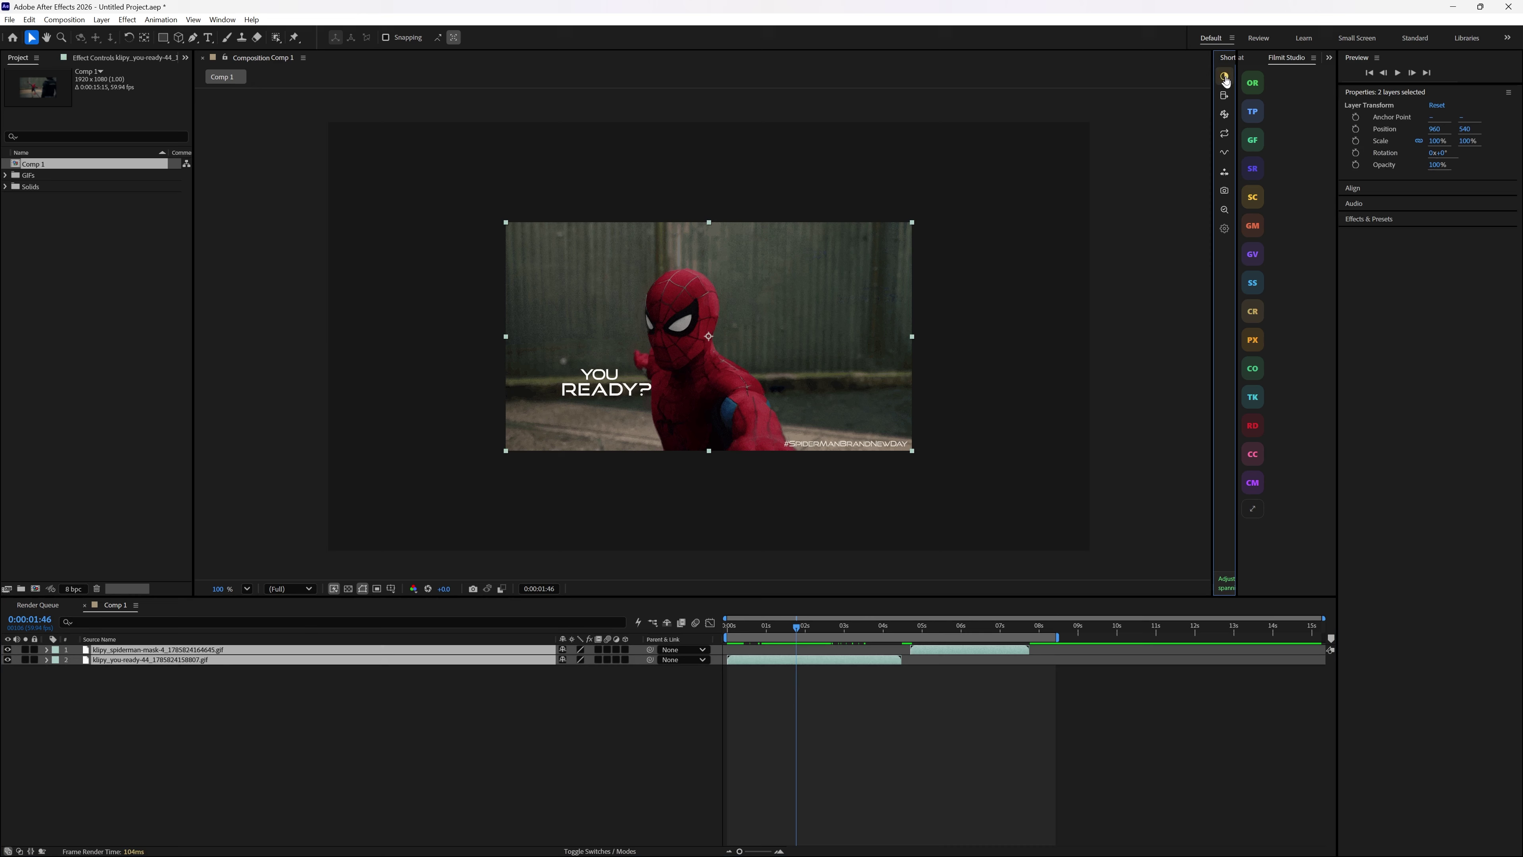
# Step: Use Shortcut to add matching adjustment layers above both selected GIF layers, and undo them
pyautogui.click(1225, 76)
pyautogui.hotkey('ctrl', 'z')
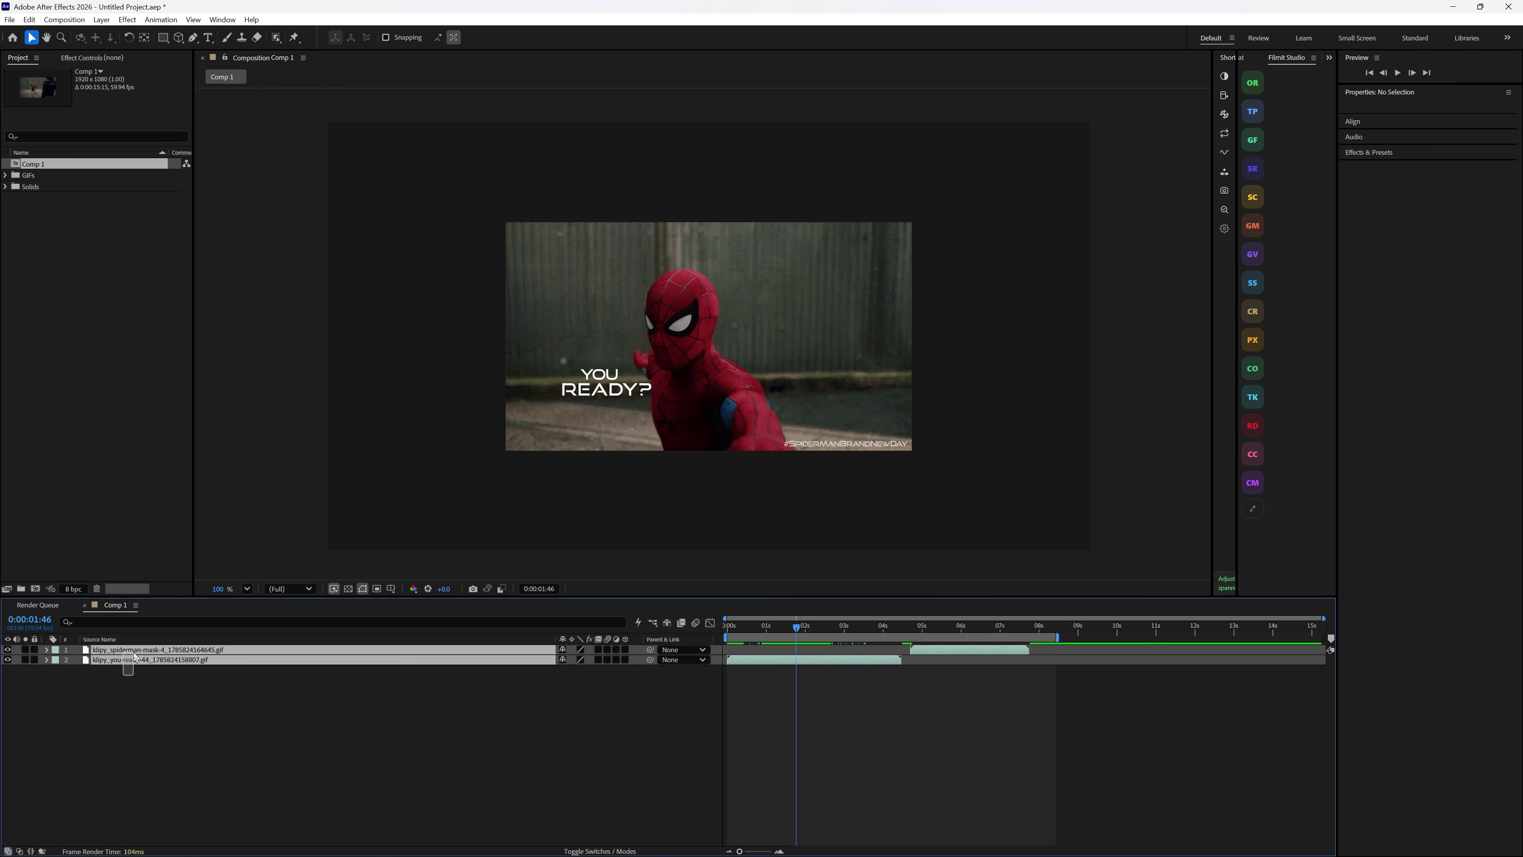
pyautogui.click(1226, 77)
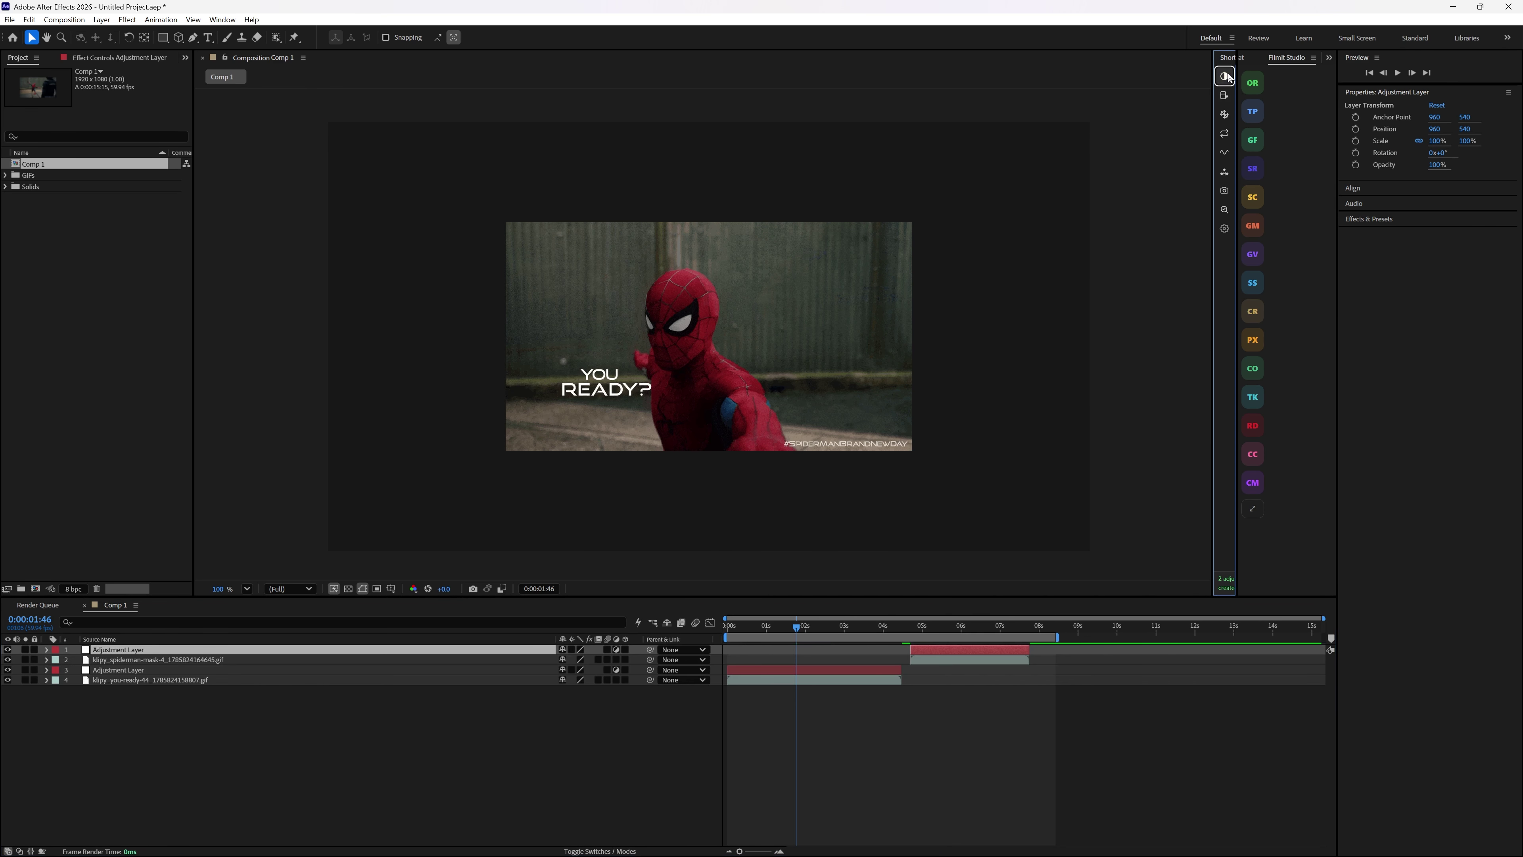
pyautogui.hotkey('ctrl', 'z')
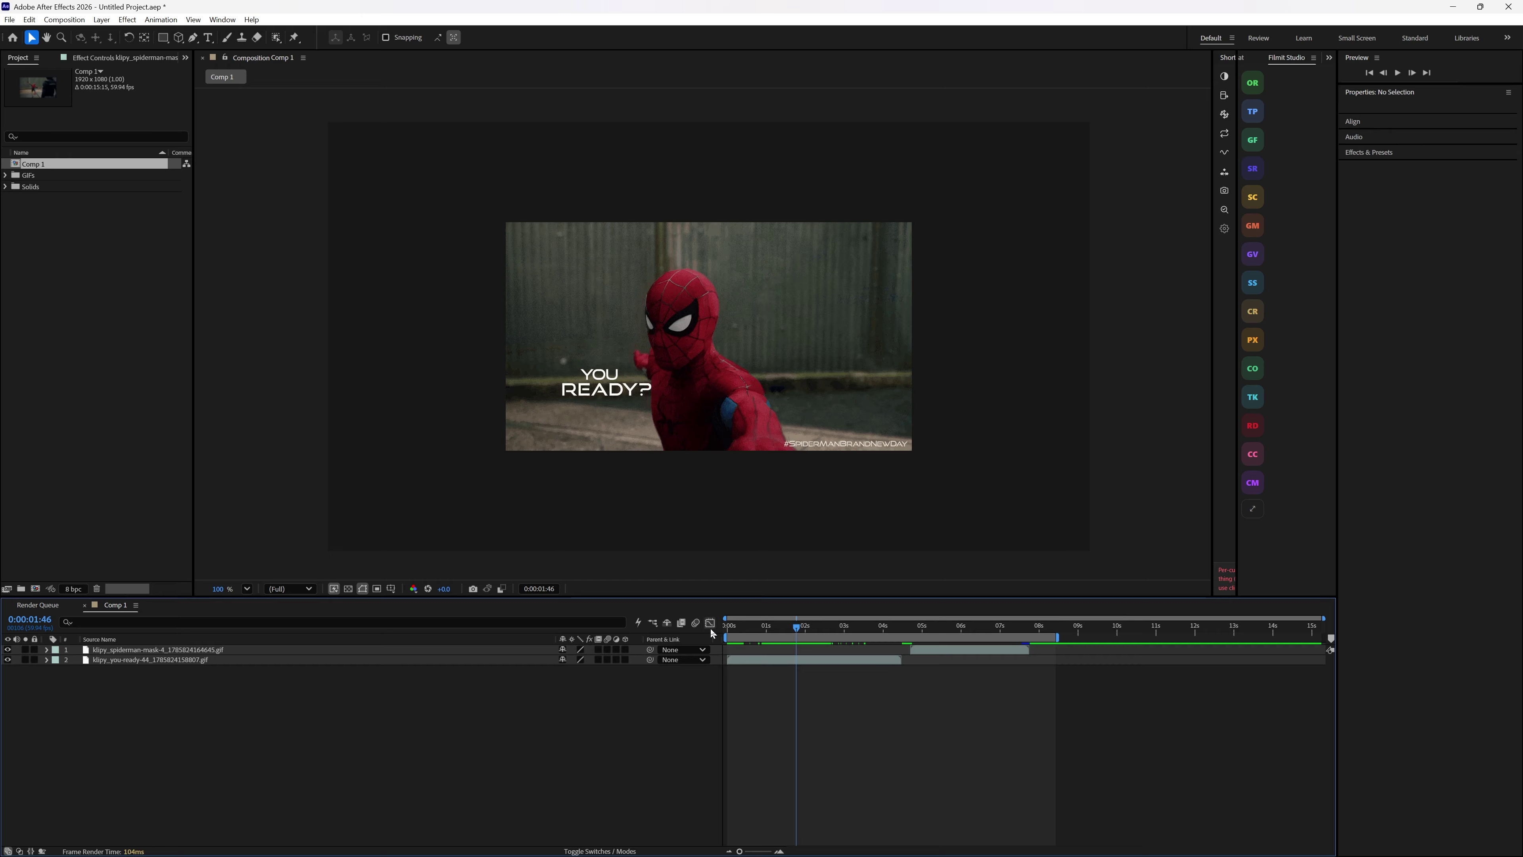
# Step: Use Shortcut's un-precompose action and pre-compose both GIF layers in Comp 1 into a single composition
pyautogui.click(1224, 97)
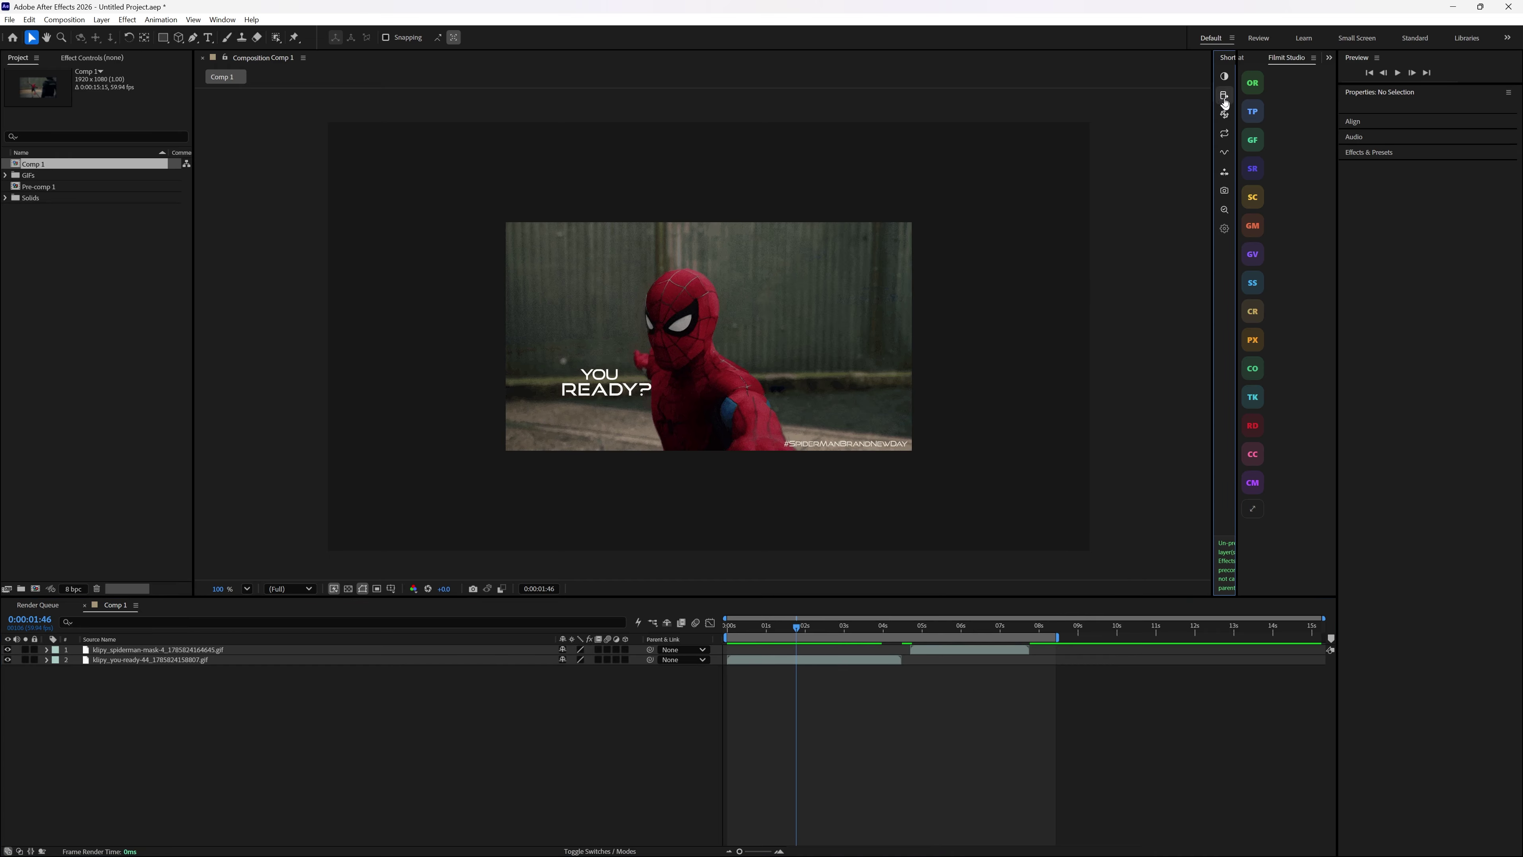
pyautogui.moveTo(179, 720); pyautogui.dragTo(198, 654)
pyautogui.rightClick(193, 654)
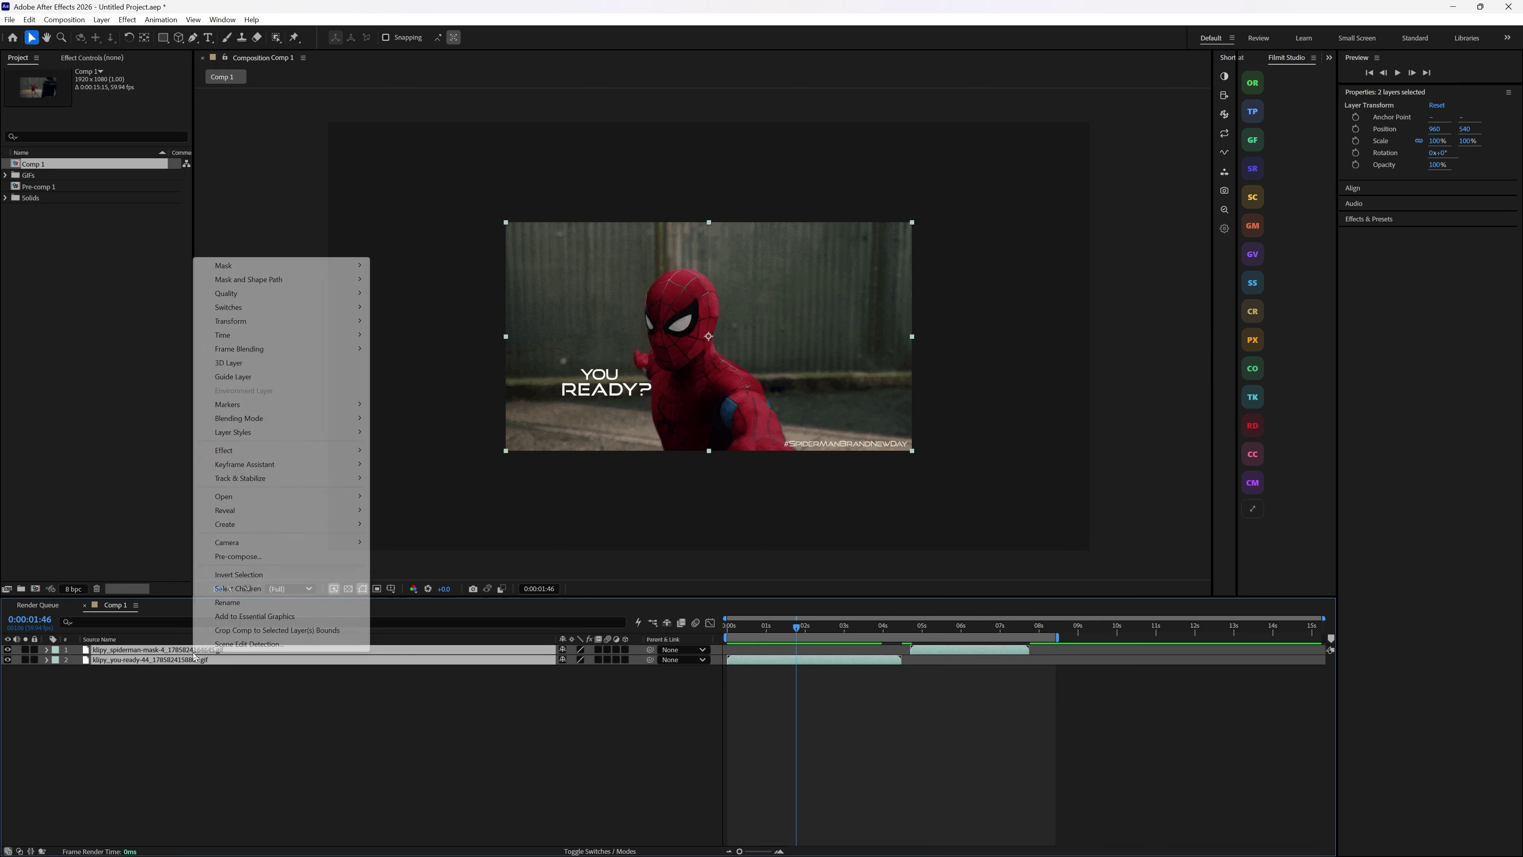
pyautogui.click(238, 556)
pyautogui.click(863, 548)
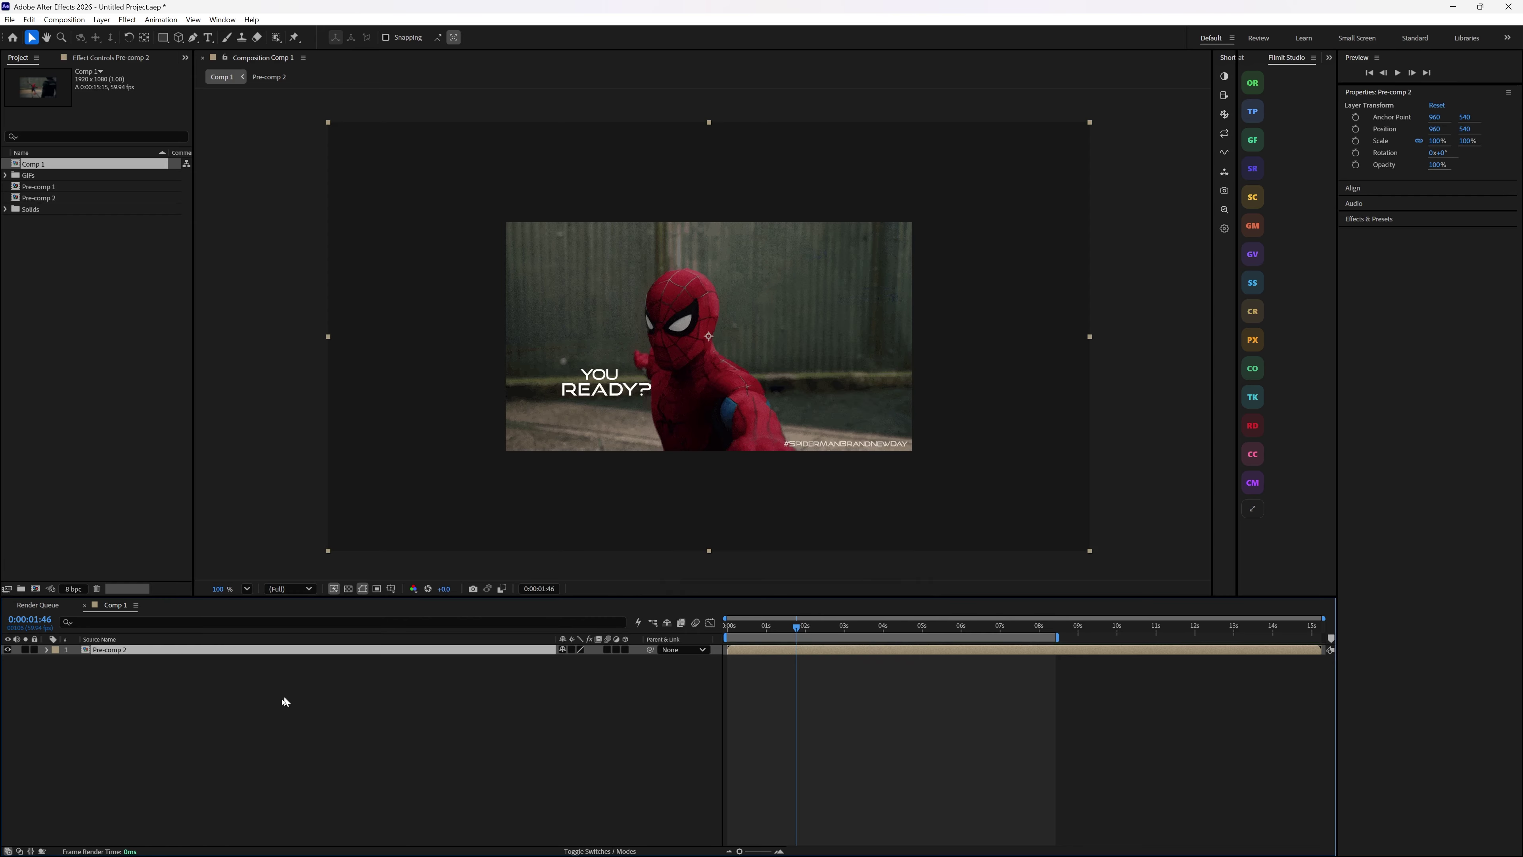
# Step: Open Pre-comp 2 to look at its contents and return to Comp 1
pyautogui.doubleClick(789, 646)
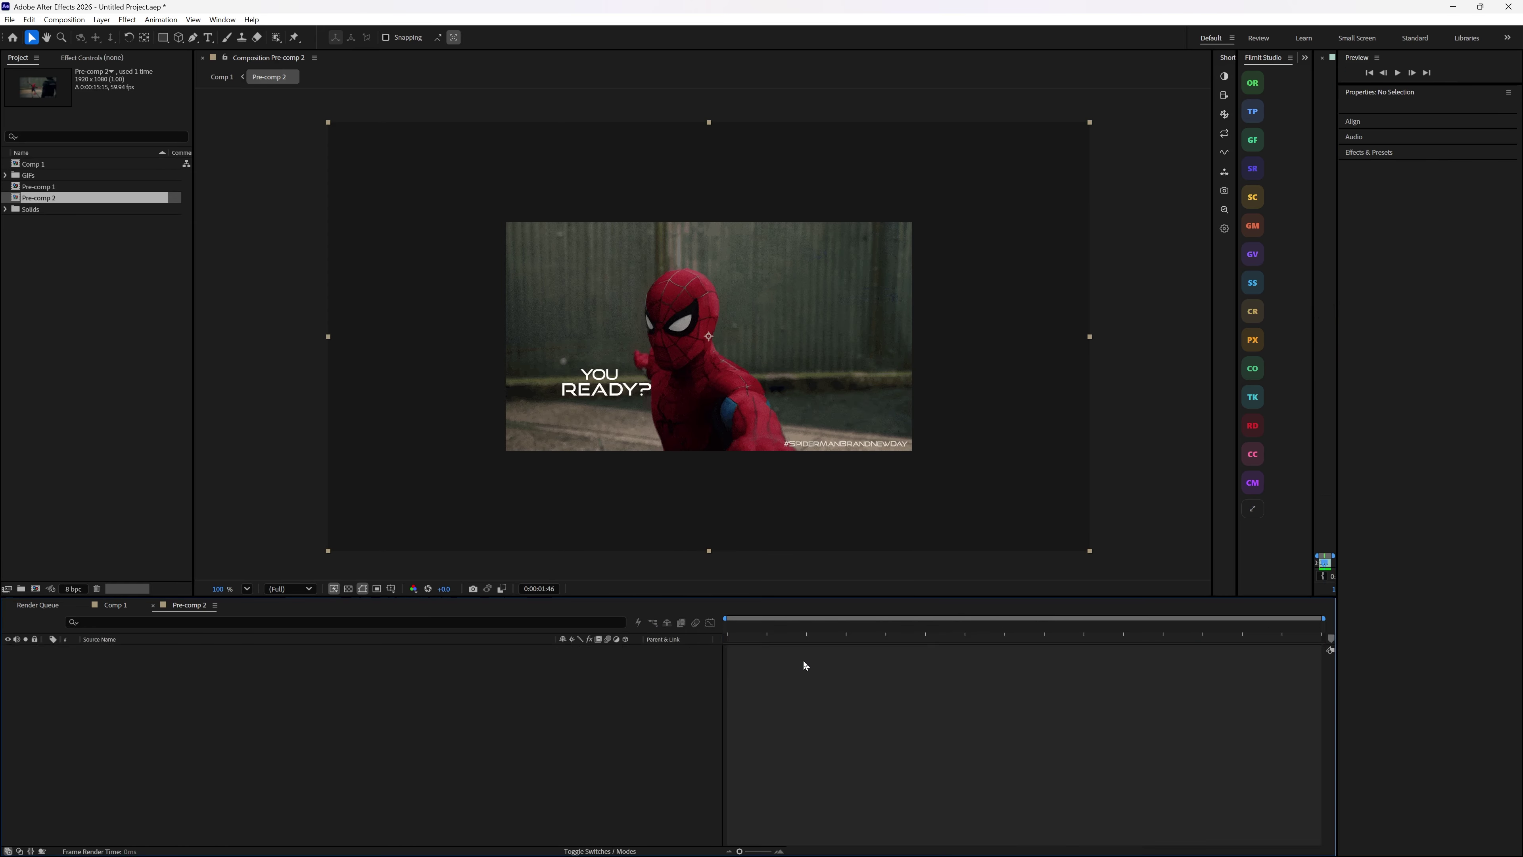
pyautogui.moveTo(831, 712); pyautogui.dragTo(907, 667)
pyautogui.click(221, 76)
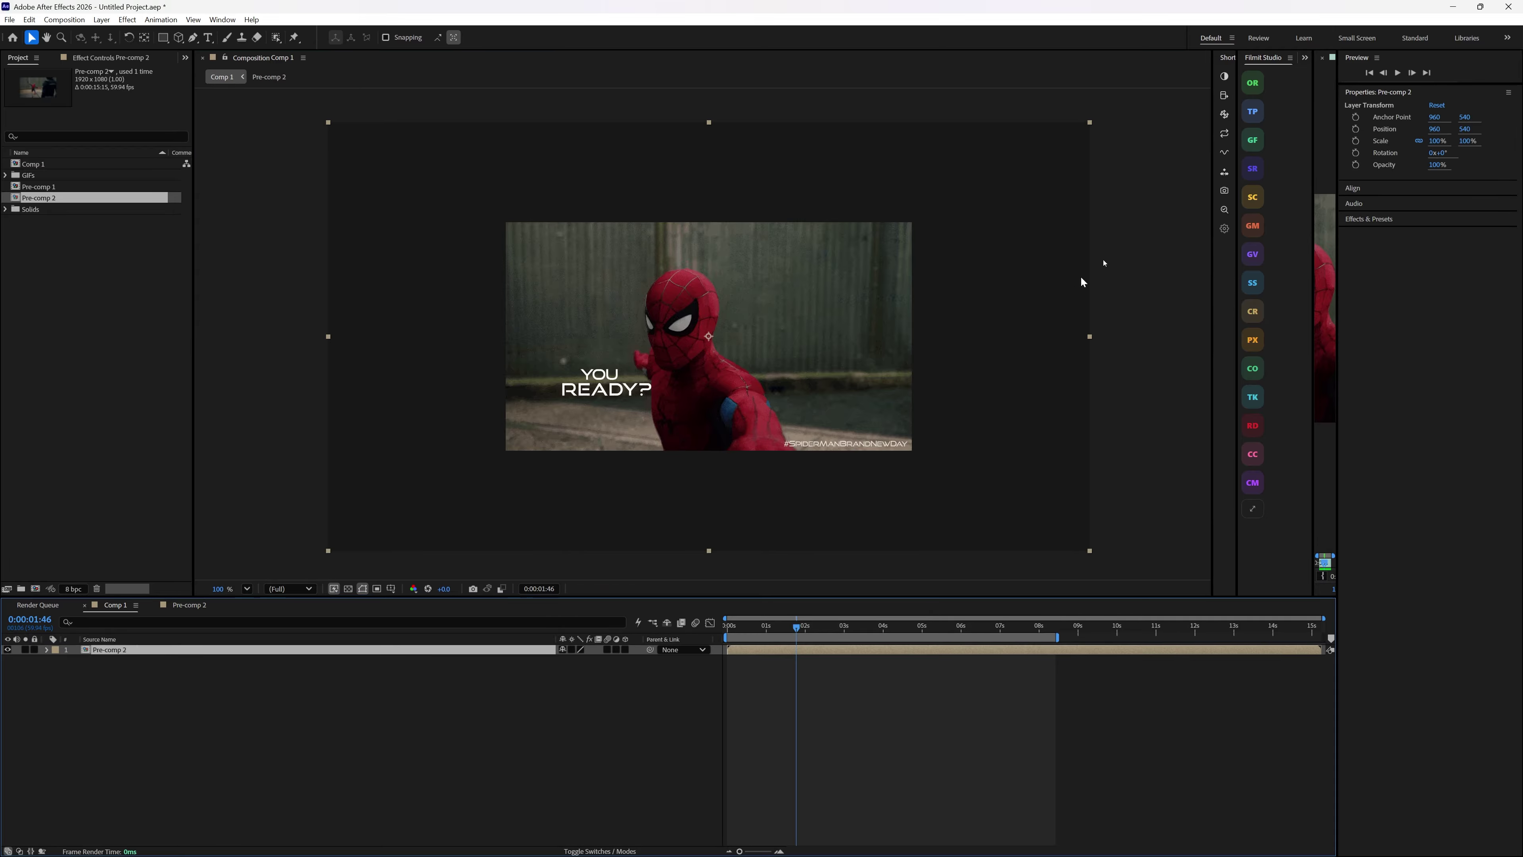
# Step: Un-precompose Pre-comp 2 in Comp 1 with Shortcut and check the leftover Pre-comp 2 timeline
pyautogui.click(1224, 98)
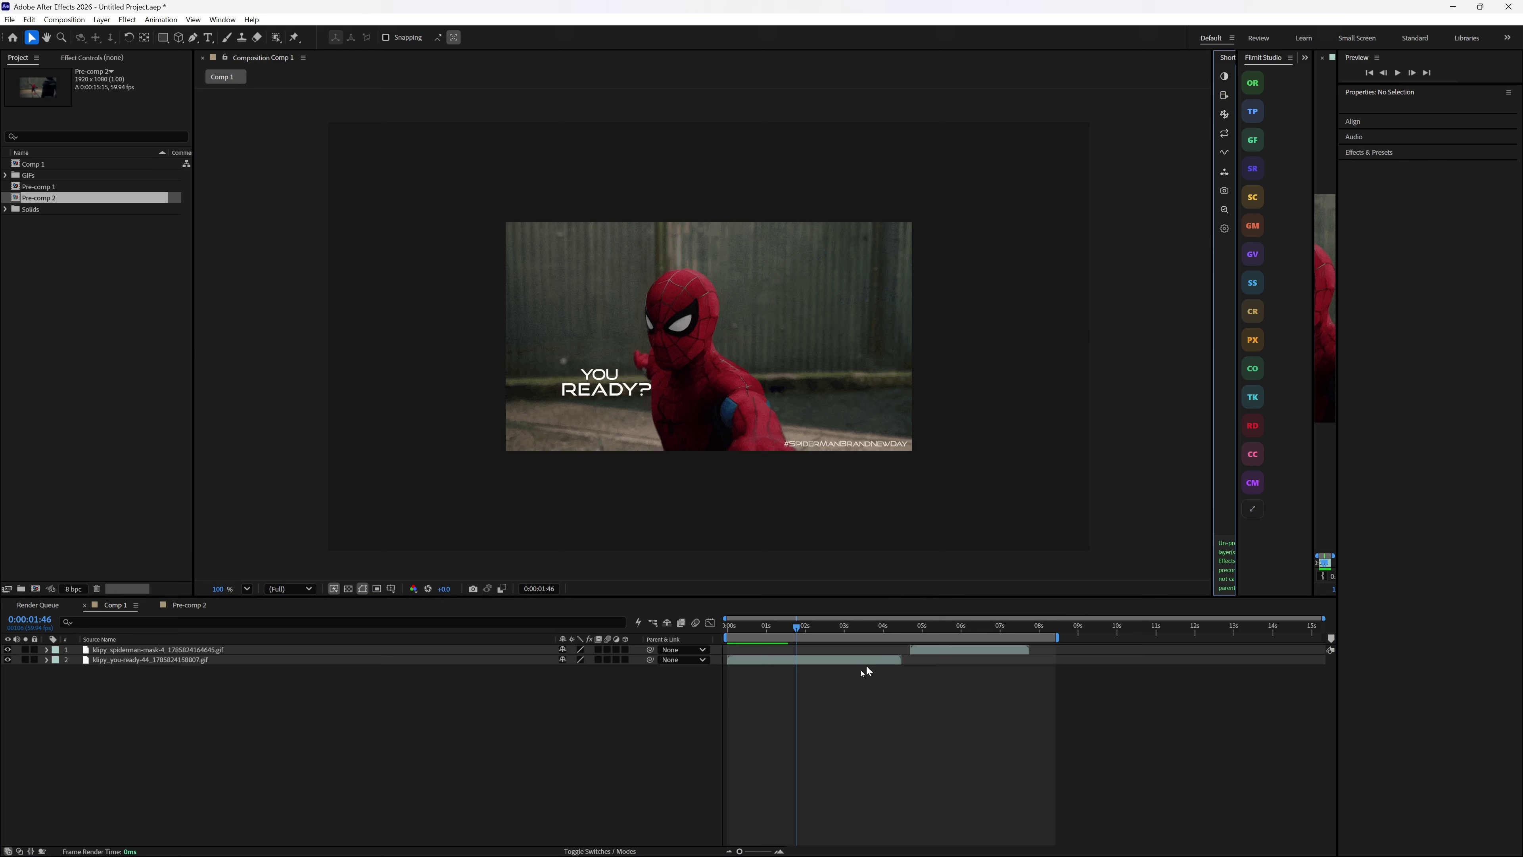
pyautogui.hotkey('ctrl', 'a')
pyautogui.click(182, 726)
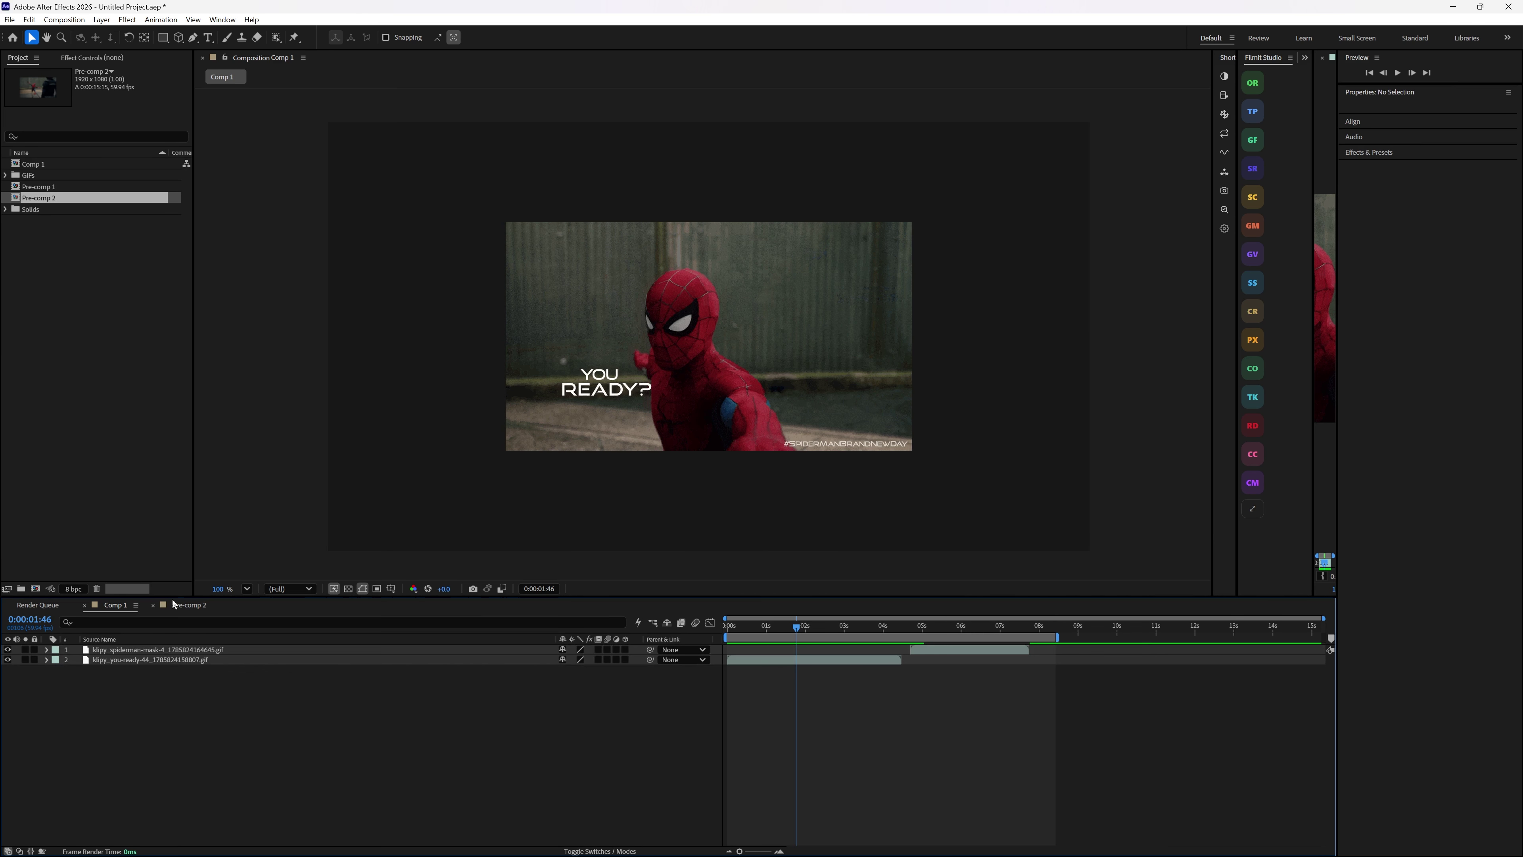
pyautogui.click(192, 606)
pyautogui.click(115, 605)
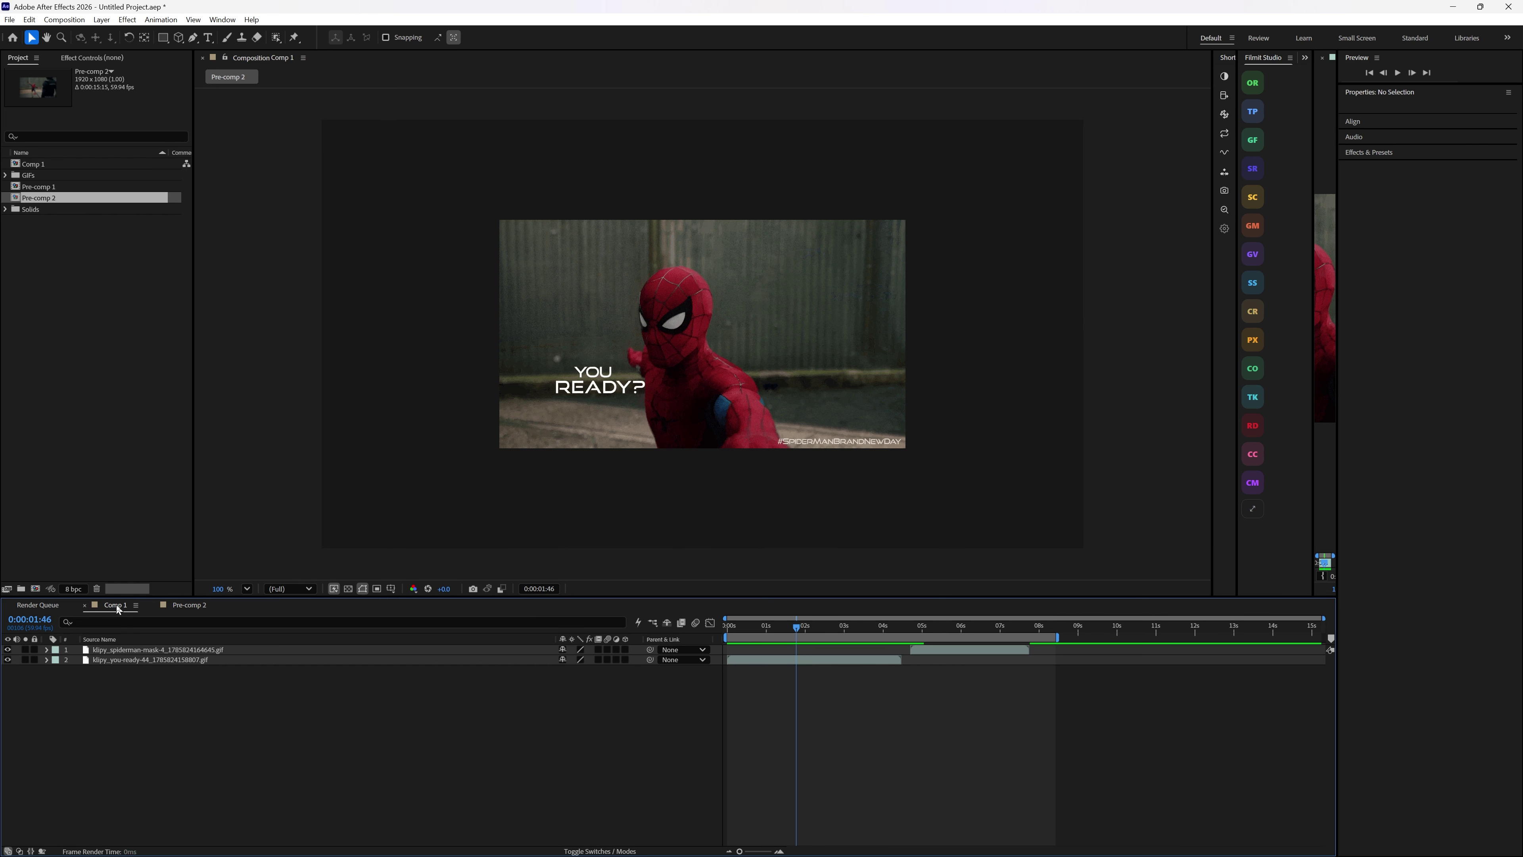
# Step: Apply Freeze Frame to the "you ready" GIF layer at 0:00:01:46, scrub through it and undo the freeze
pyautogui.click(420, 659)
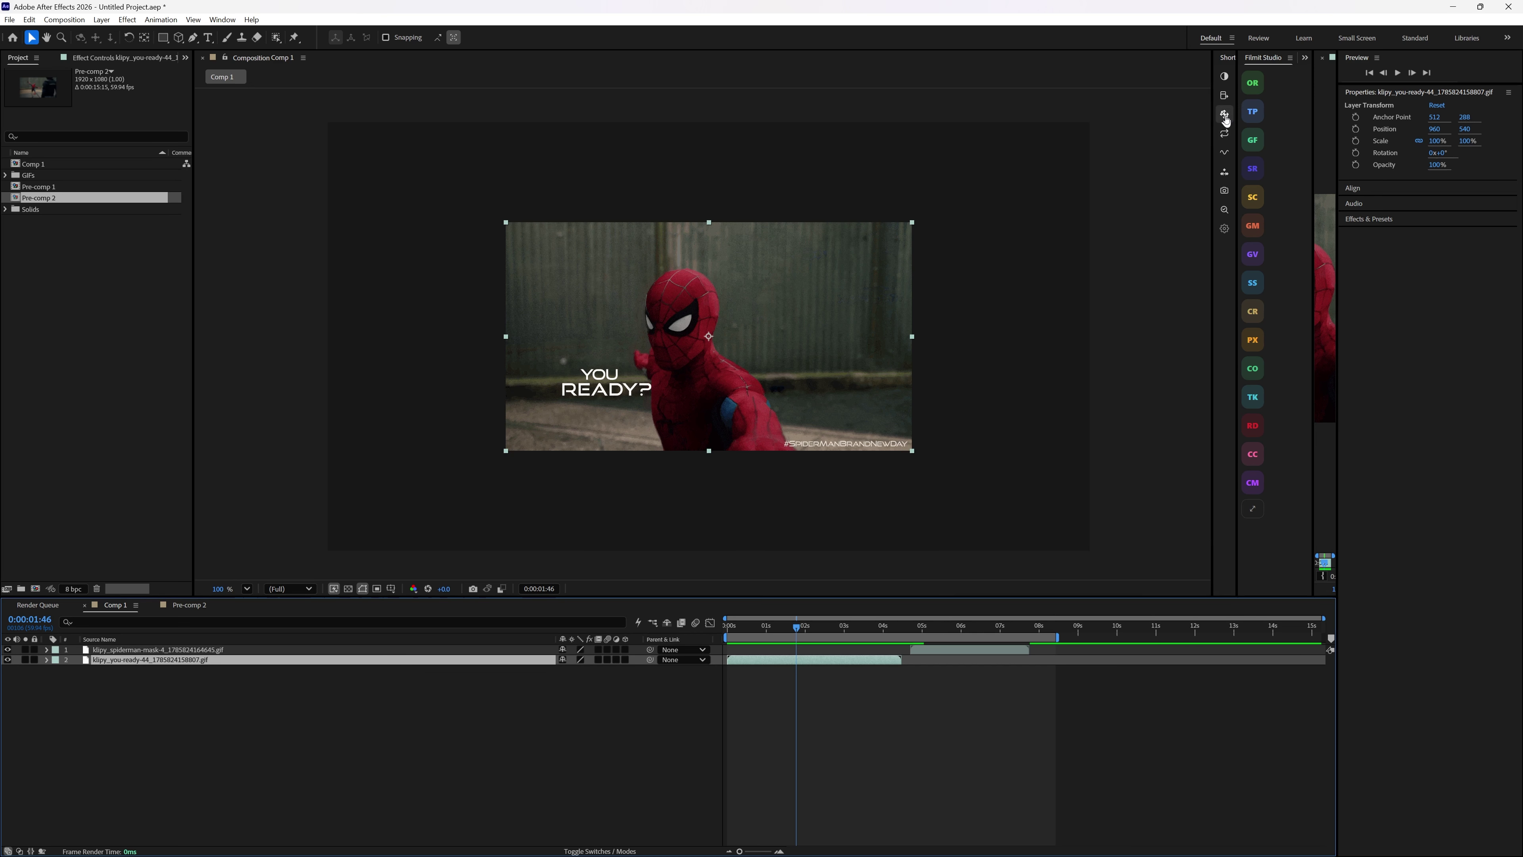
pyautogui.click(432, 769)
pyautogui.click(227, 661)
pyautogui.rightClick(754, 662)
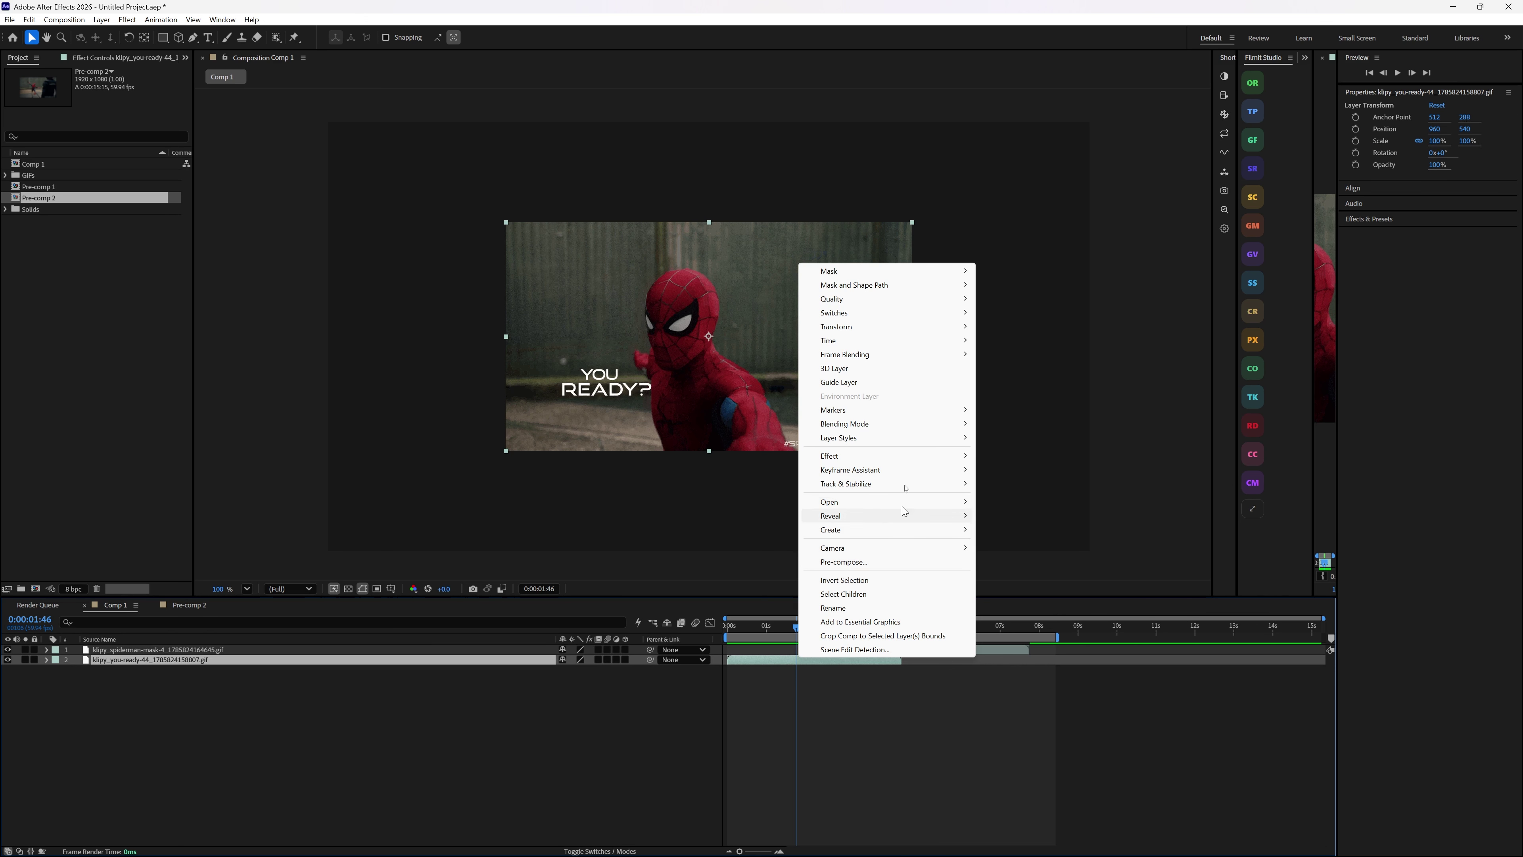
pyautogui.moveTo(869, 340)
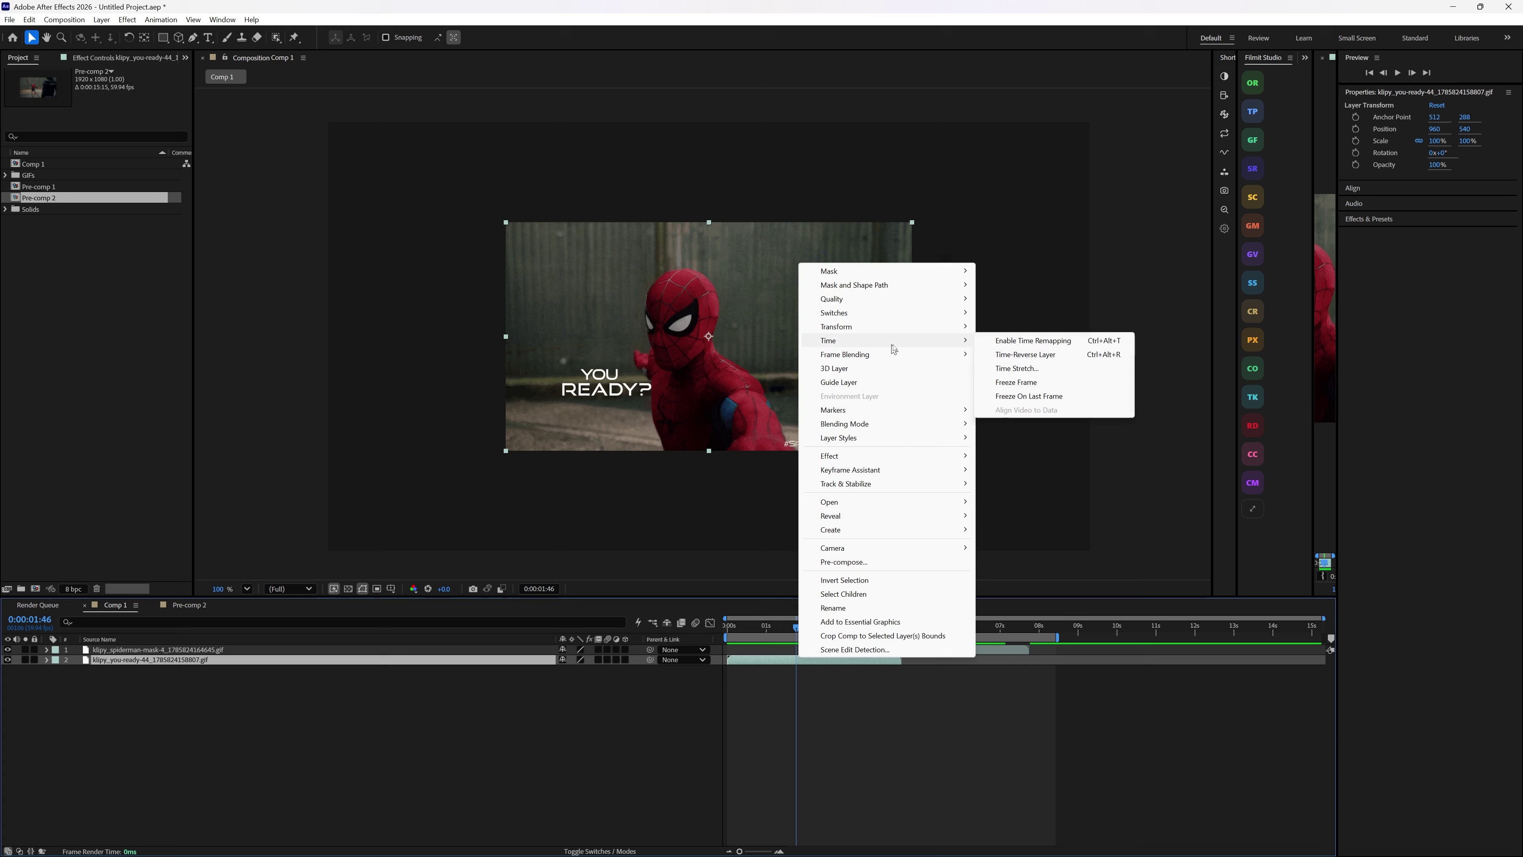
pyautogui.click(1019, 382)
pyautogui.moveTo(799, 631); pyautogui.dragTo(772, 671)
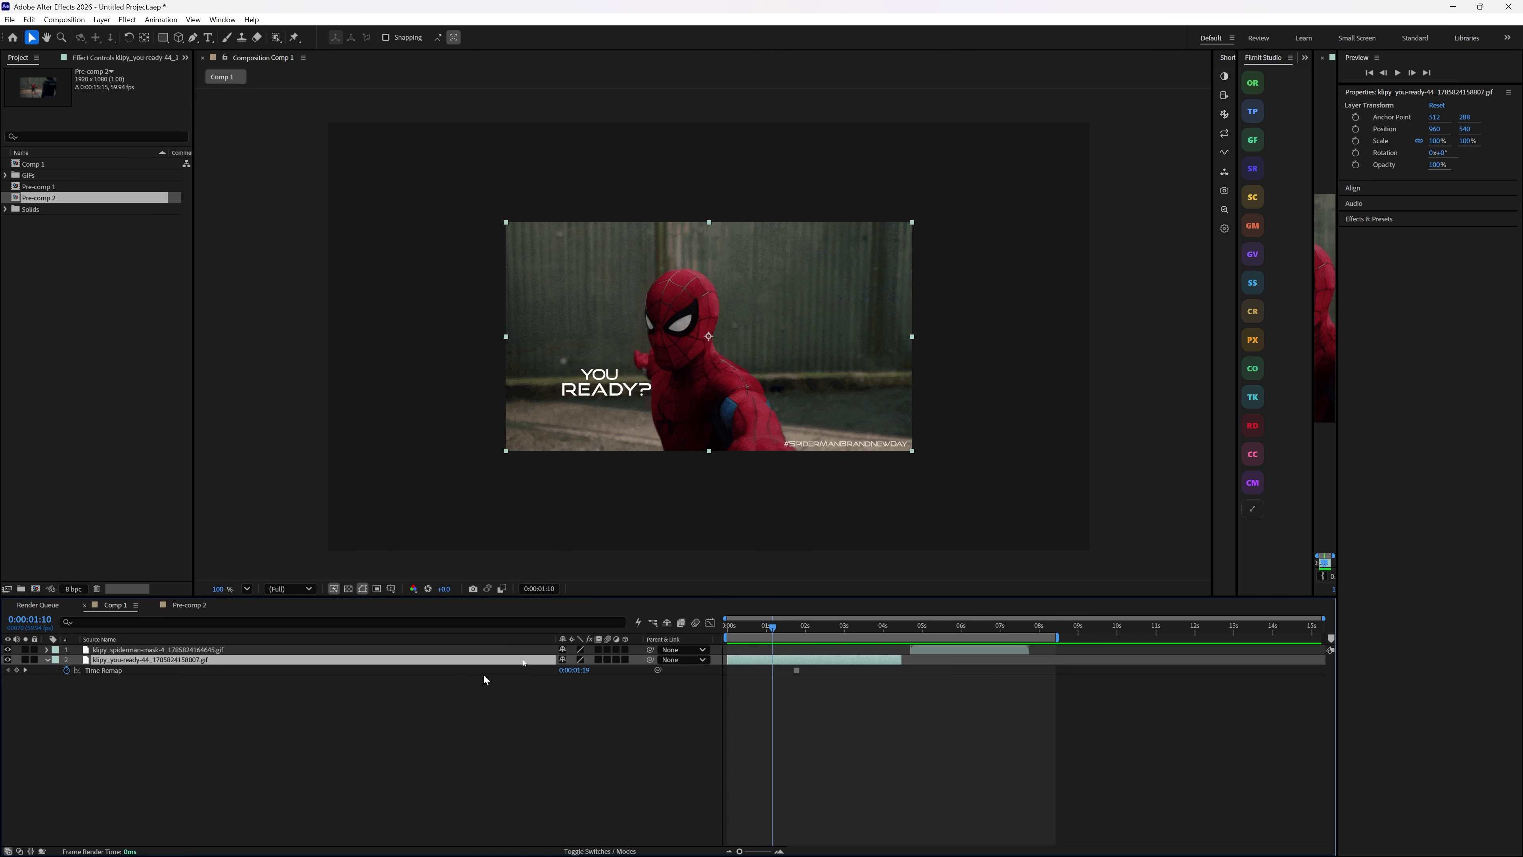
pyautogui.hotkey('ctrl', 'z')
# Step: Use Shortcut to freeze the "you ready" GIF at 0:00:01:46 on a separate layer, and delete that frozen layer
pyautogui.click(185, 709)
pyautogui.moveTo(785, 629); pyautogui.dragTo(797, 631)
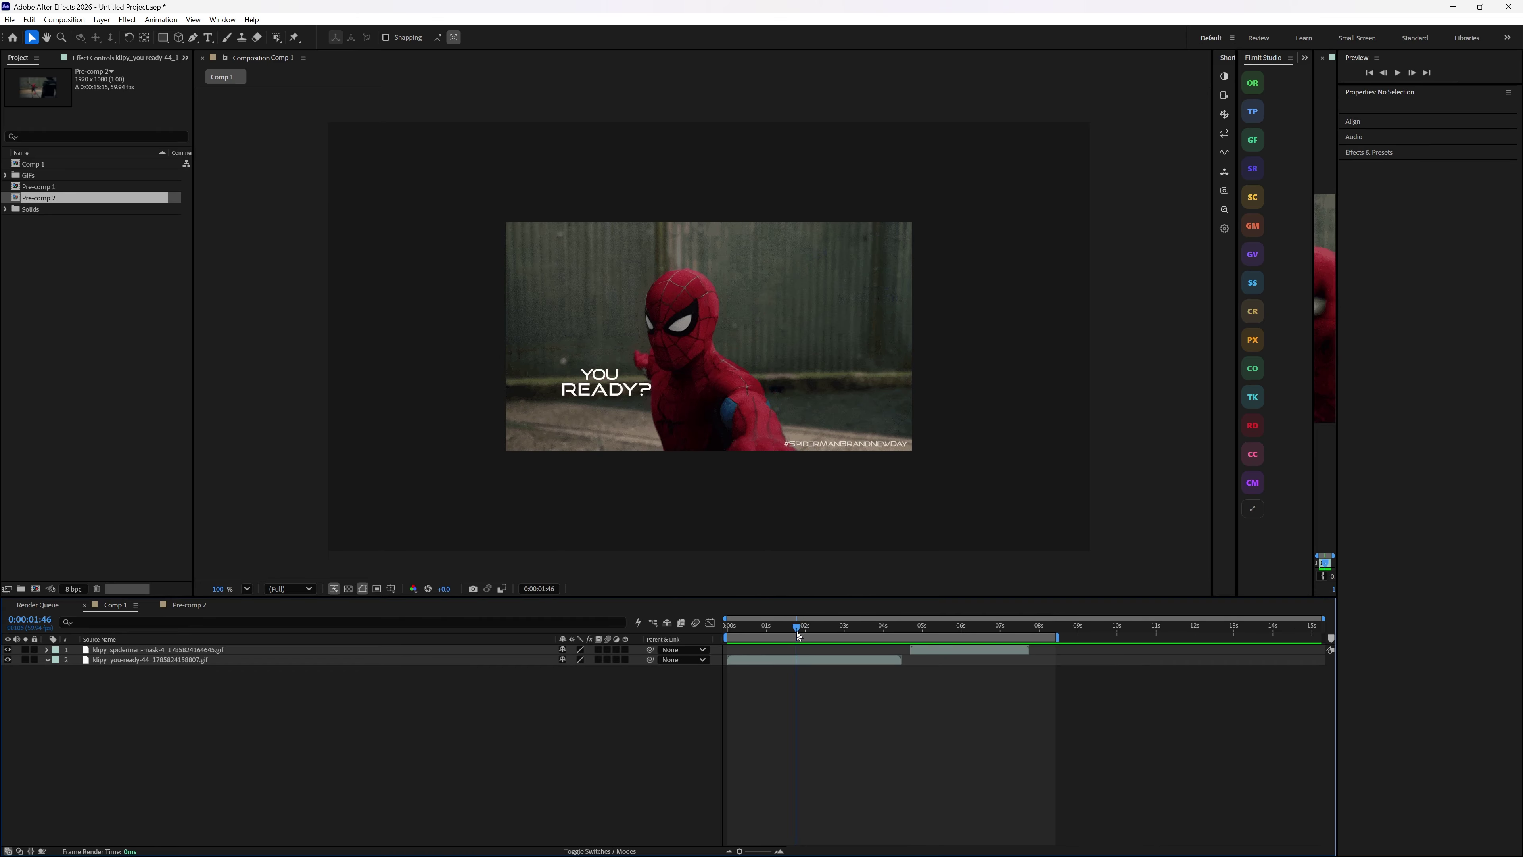
pyautogui.click(811, 658)
pyautogui.click(814, 704)
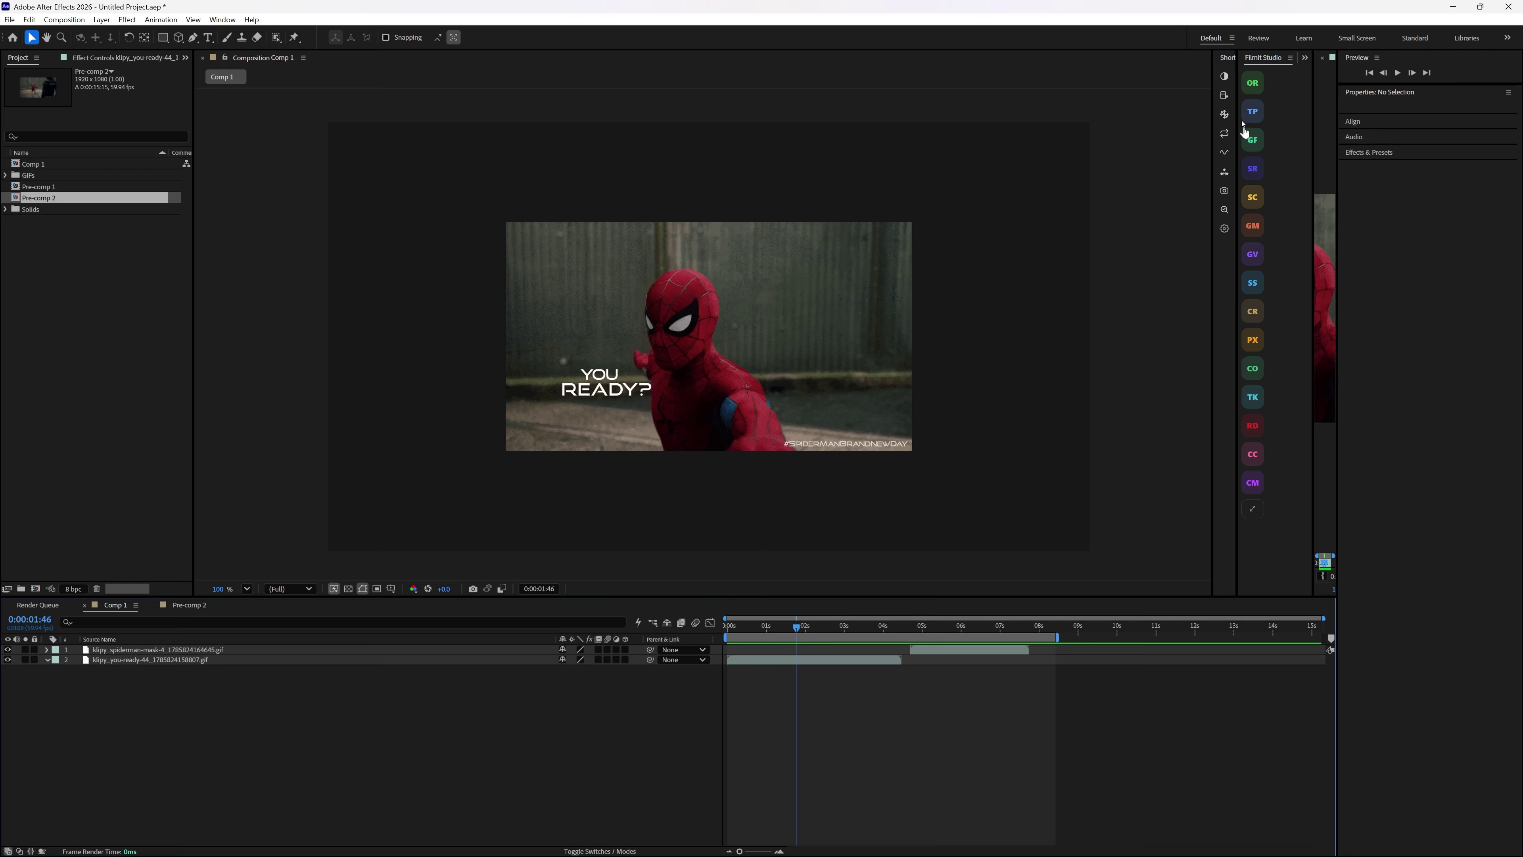
pyautogui.click(892, 660)
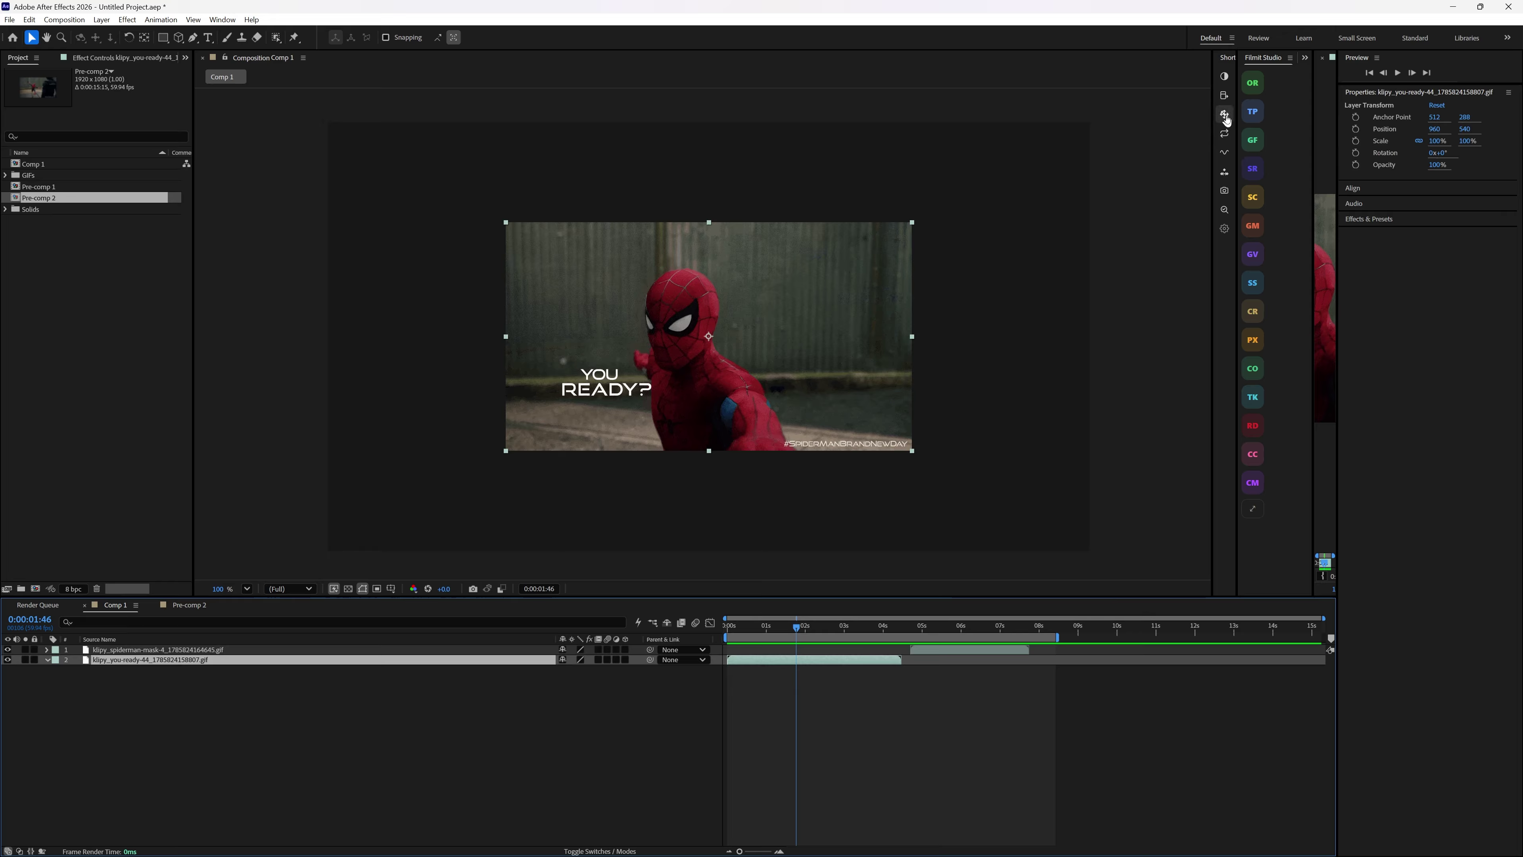
pyautogui.click(1225, 131)
pyautogui.moveTo(802, 636); pyautogui.dragTo(846, 678)
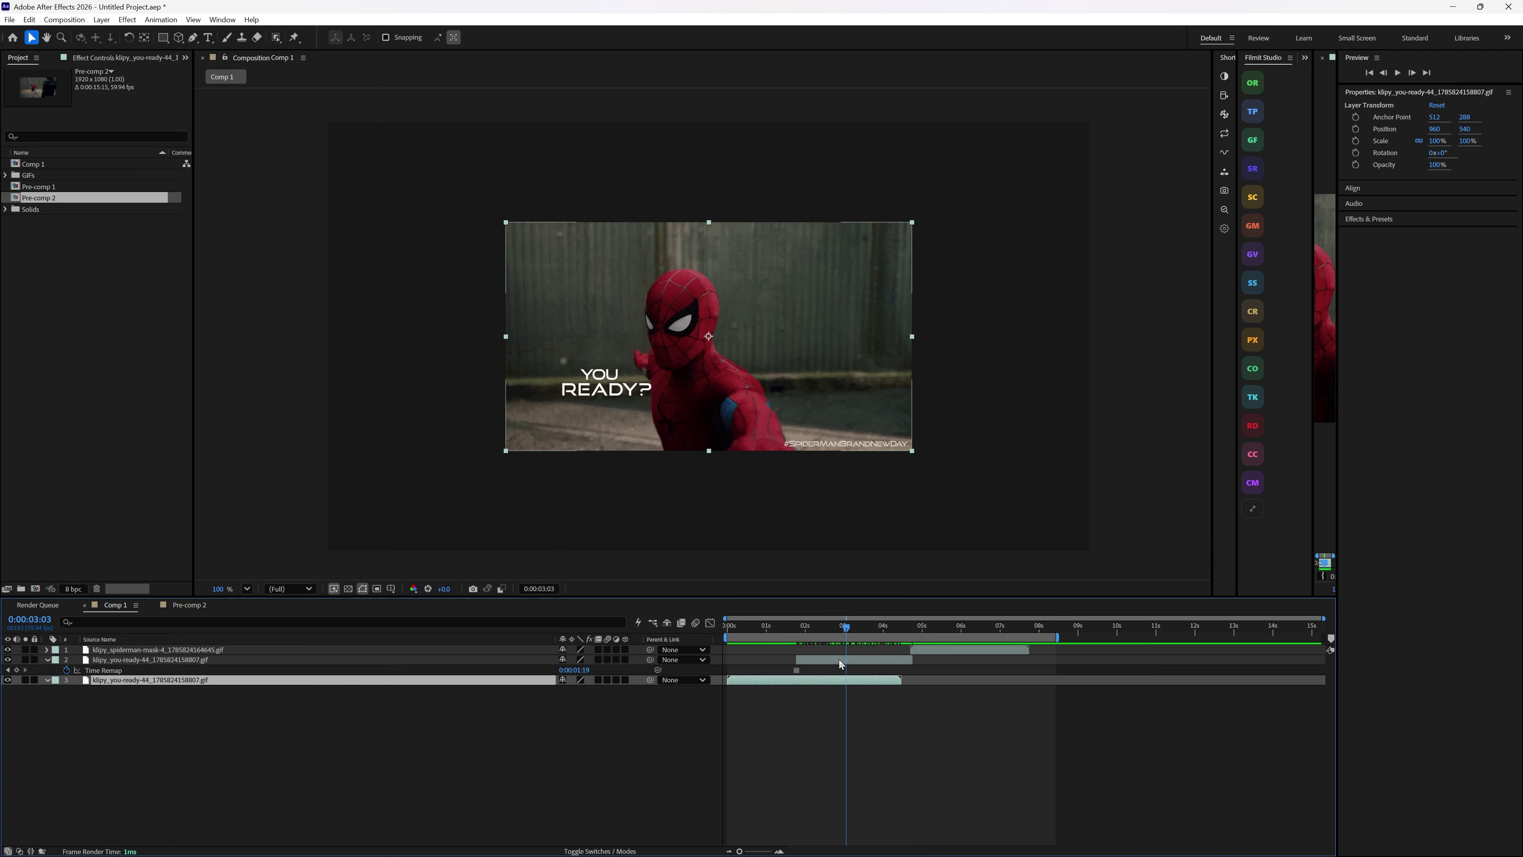
pyautogui.click(840, 661)
pyautogui.press('Delete')
# Step: Try to extend the "you ready" GIF layer beyond its end in the timeline
pyautogui.moveTo(800, 629); pyautogui.dragTo(882, 778)
pyautogui.click(899, 659)
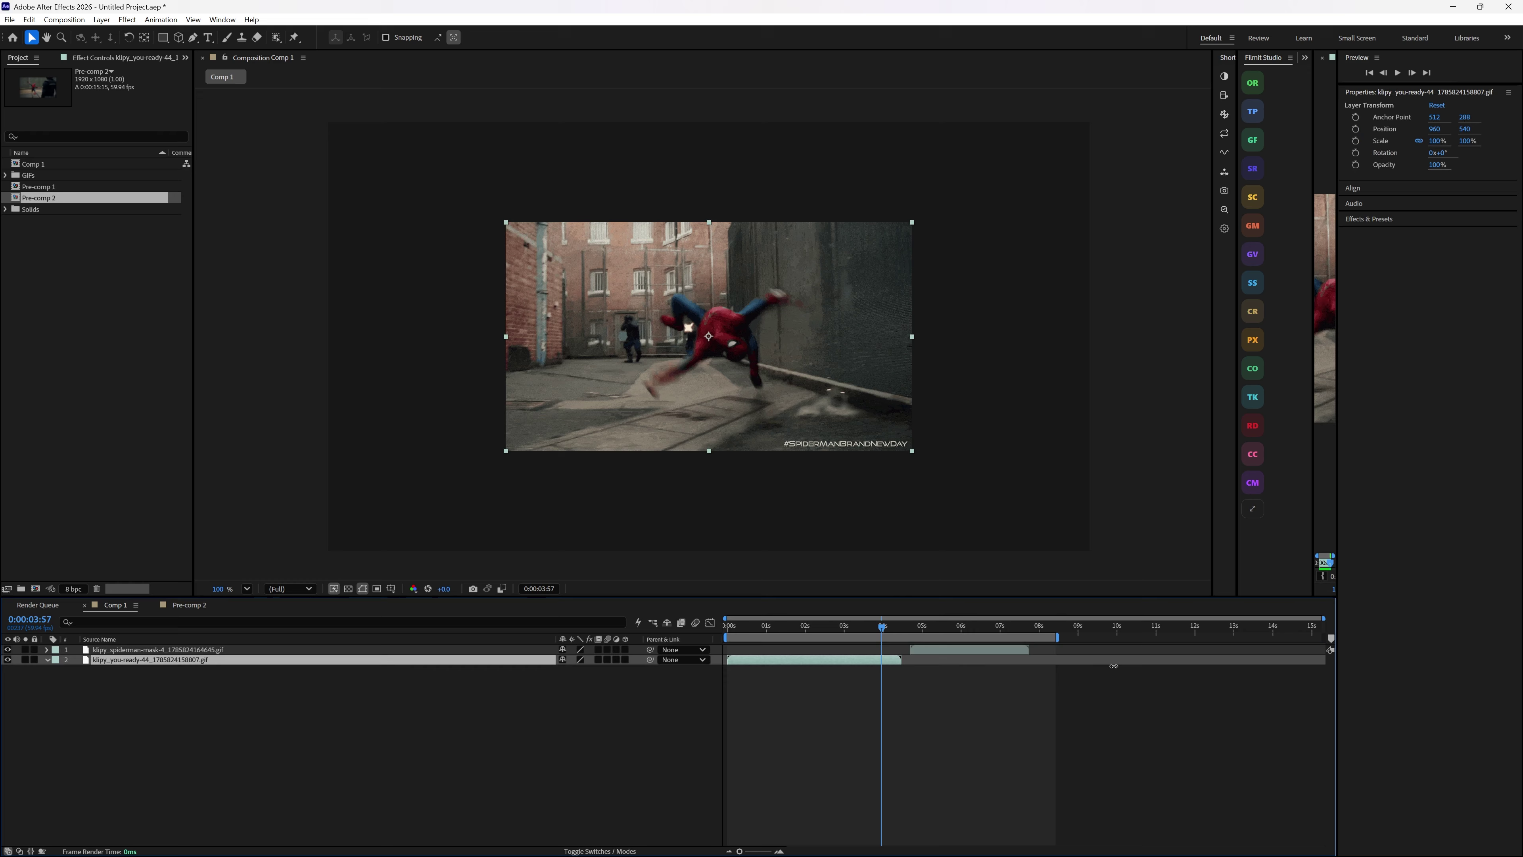
pyautogui.moveTo(879, 630); pyautogui.dragTo(825, 668)
# Step: Loop the "you ready" GIF layer with Shortcut, try moving it above the mask GIF and scrub through the loop
pyautogui.click(194, 666)
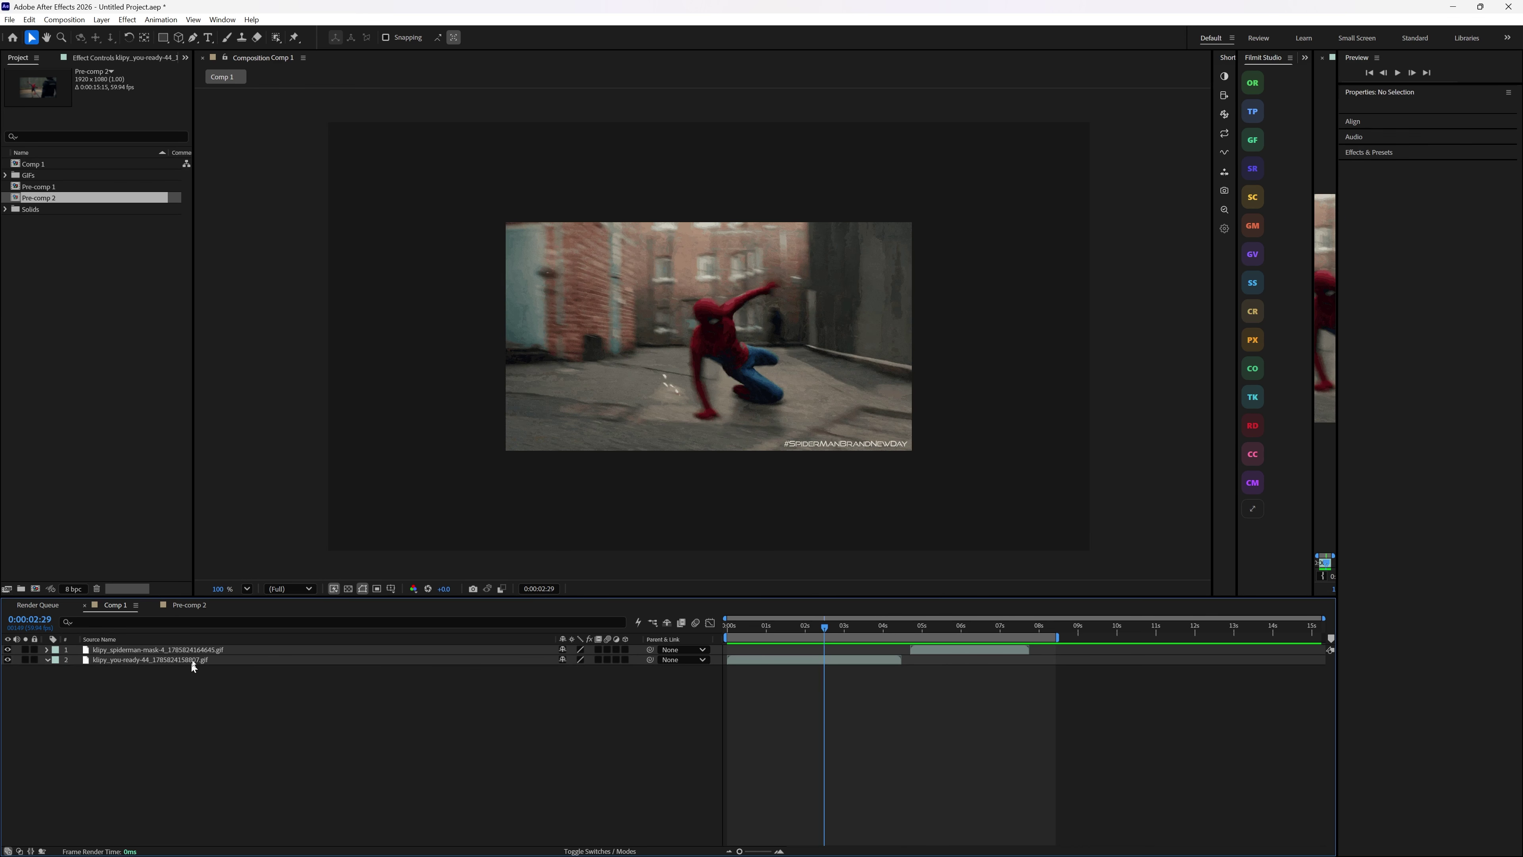
pyautogui.click(196, 661)
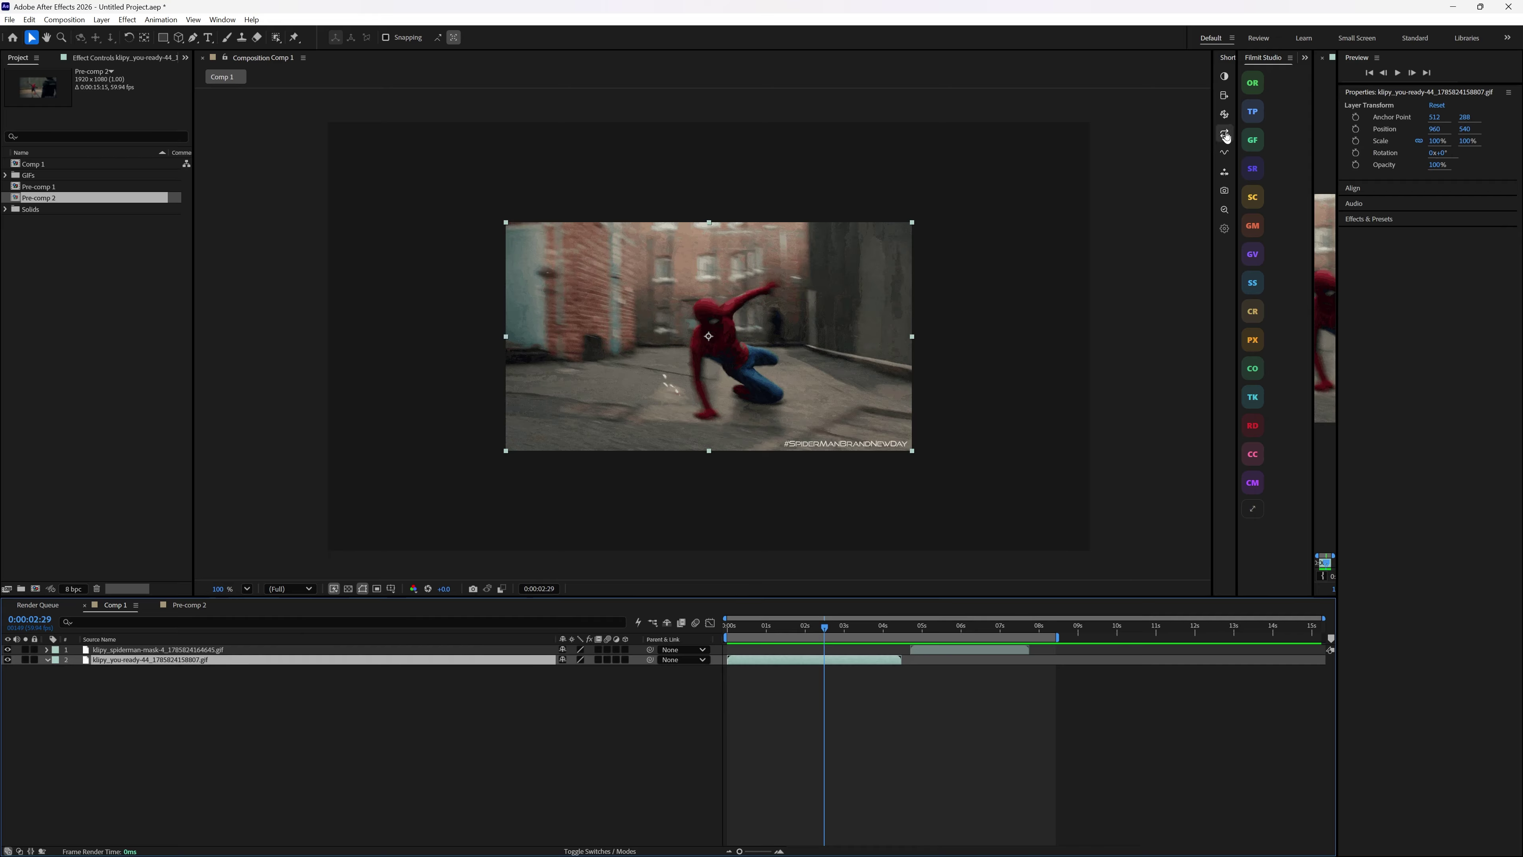
pyautogui.click(1224, 150)
pyautogui.moveTo(897, 639); pyautogui.dragTo(1040, 667)
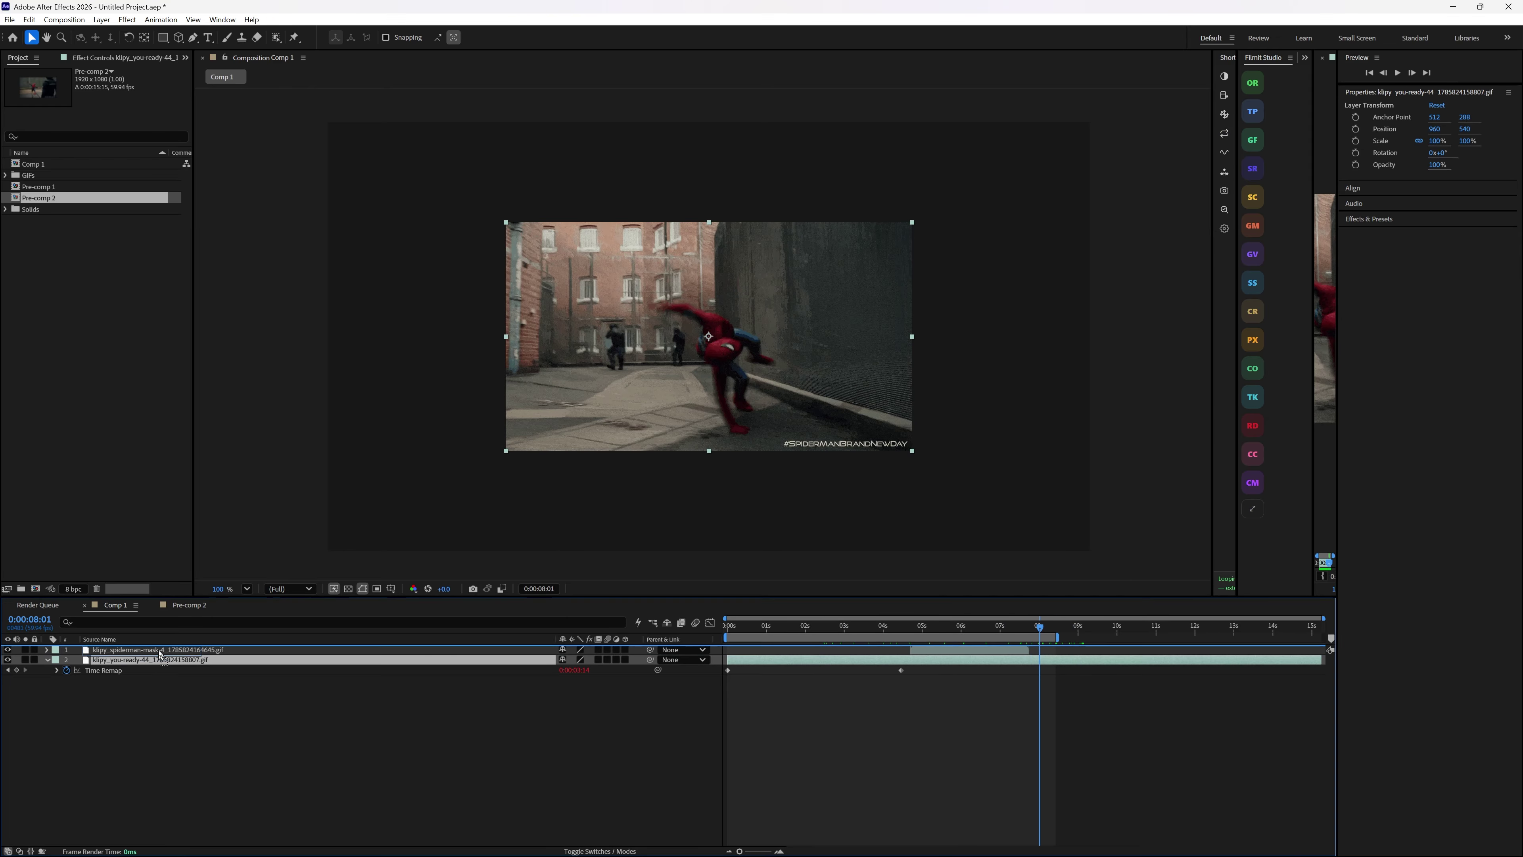
pyautogui.moveTo(158, 663); pyautogui.dragTo(158, 648)
pyautogui.moveTo(728, 625); pyautogui.dragTo(906, 704)
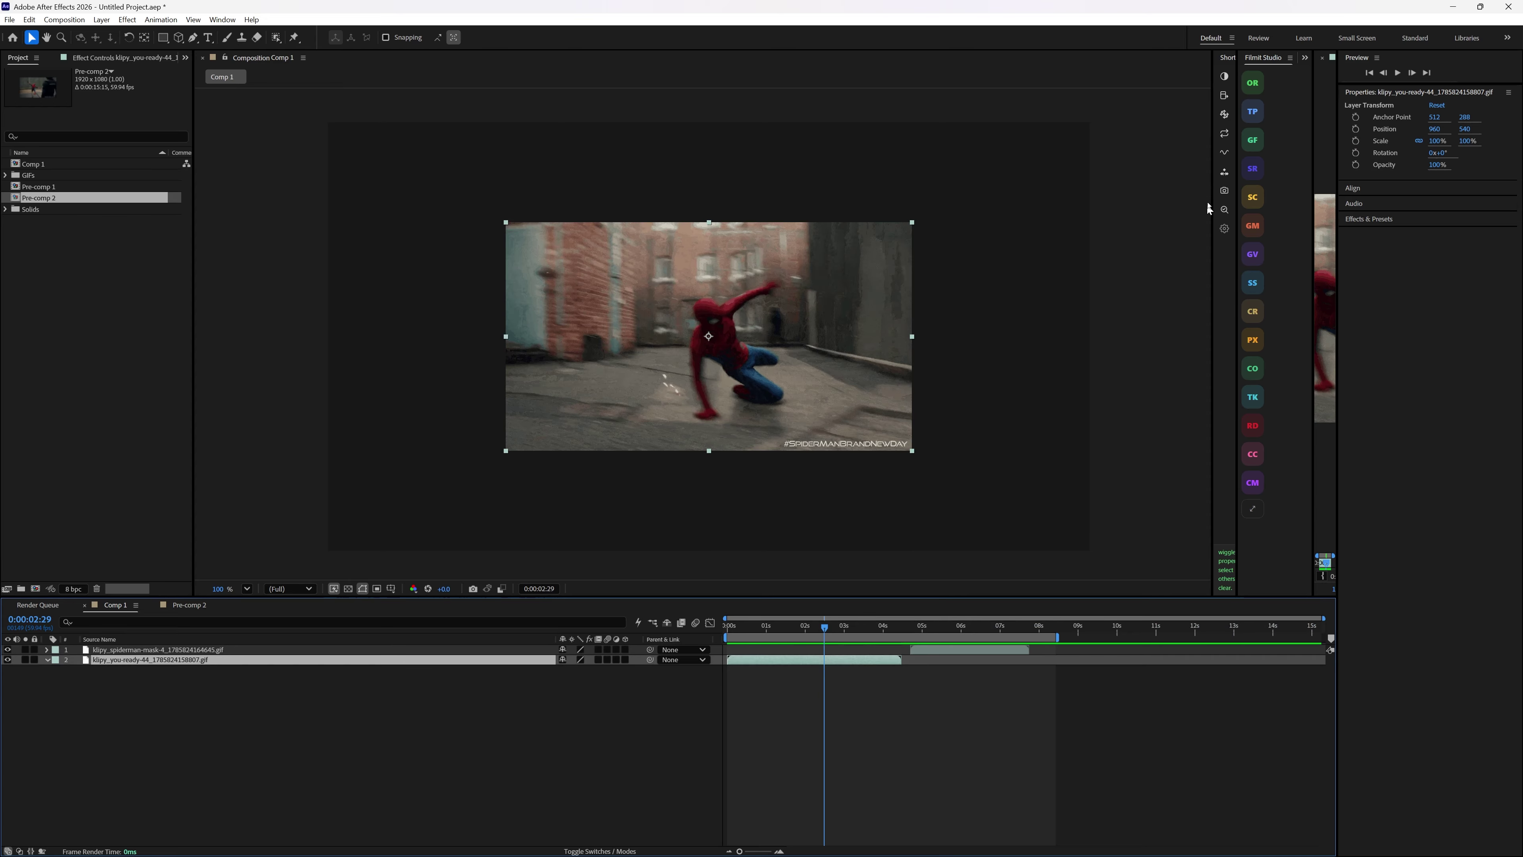
# Step: Use Shortcut to add a wiggle to the "you ready" layer's position, preview the motion and undo it
pyautogui.click(1226, 154)
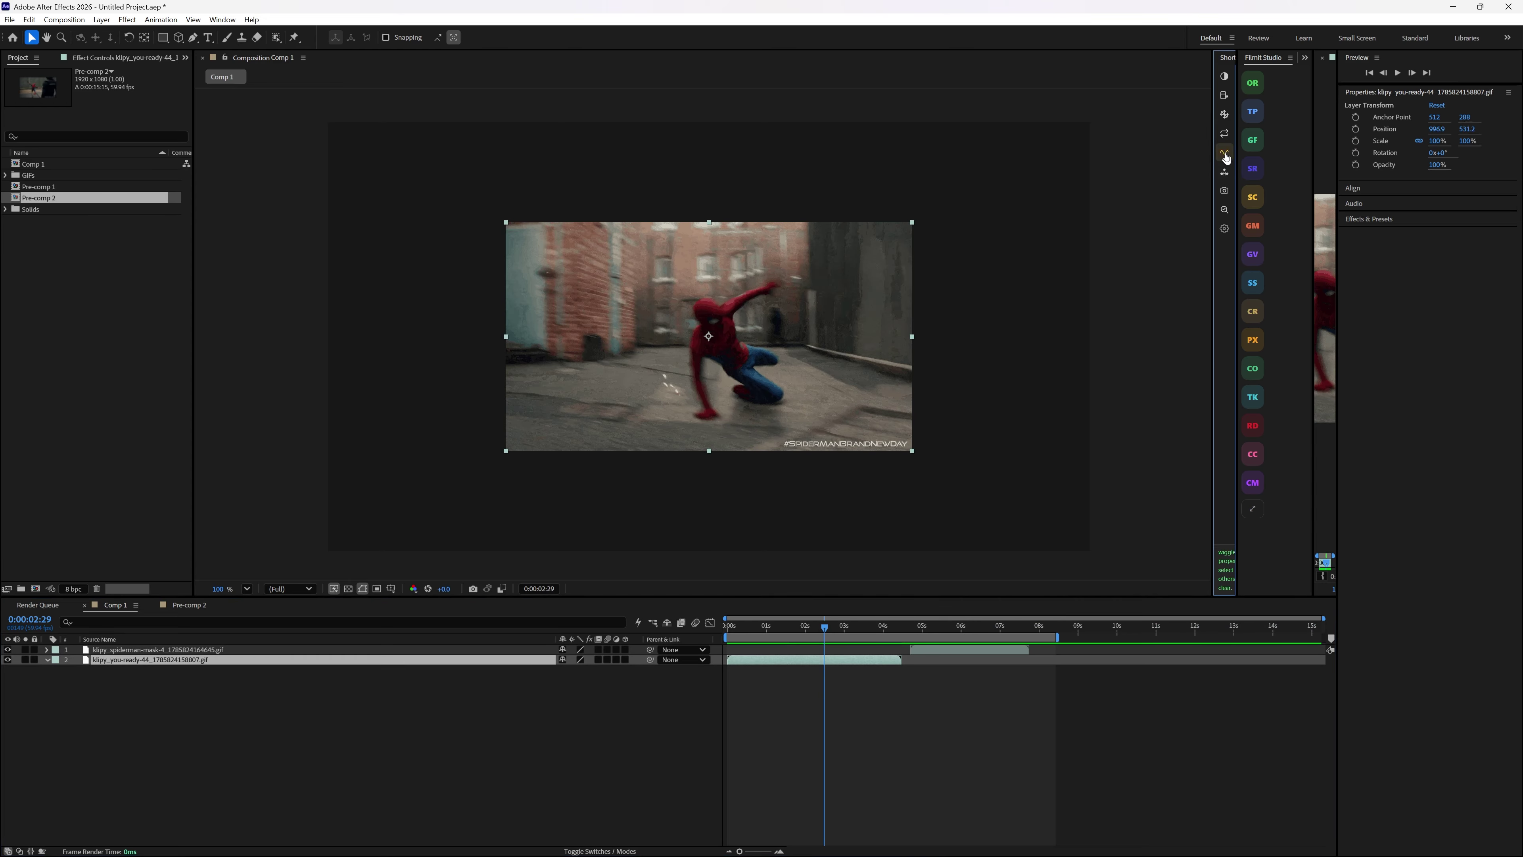
pyautogui.press('space')
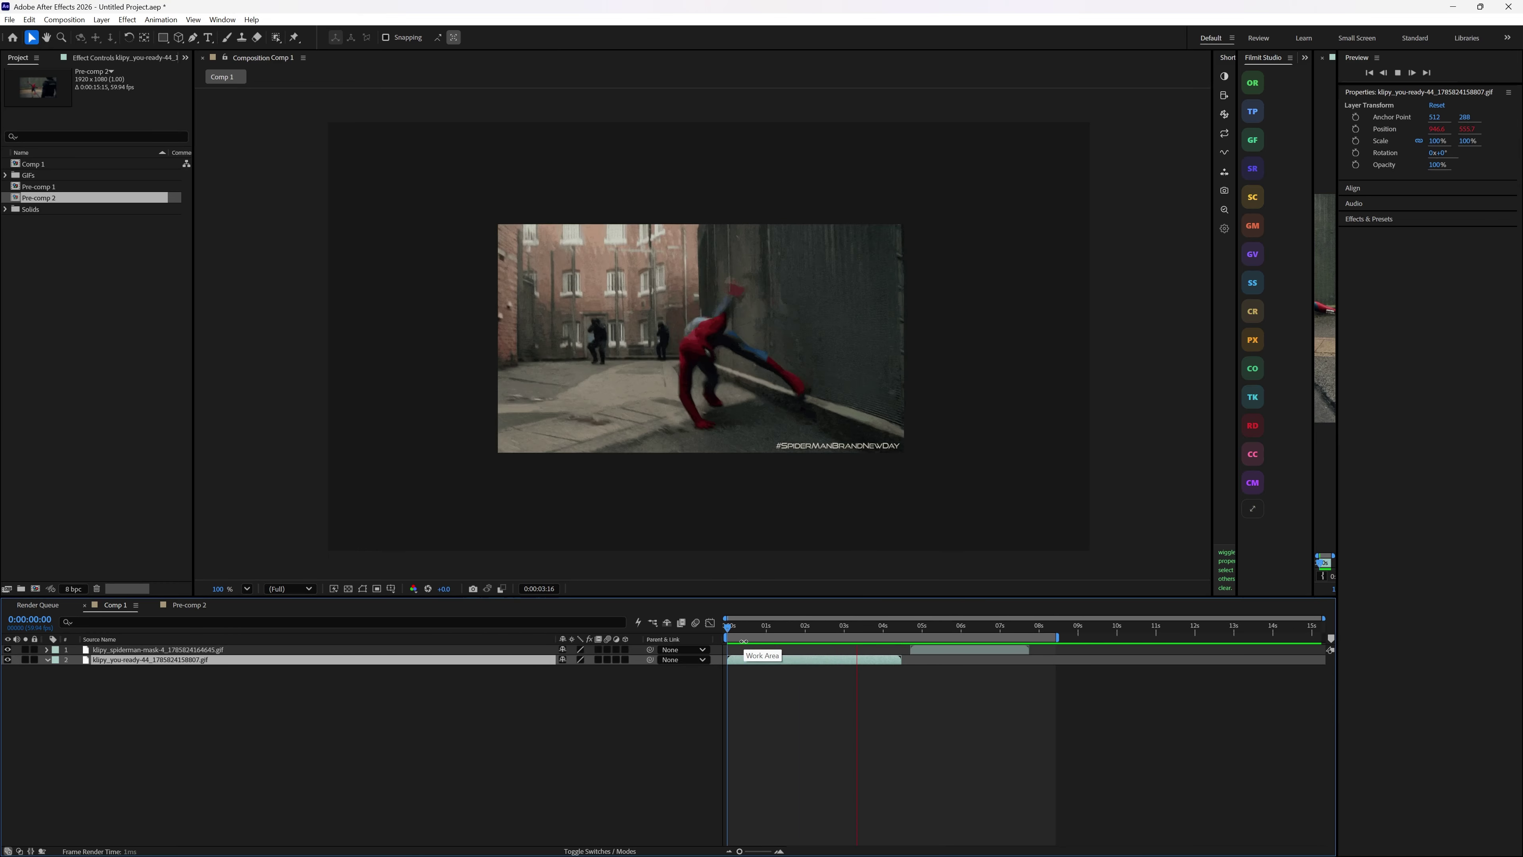
pyautogui.press('space')
pyautogui.hotkey('ctrl', 'z')
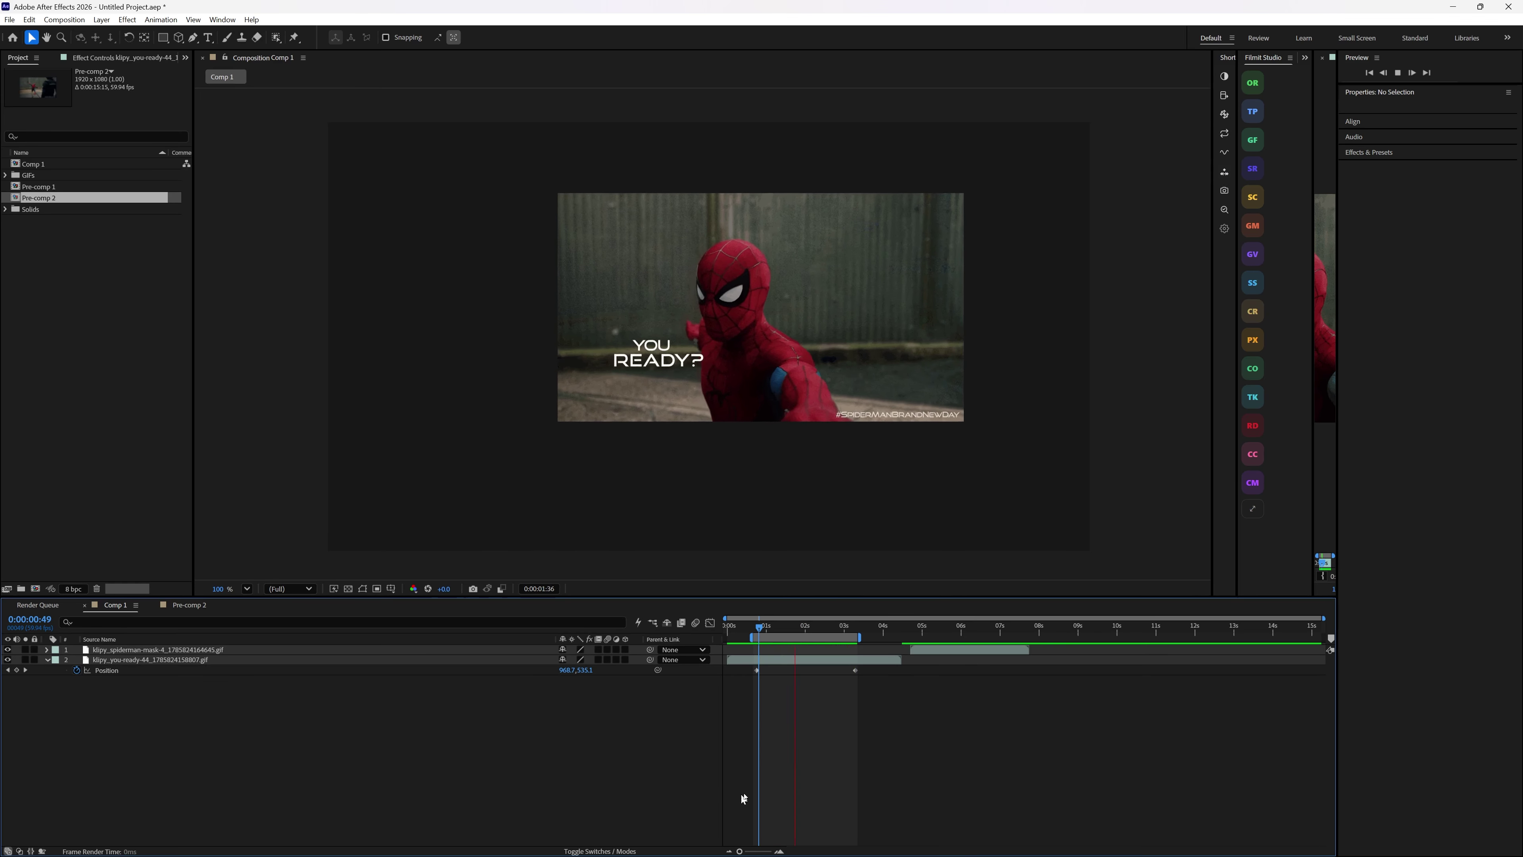
# Step: Select the Position keyframes of the "you ready" layer in the timeline
pyautogui.moveTo(890, 683); pyautogui.dragTo(748, 666)
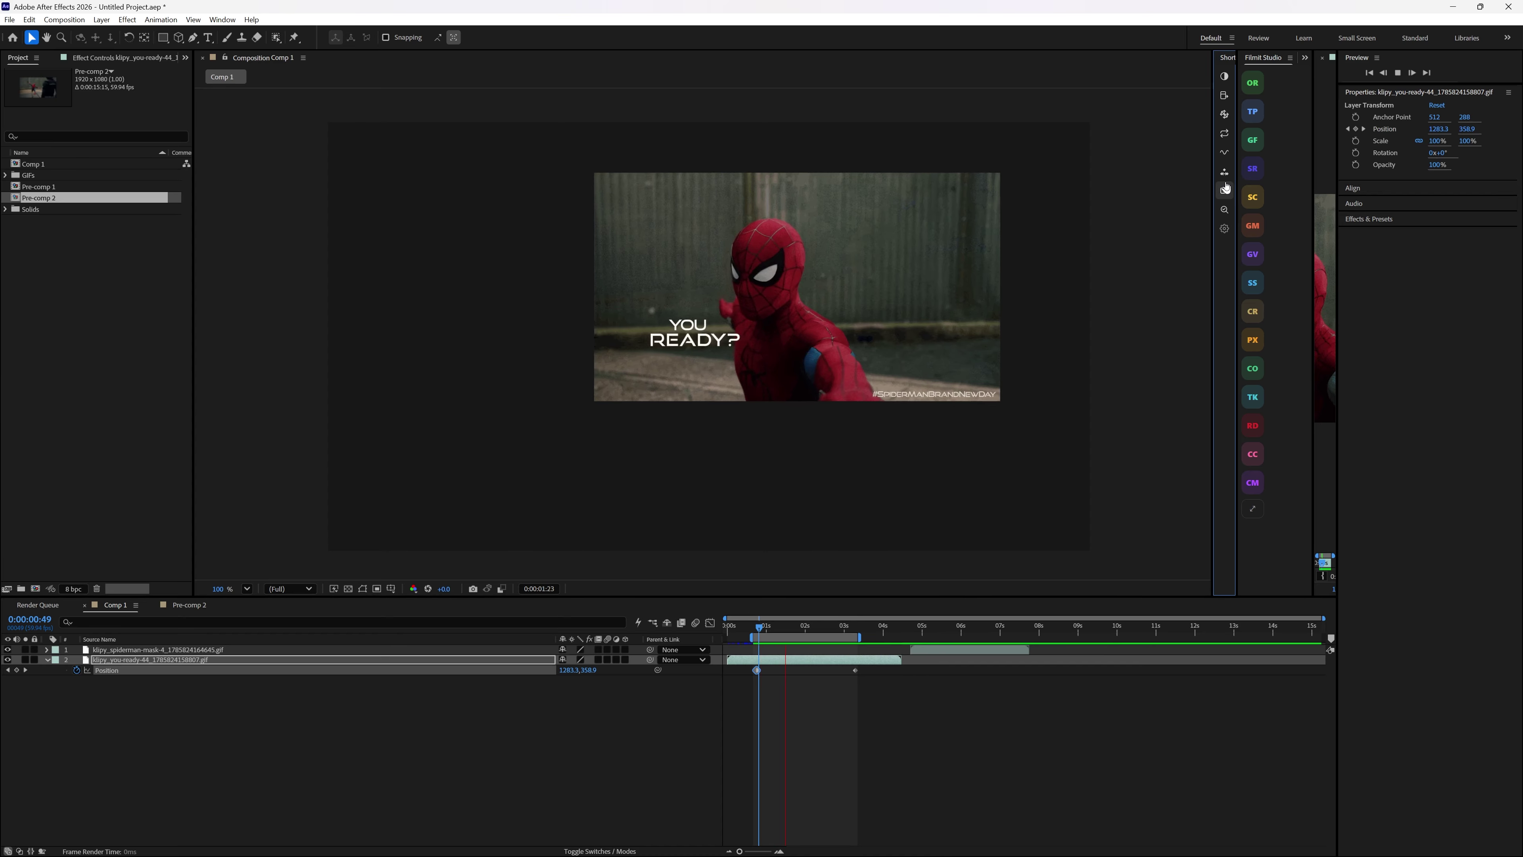
pyautogui.click(1226, 189)
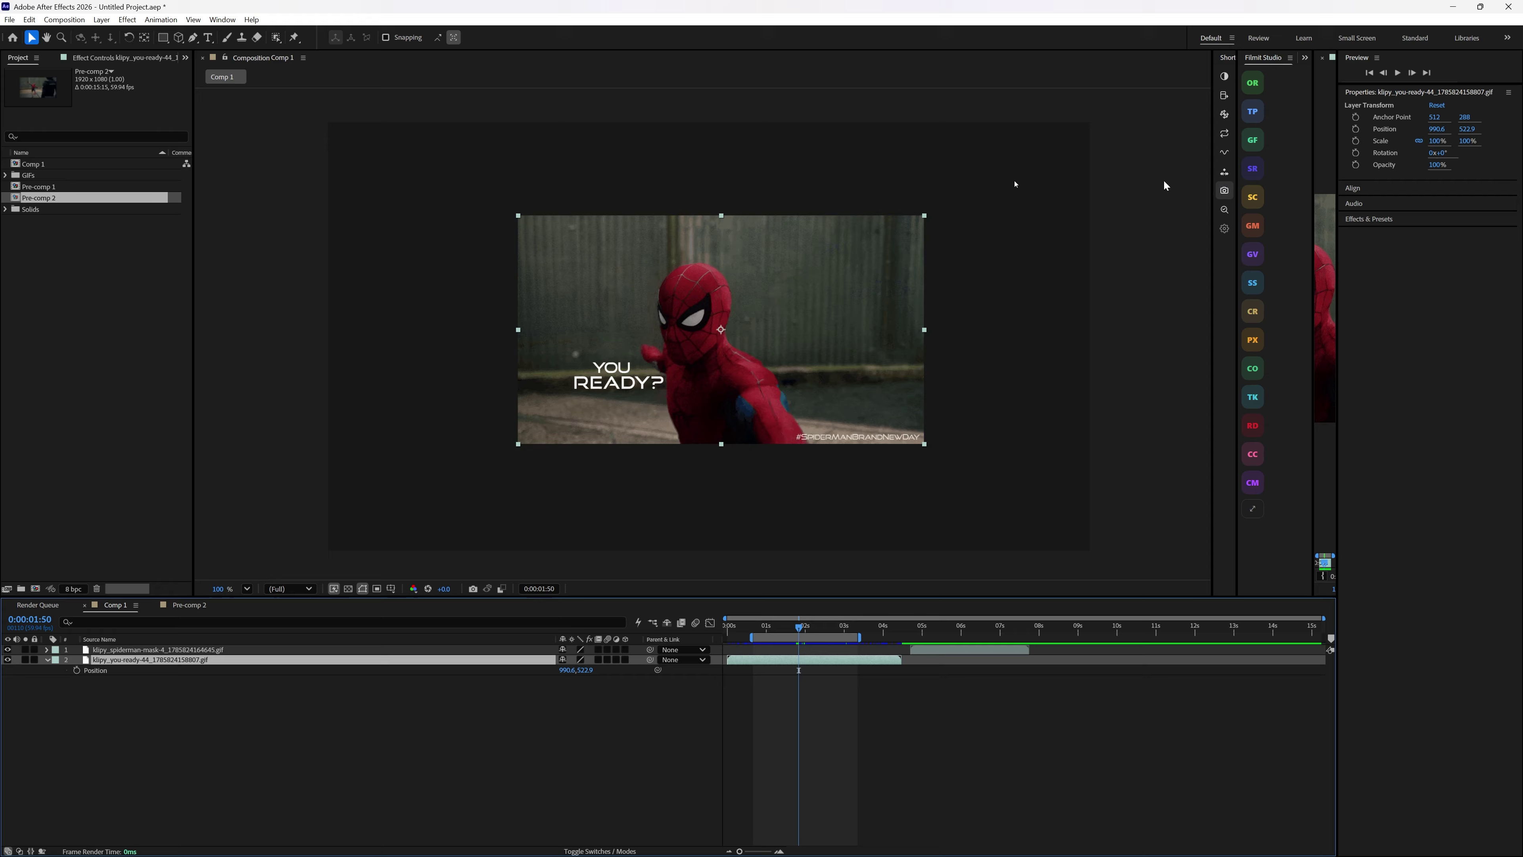
# Step: Queue the Comp 1 frame at 0:00:01:46 for rendering as a Photoshop file and return to the Comp 1 timeline
pyautogui.click(9, 19)
pyautogui.moveTo(57, 21)
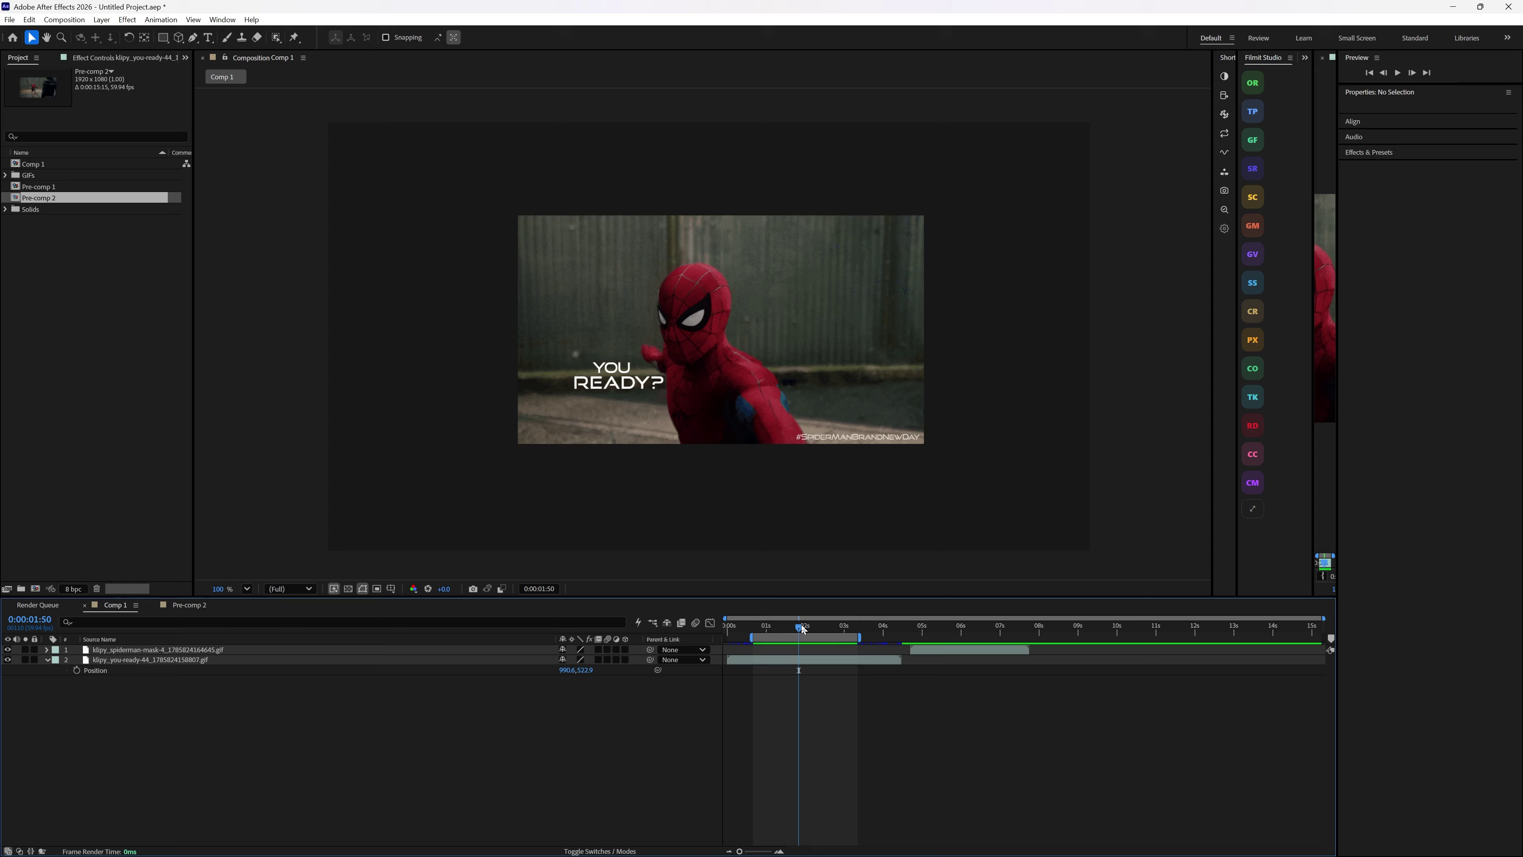
pyautogui.moveTo(799, 625); pyautogui.dragTo(796, 629)
pyautogui.click(52, 23)
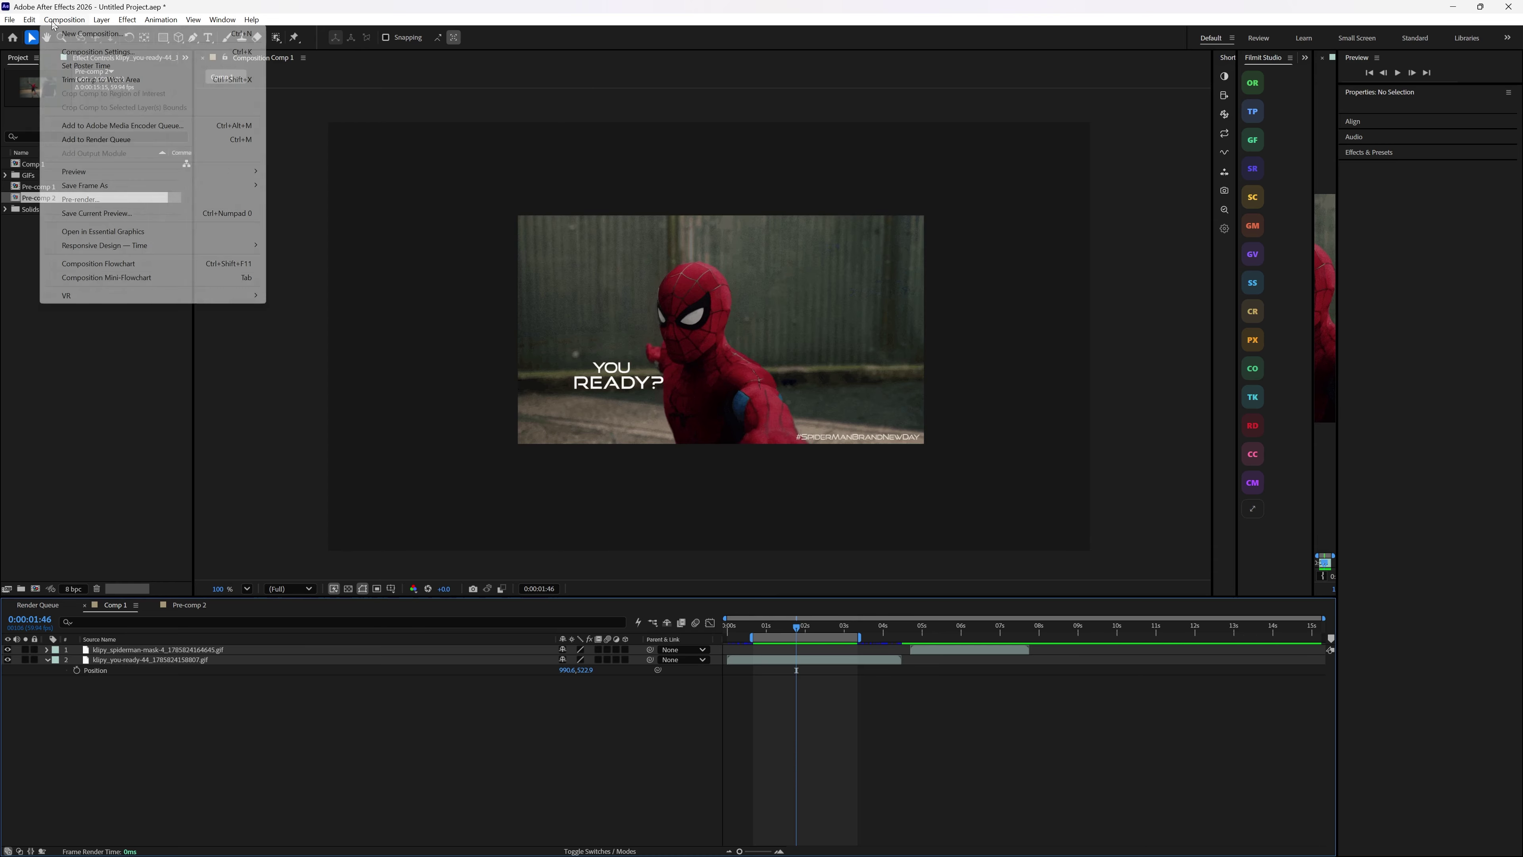
pyautogui.moveTo(112, 186)
pyautogui.click(291, 185)
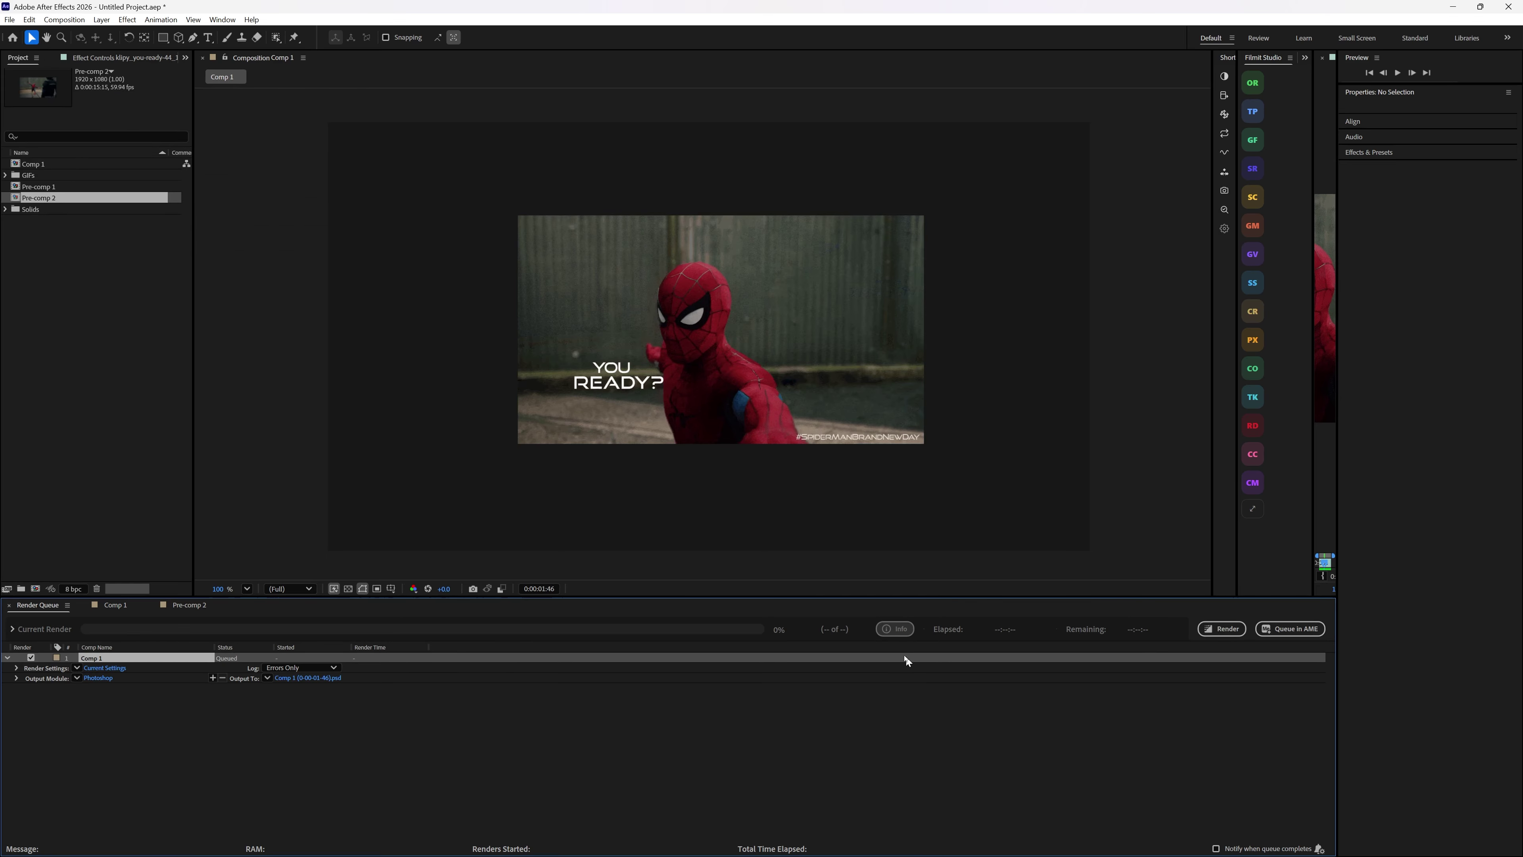
pyautogui.click(116, 605)
# Step: Save the current frame of Comp 1 at 0:00:01:46 as a PNG with Shortcut, view the exported image and close it
pyautogui.click(816, 661)
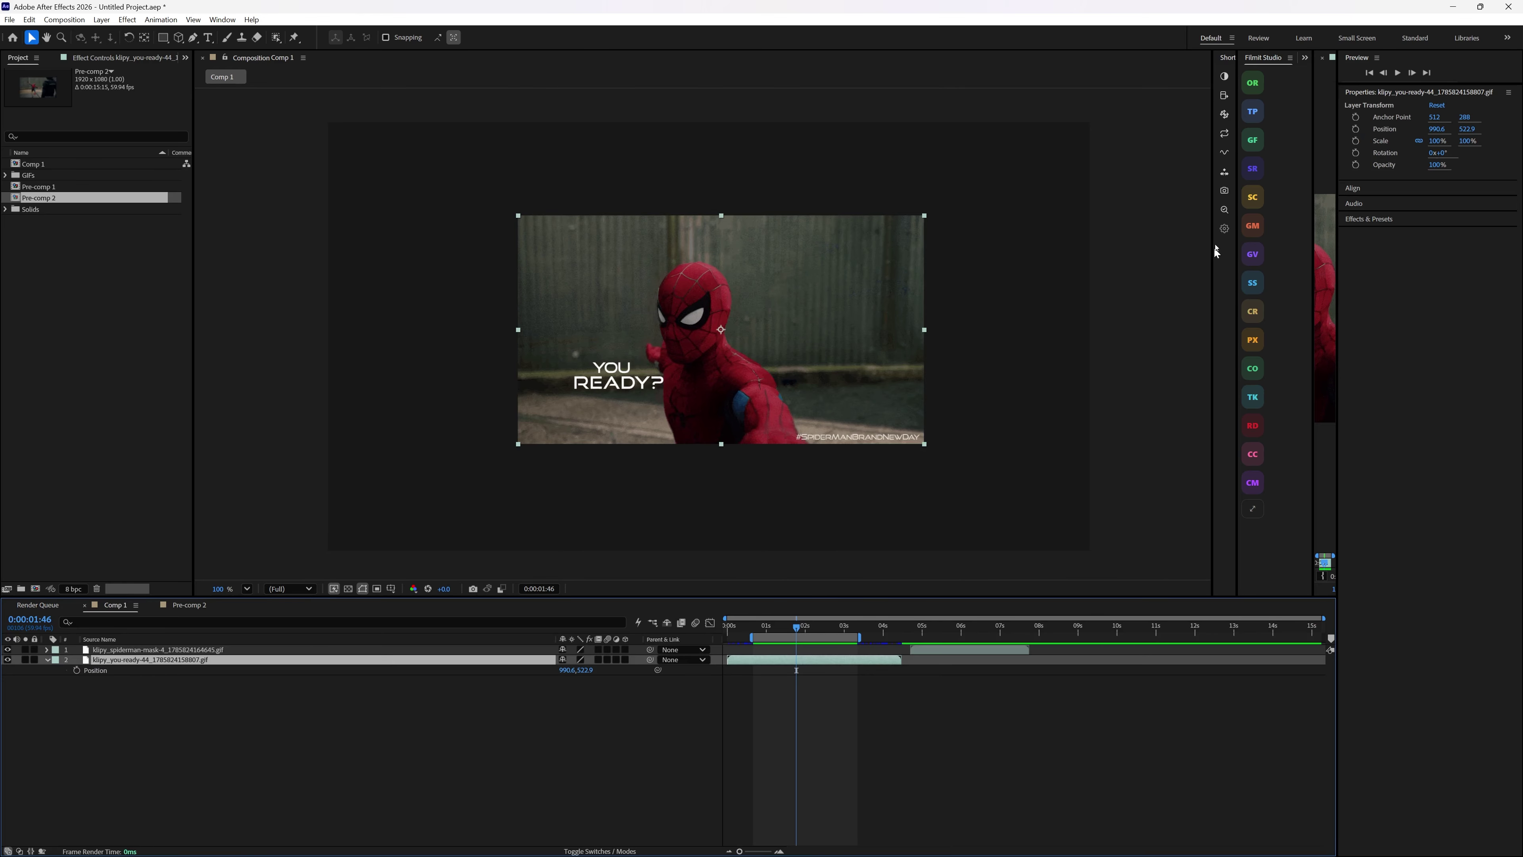
pyautogui.click(1225, 190)
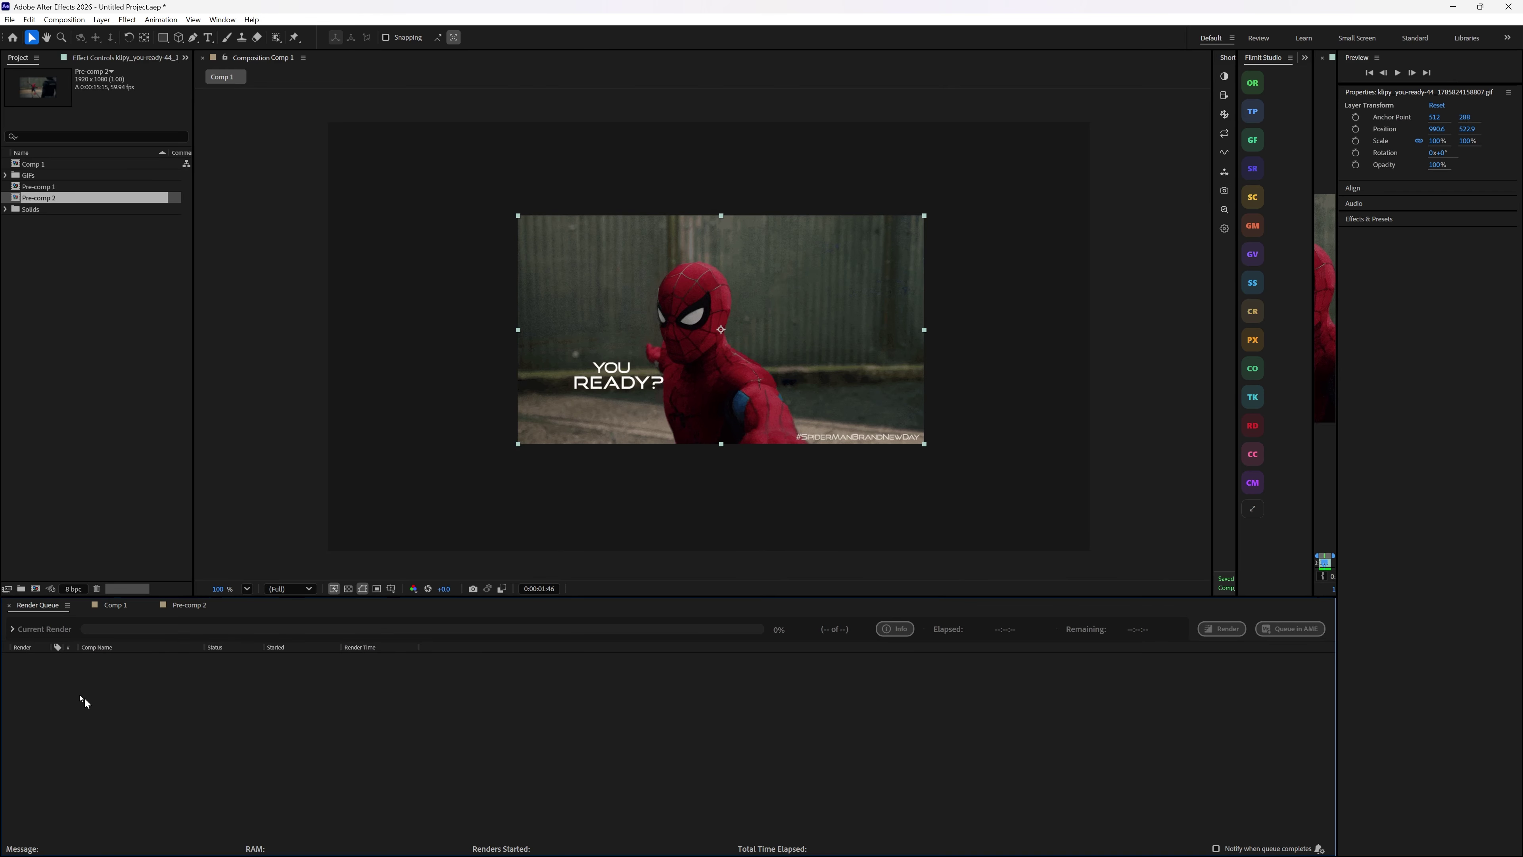
pyautogui.click(116, 605)
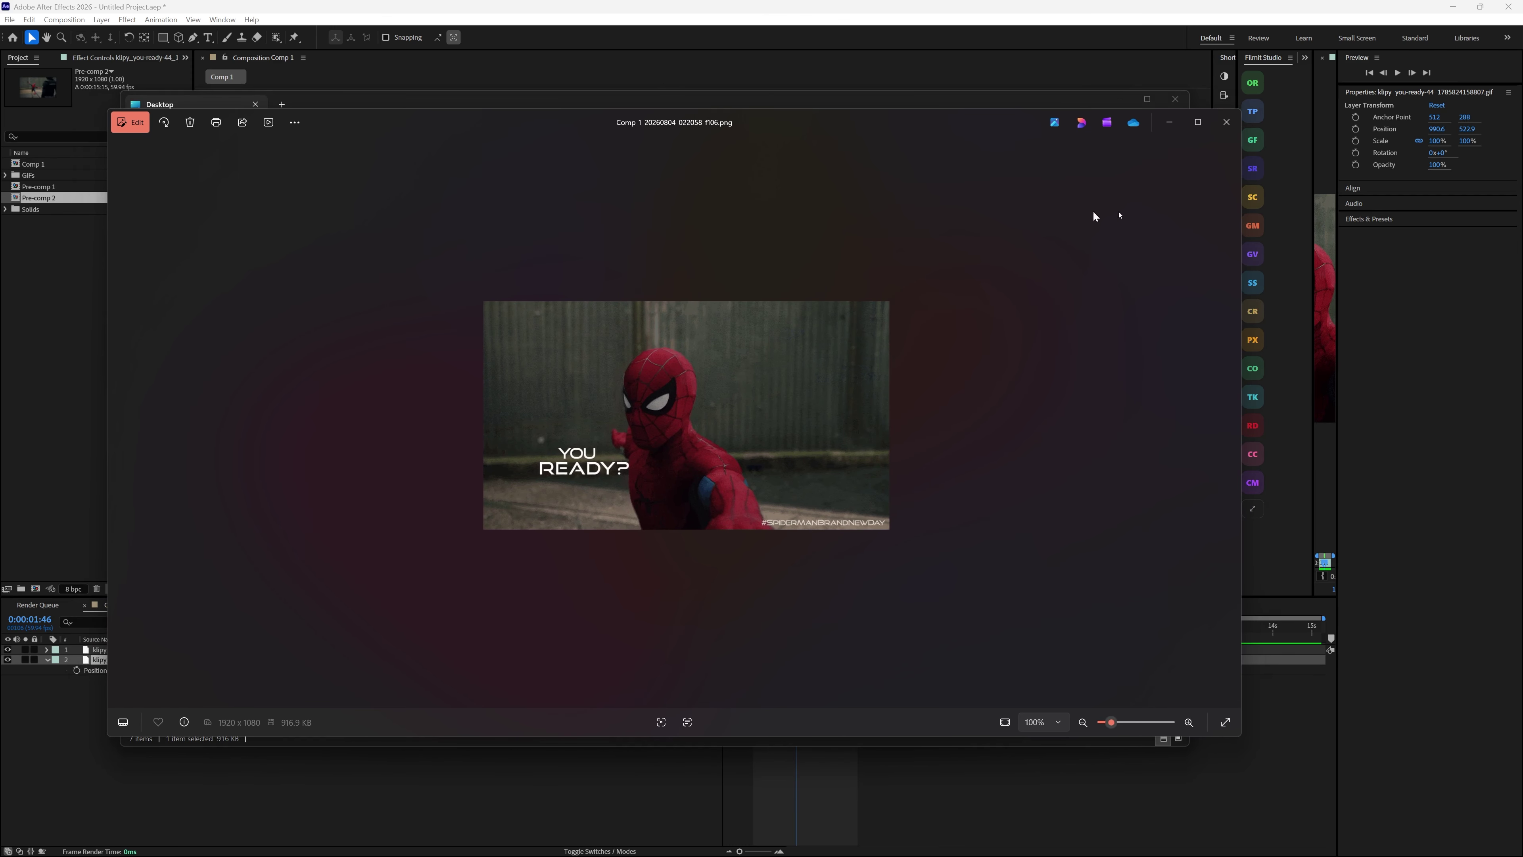
pyautogui.click(1242, 132)
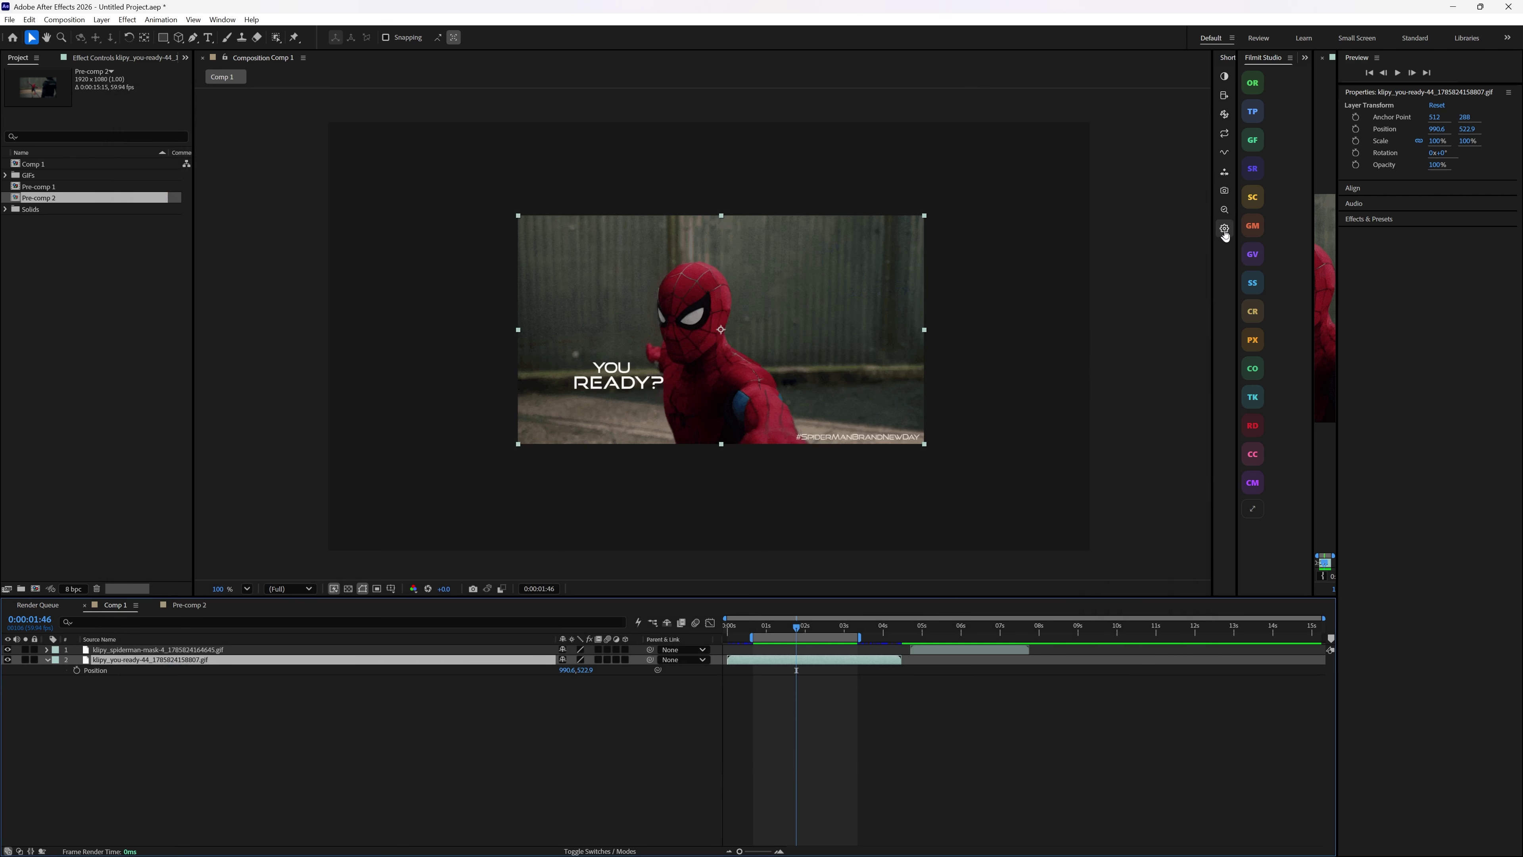
# Step: Extend the end of Comp 1's work area to just before the 10-second mark
pyautogui.click(1061, 289)
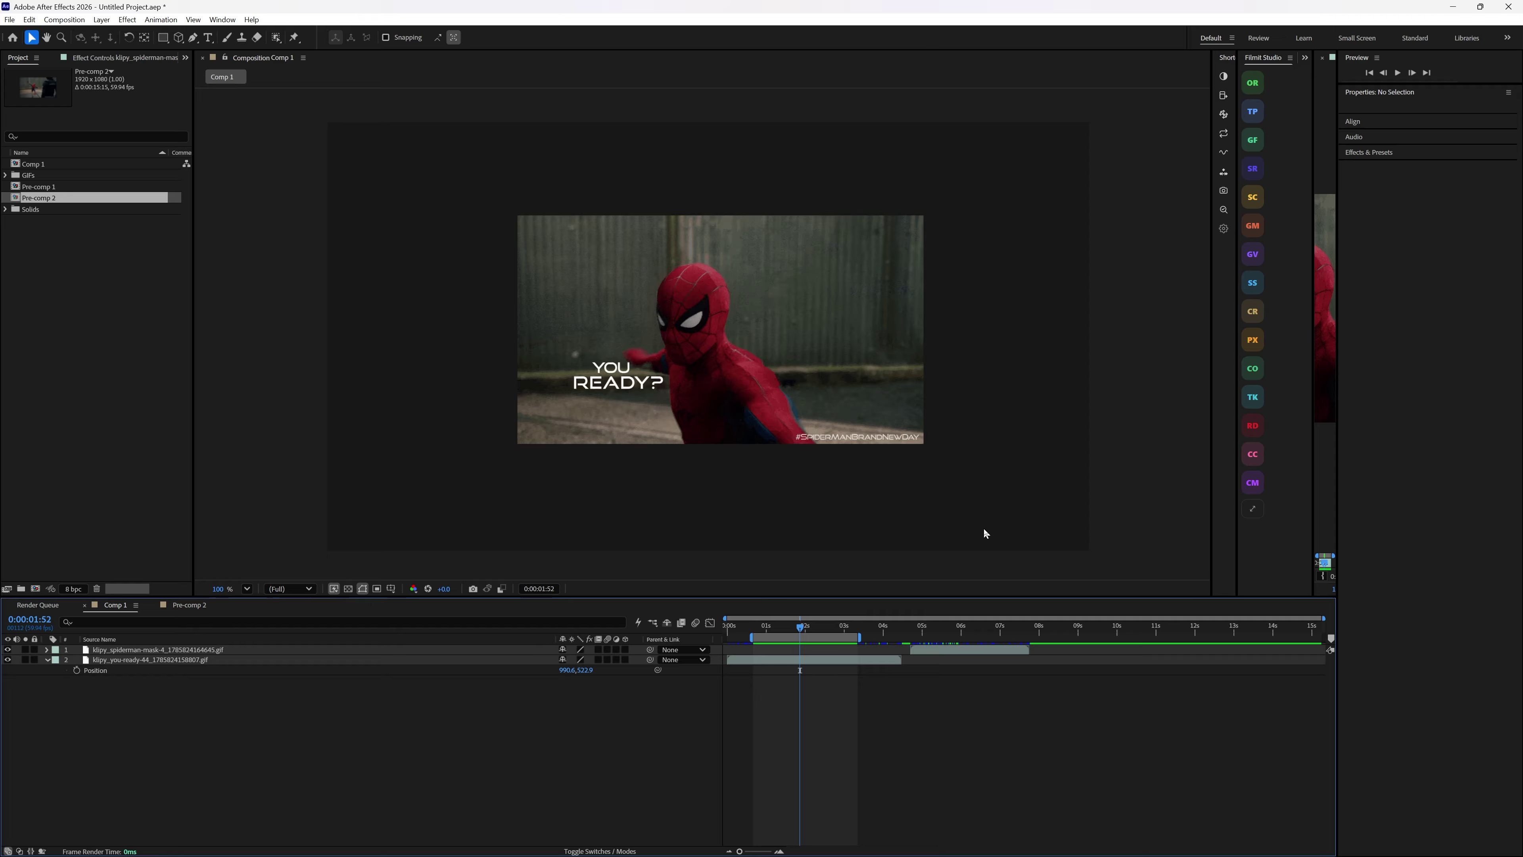
pyautogui.moveTo(860, 637); pyautogui.dragTo(1111, 637)
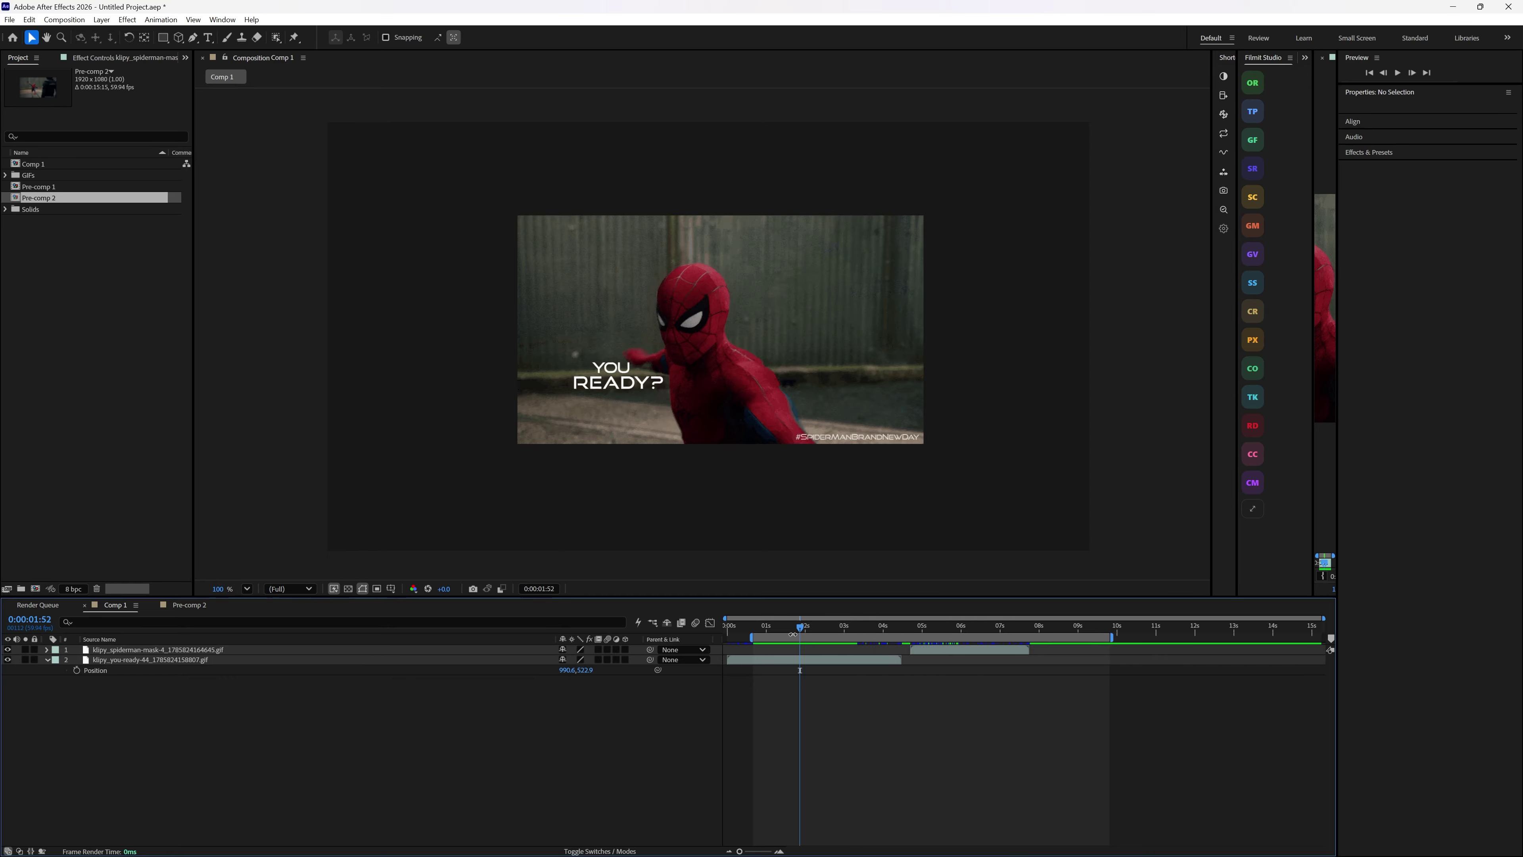
# Step: Extend Comp 1's work area to start at 0 seconds, run Shortcut's QC scan and inspect the flagged layer at 0:00:05:37
pyautogui.moveTo(751, 637); pyautogui.dragTo(727, 637)
pyautogui.click(1226, 210)
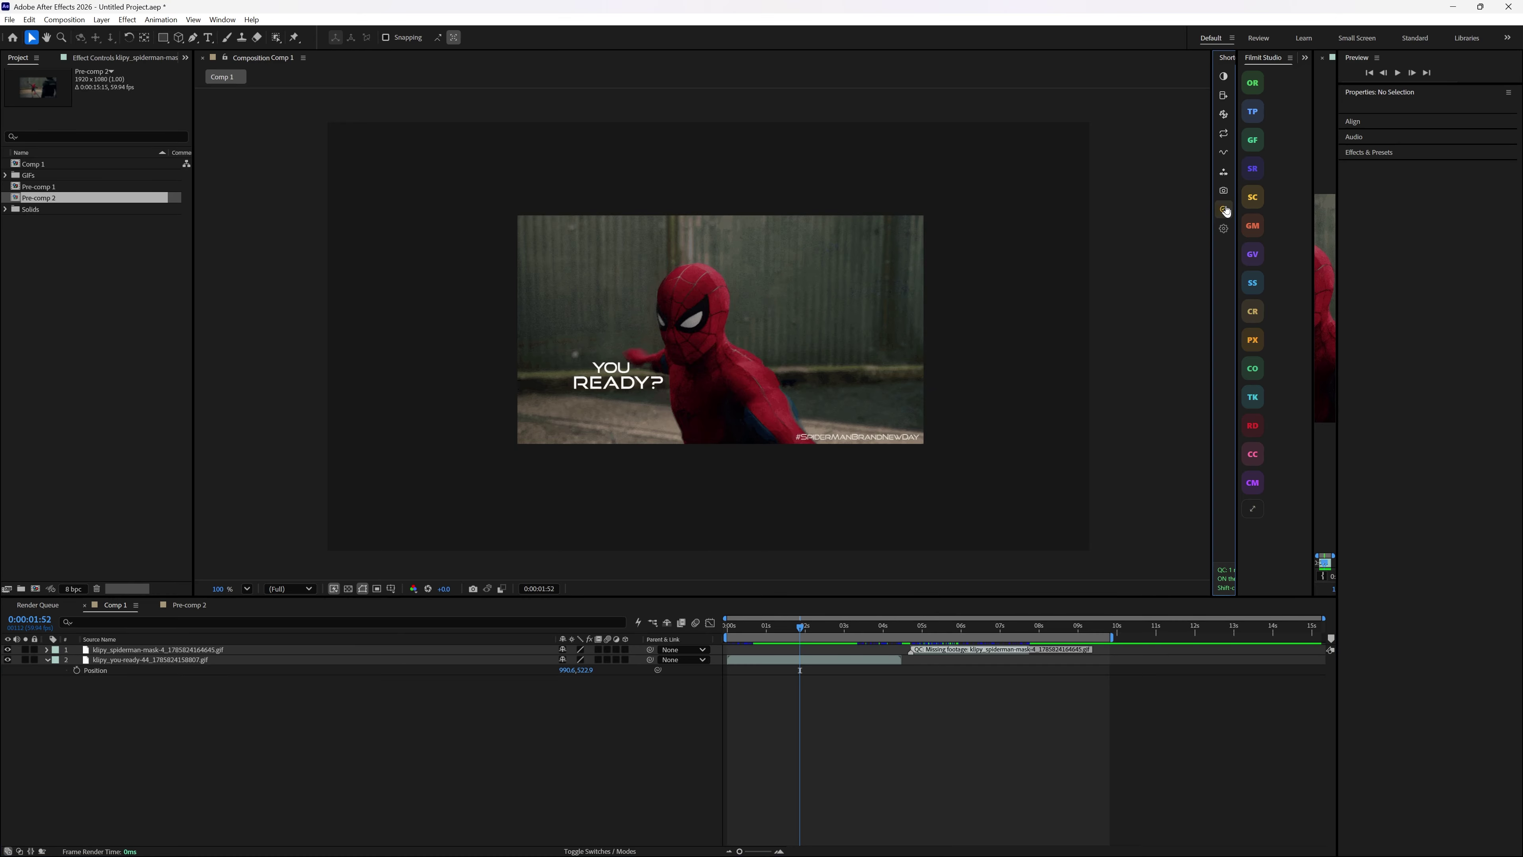
pyautogui.click(874, 628)
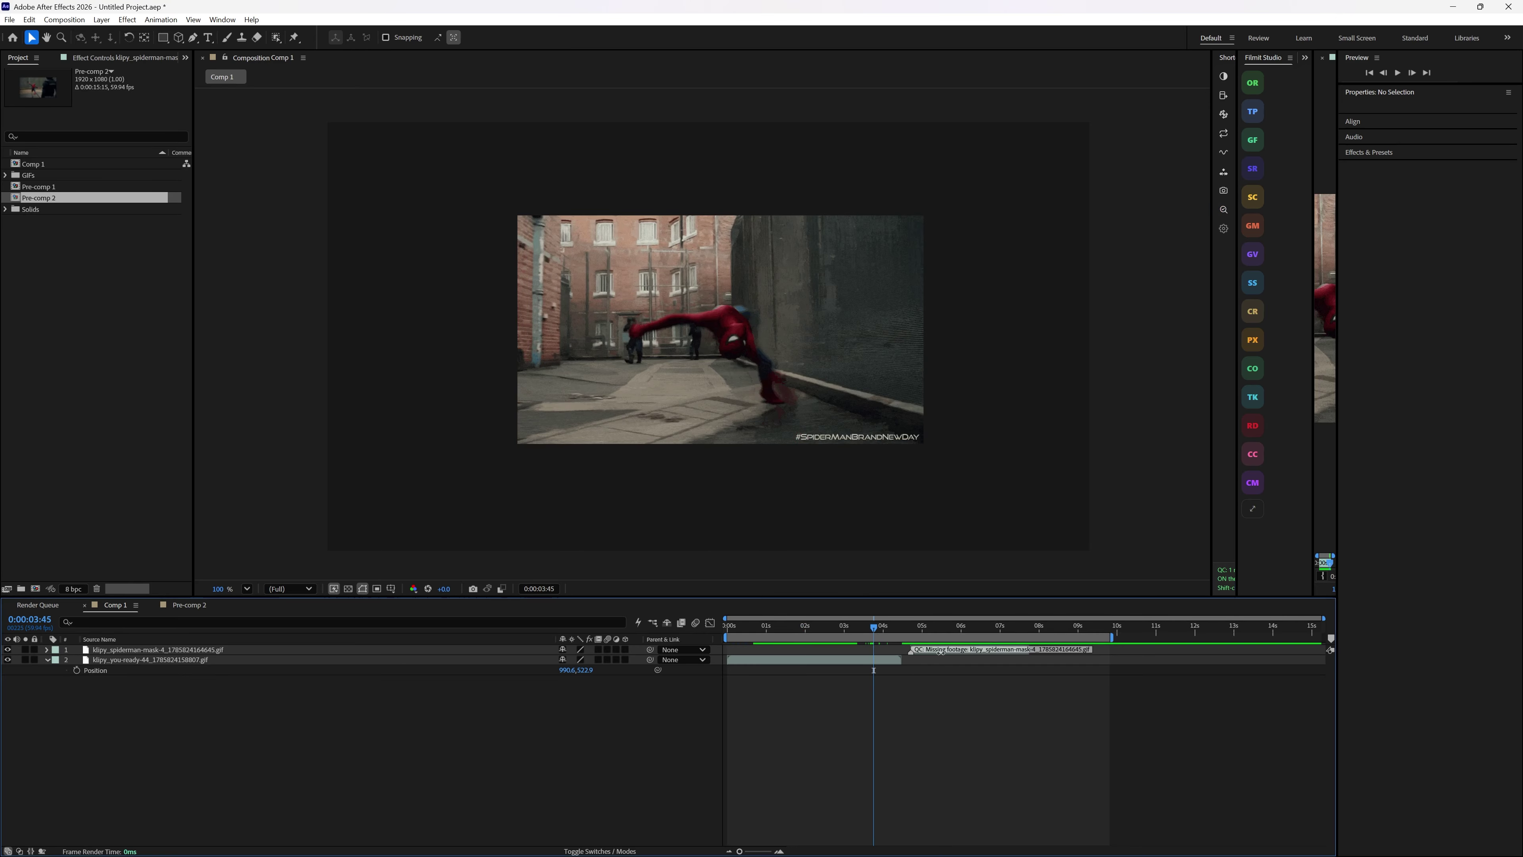
pyautogui.moveTo(966, 629); pyautogui.dragTo(958, 646)
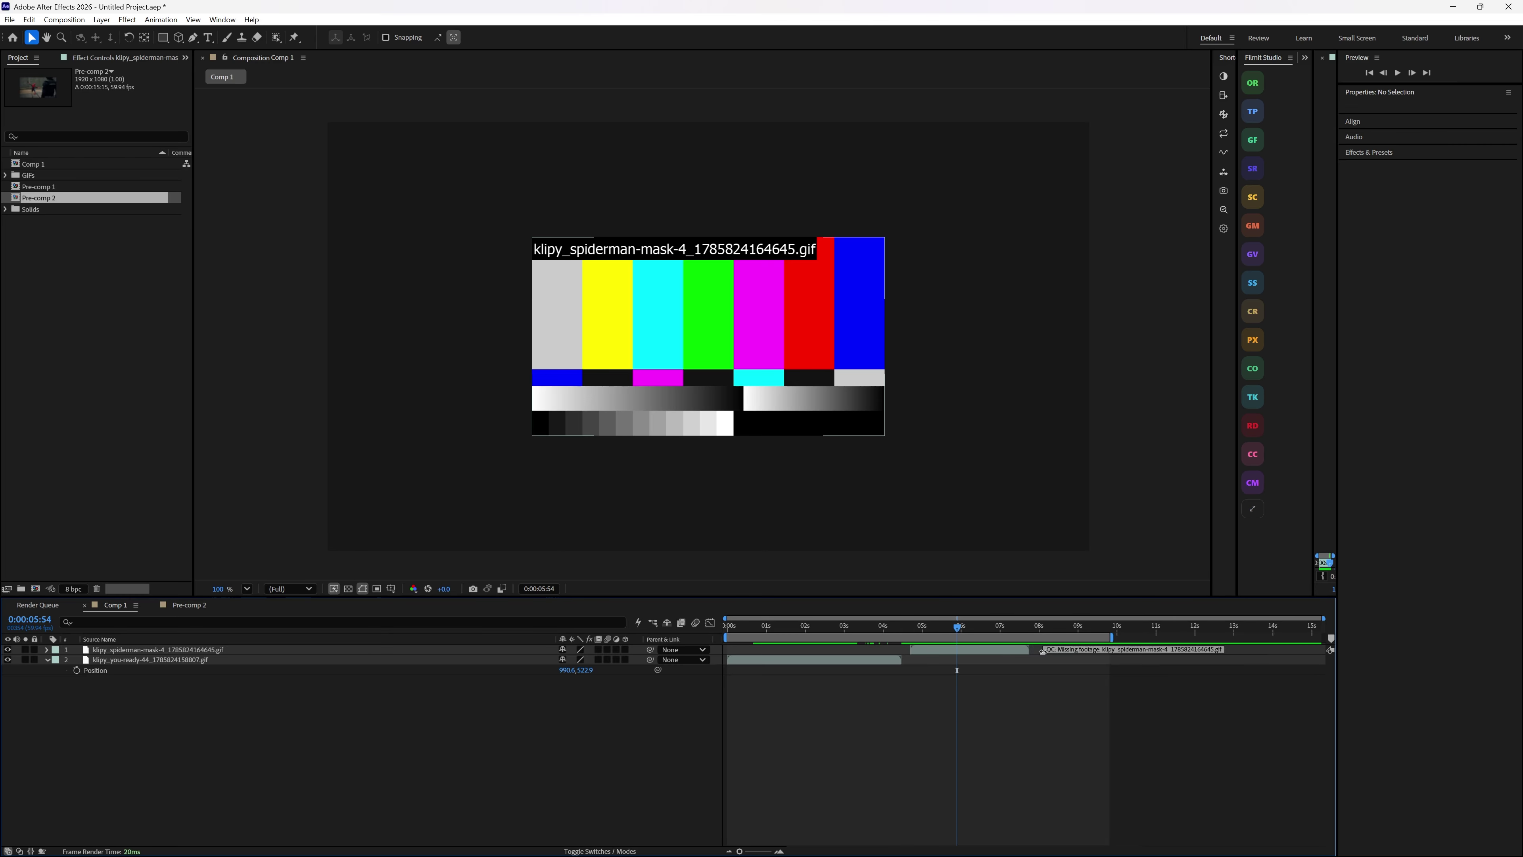
pyautogui.moveTo(957, 631); pyautogui.dragTo(945, 630)
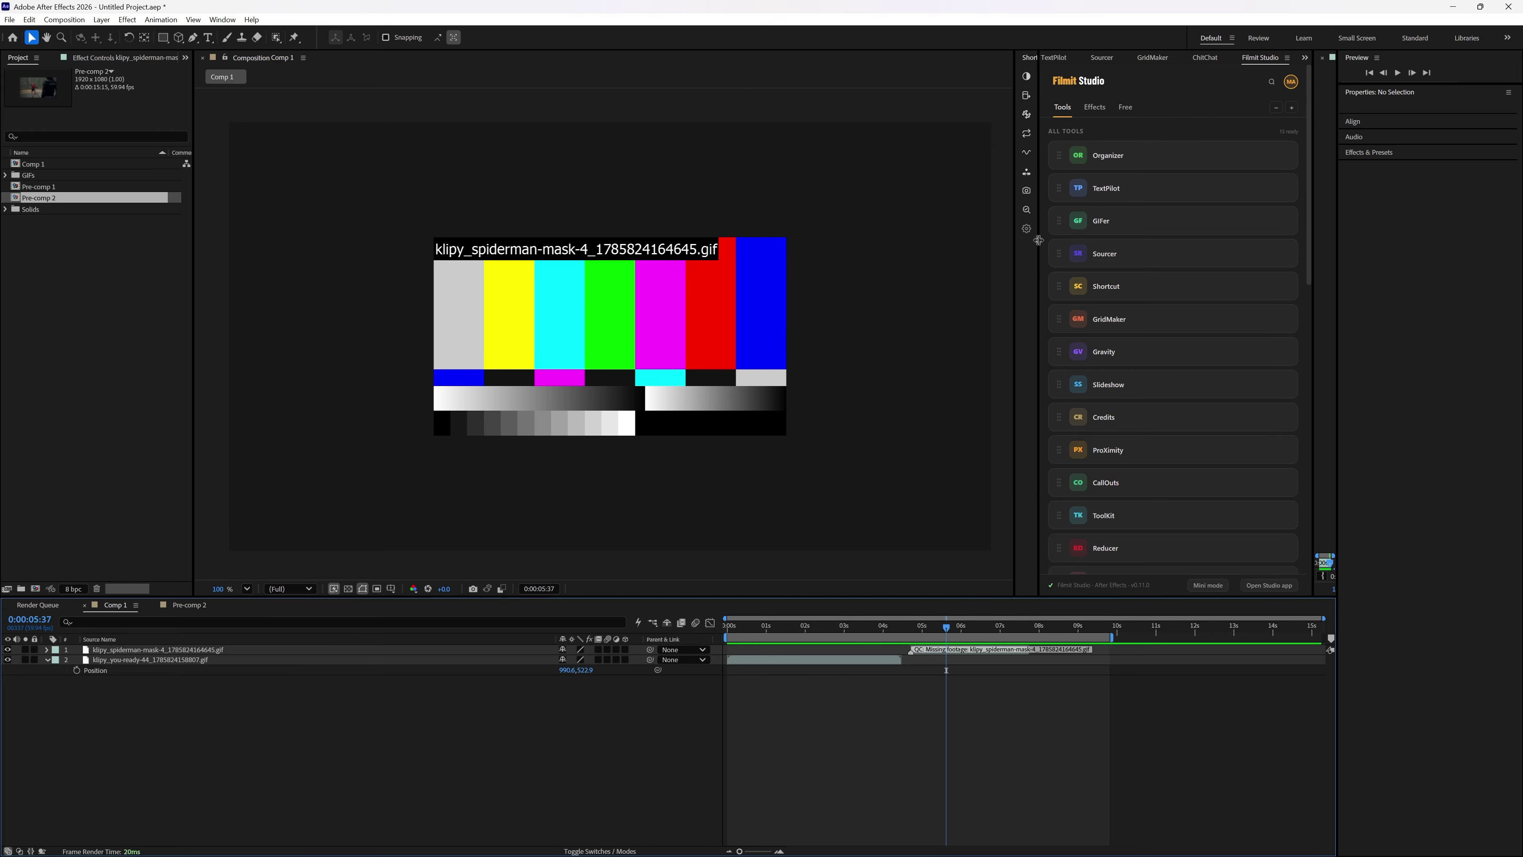
# Step: Widen the Filmit Studio panel and switch off the Wiggle shortcut in Shortcut's settings
pyautogui.moveTo(1038, 240); pyautogui.dragTo(1011, 292)
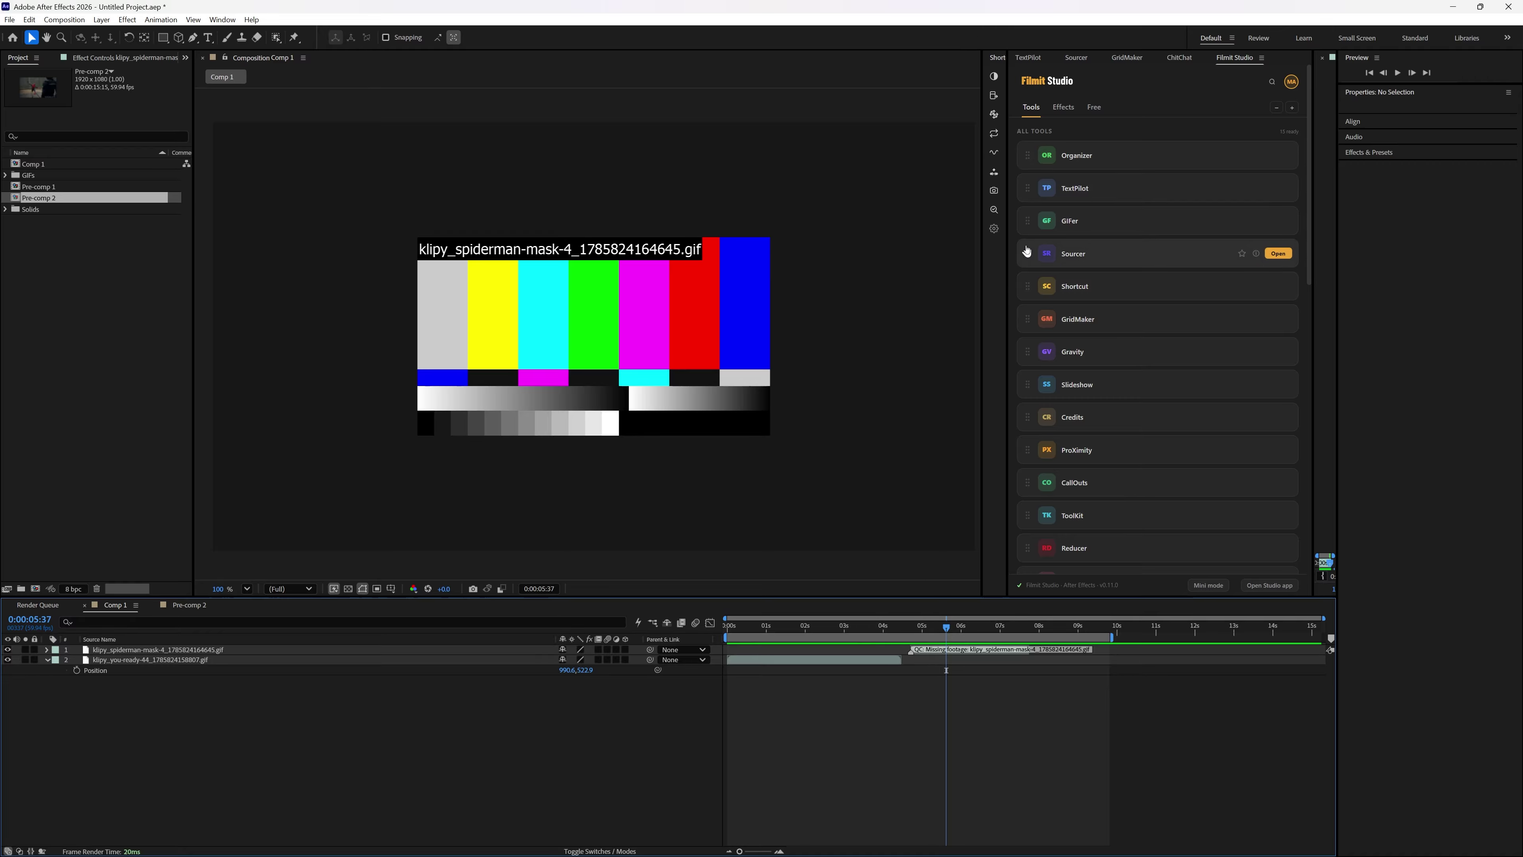
pyautogui.click(994, 228)
pyautogui.scroll(-10, 749, 397)
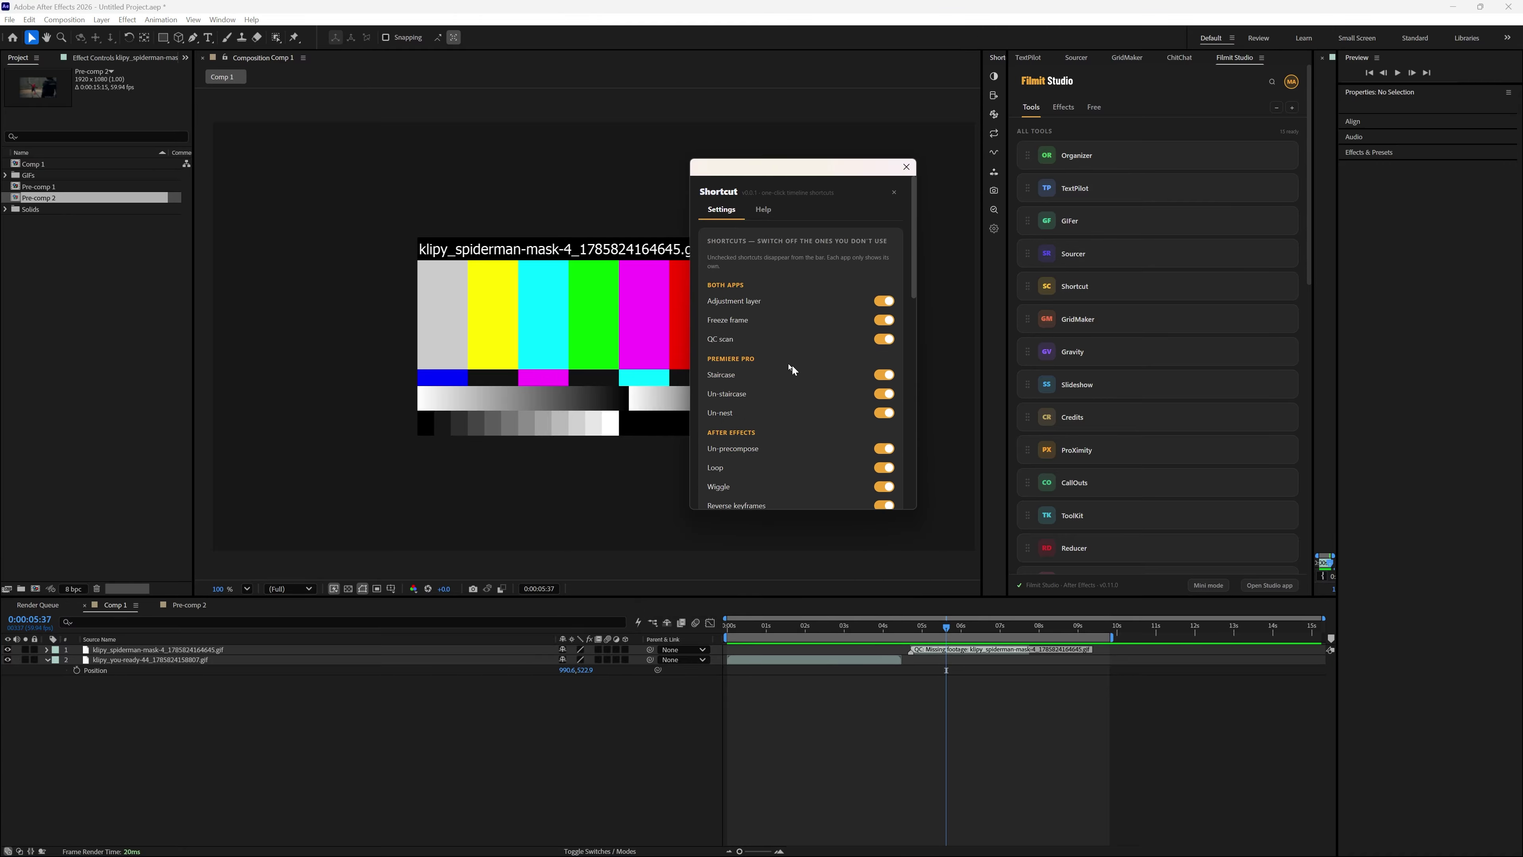
pyautogui.scroll(-1, 792, 364)
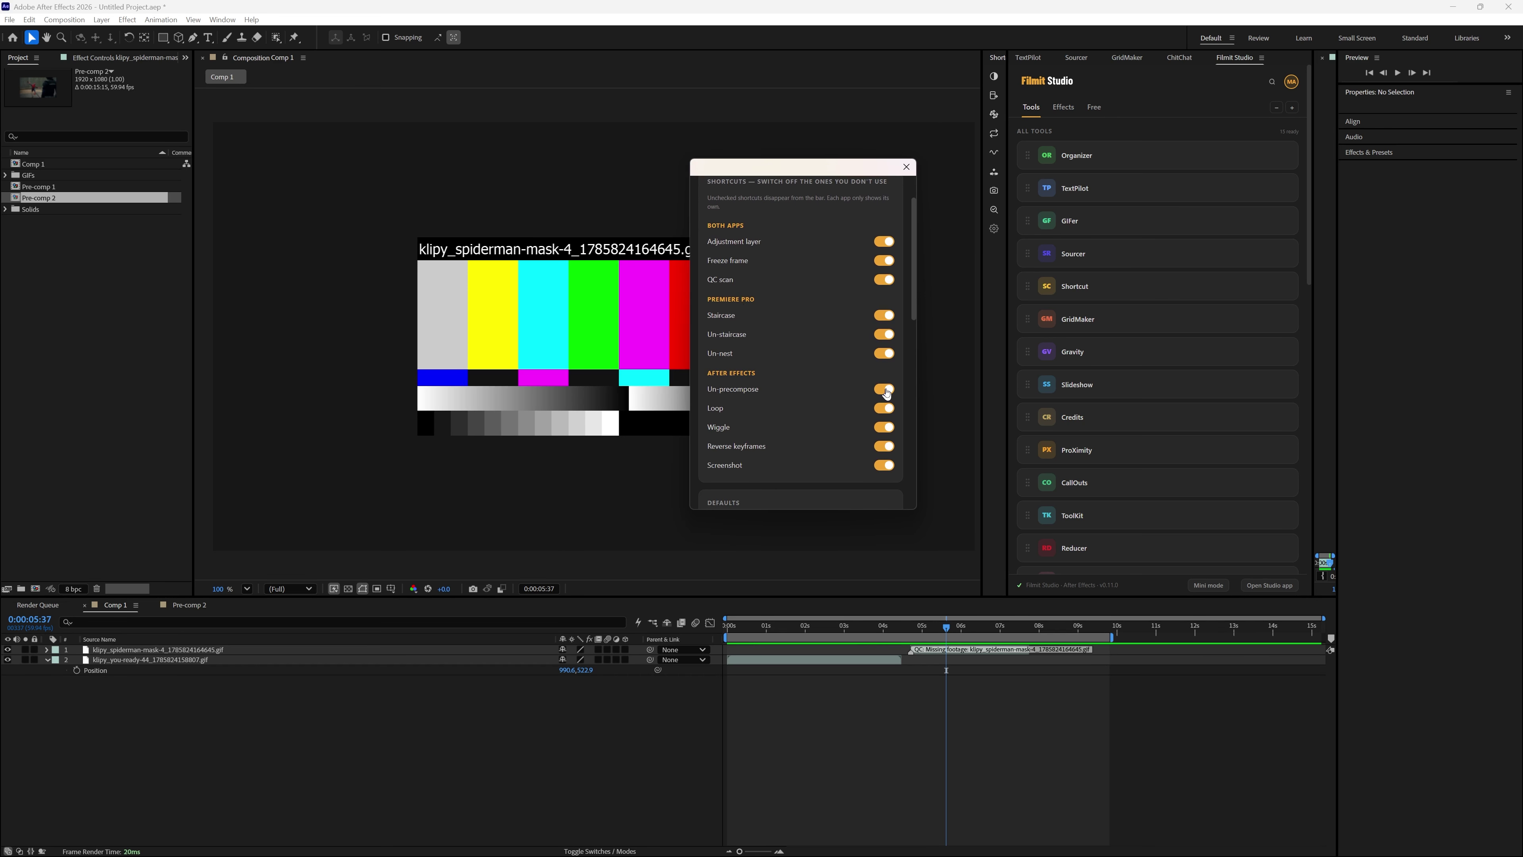
pyautogui.click(892, 430)
pyautogui.click(906, 166)
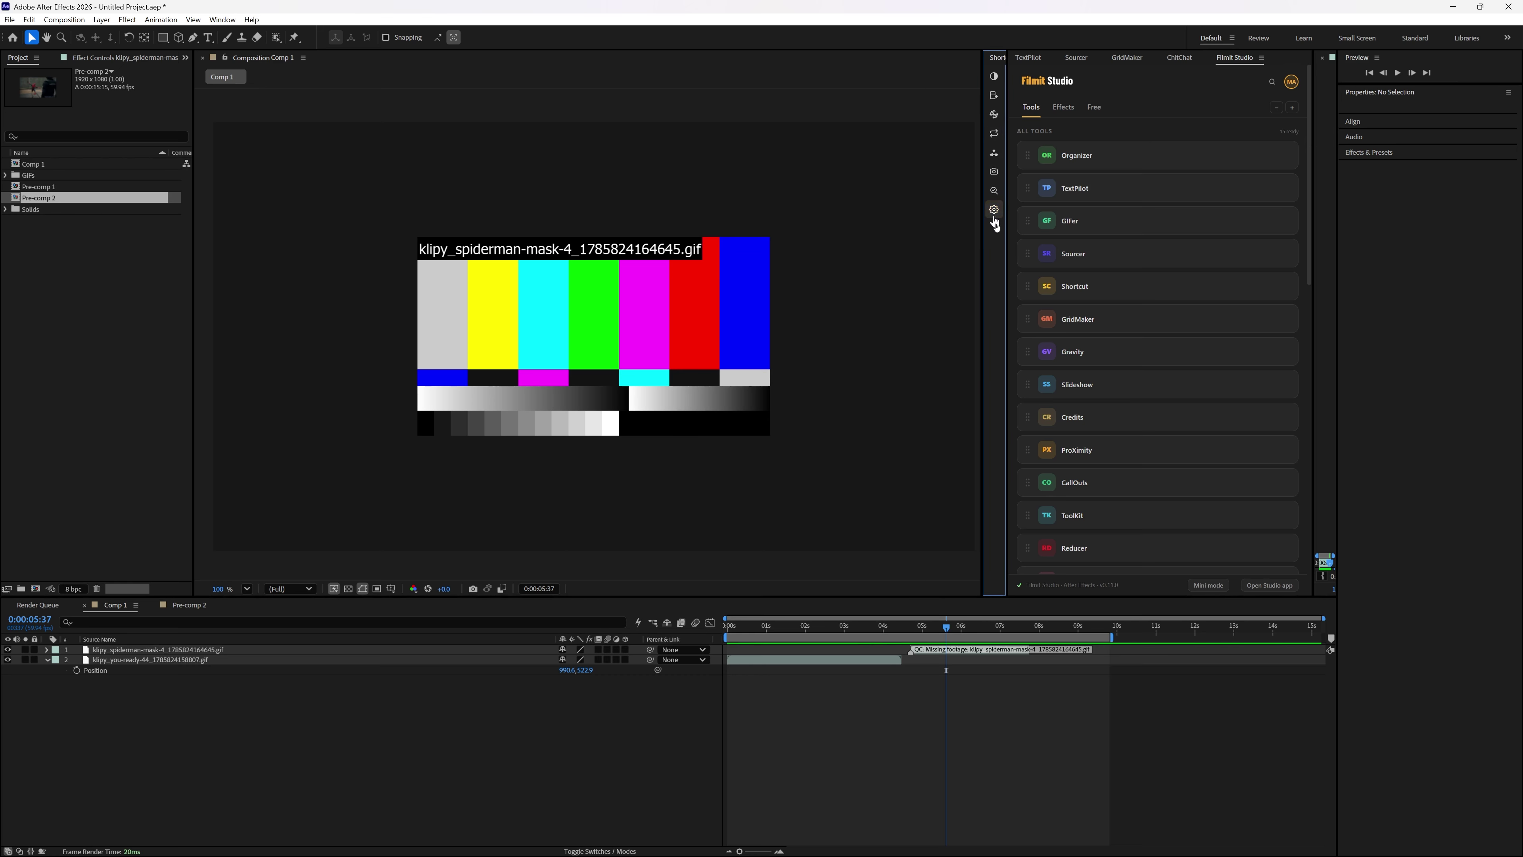
# Step: Switch the Wiggle shortcut back on in Shortcut's settings, review the remaining options and close the settings
pyautogui.click(993, 210)
pyautogui.click(842, 588)
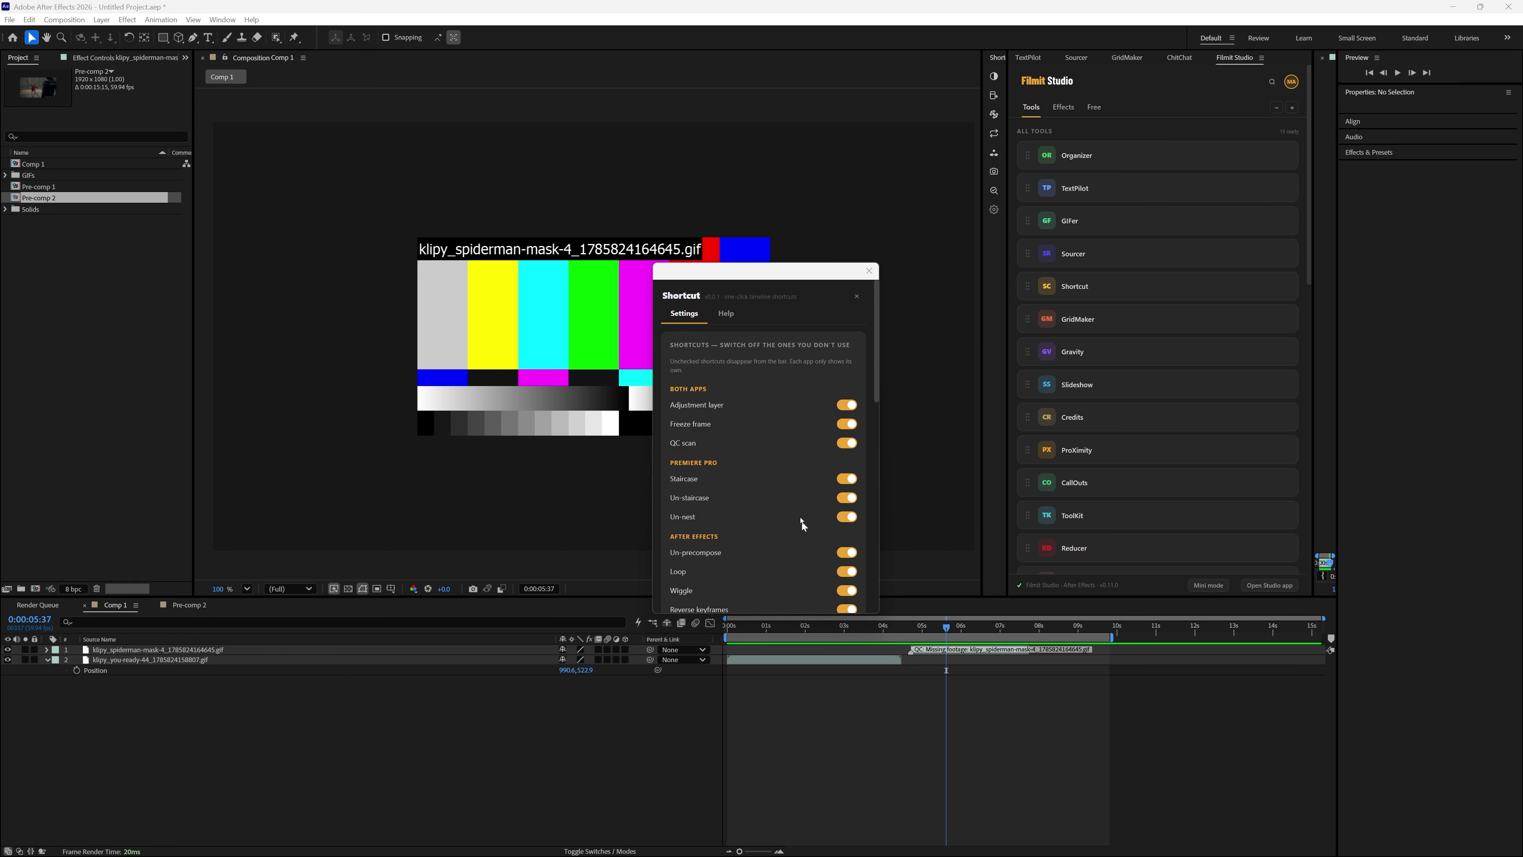
pyautogui.scroll(-2, 802, 521)
pyautogui.scroll(1, 771, 390)
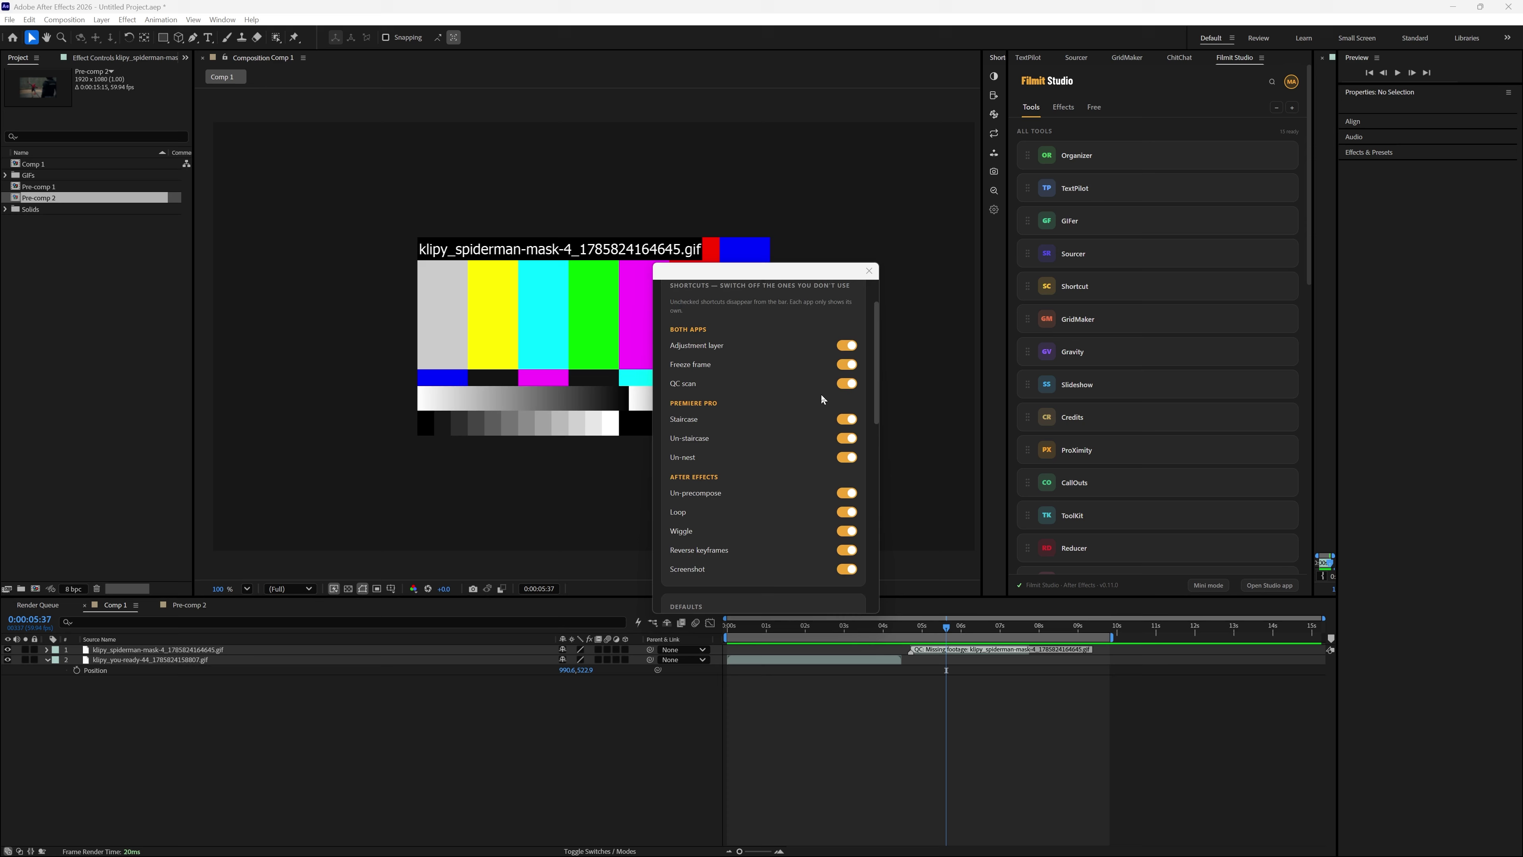
pyautogui.scroll(-1, 821, 399)
pyautogui.scroll(2, 777, 427)
pyautogui.moveTo(825, 280); pyautogui.dragTo(854, 164)
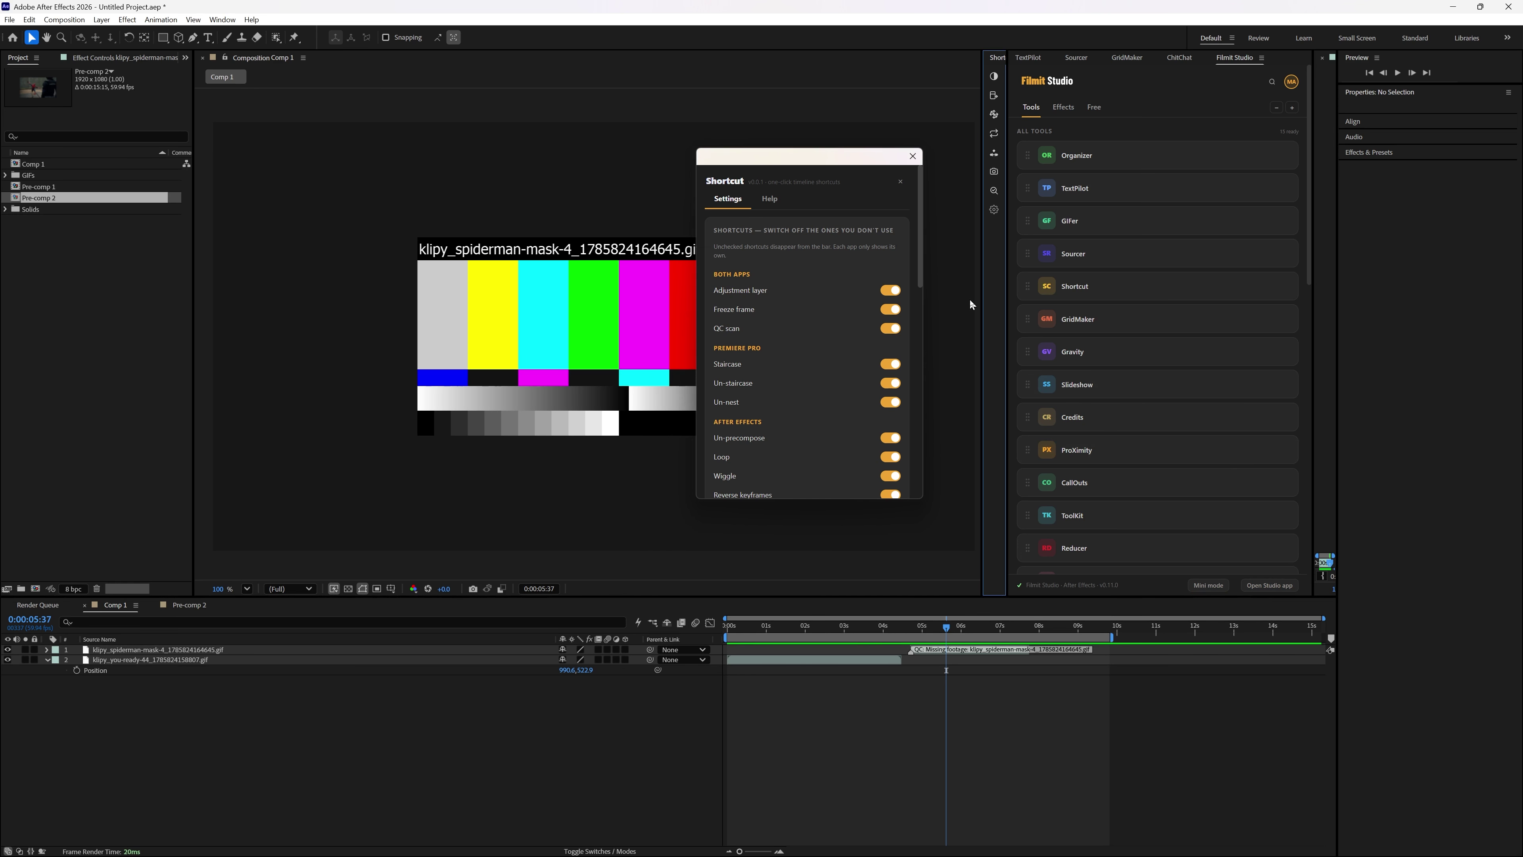
pyautogui.click(913, 156)
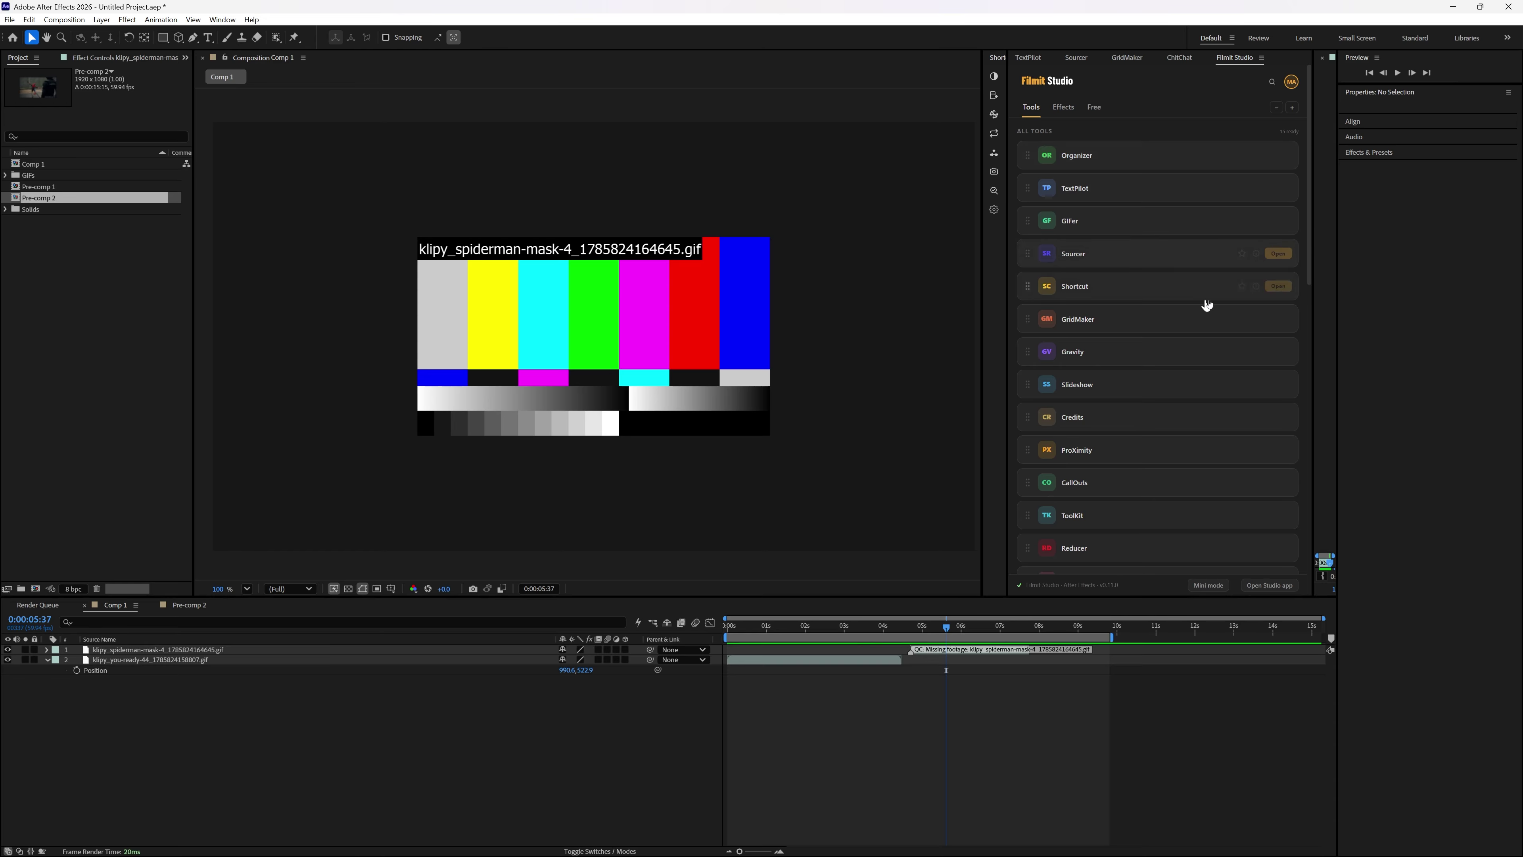
pyautogui.click(1293, 85)
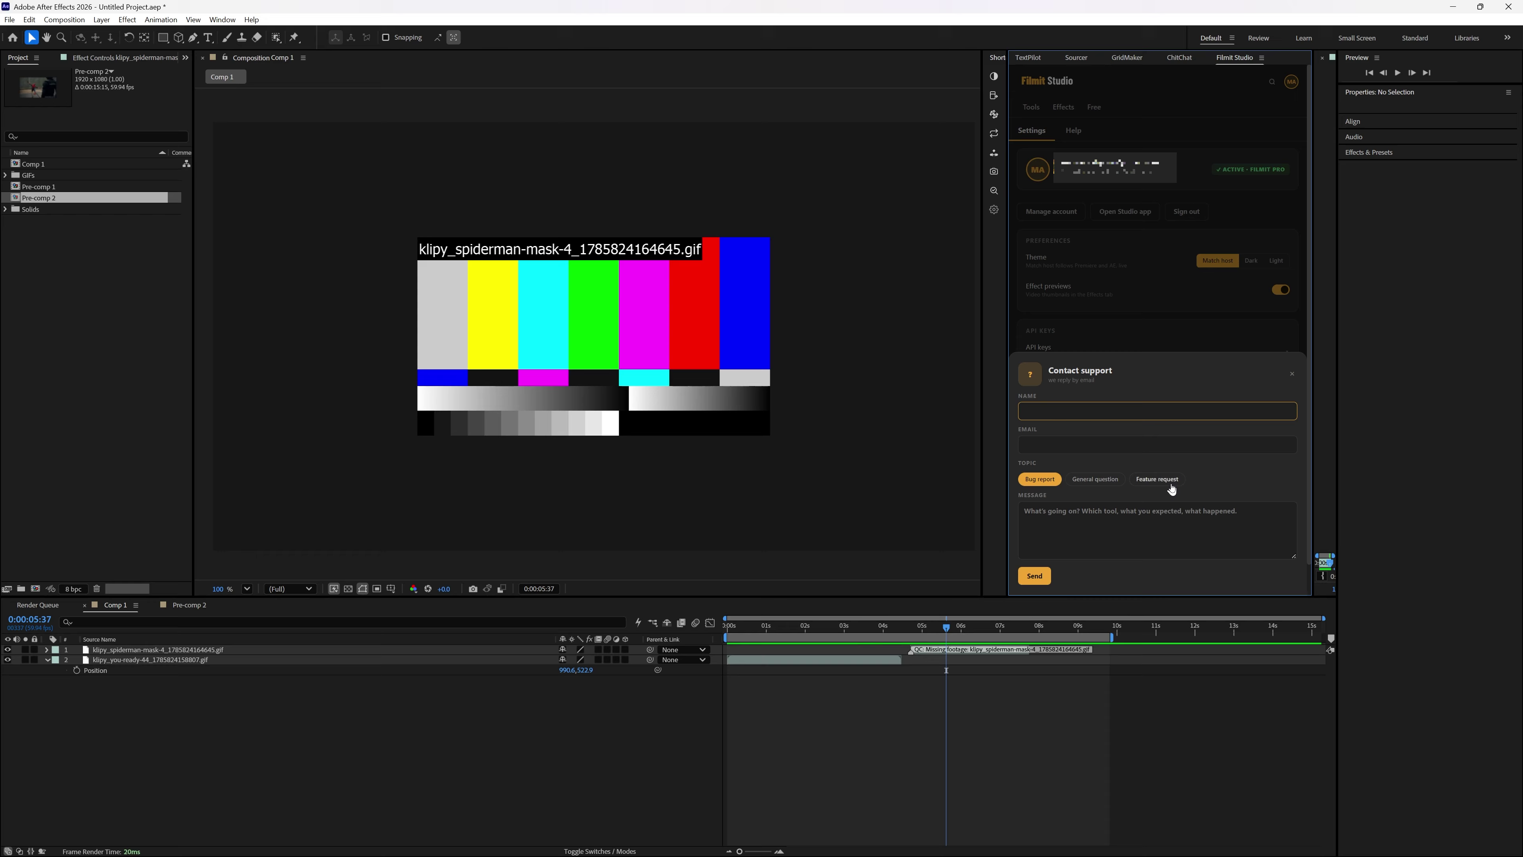
pyautogui.click(1293, 375)
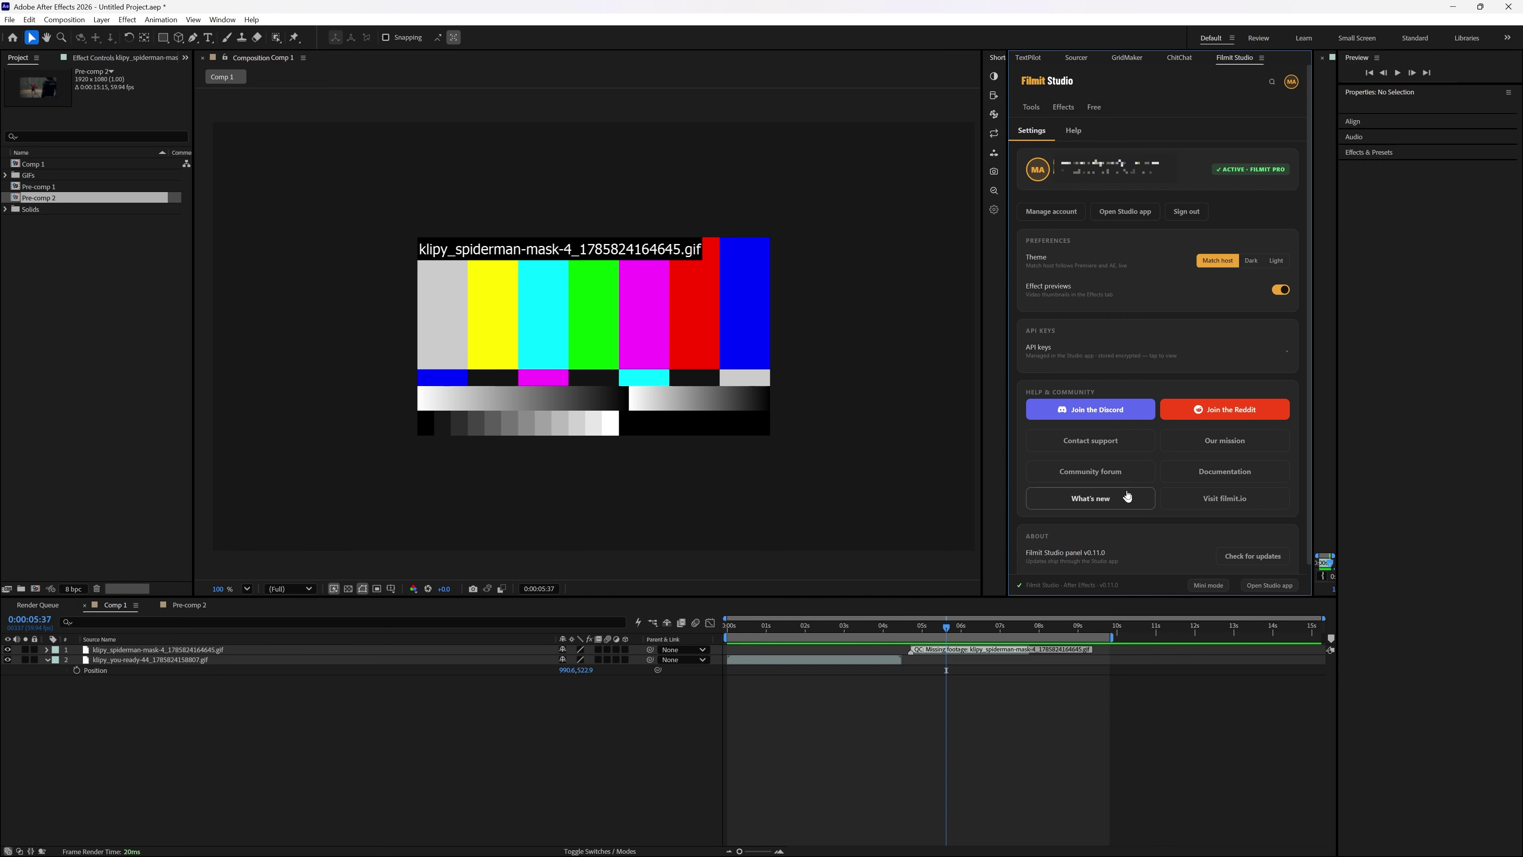